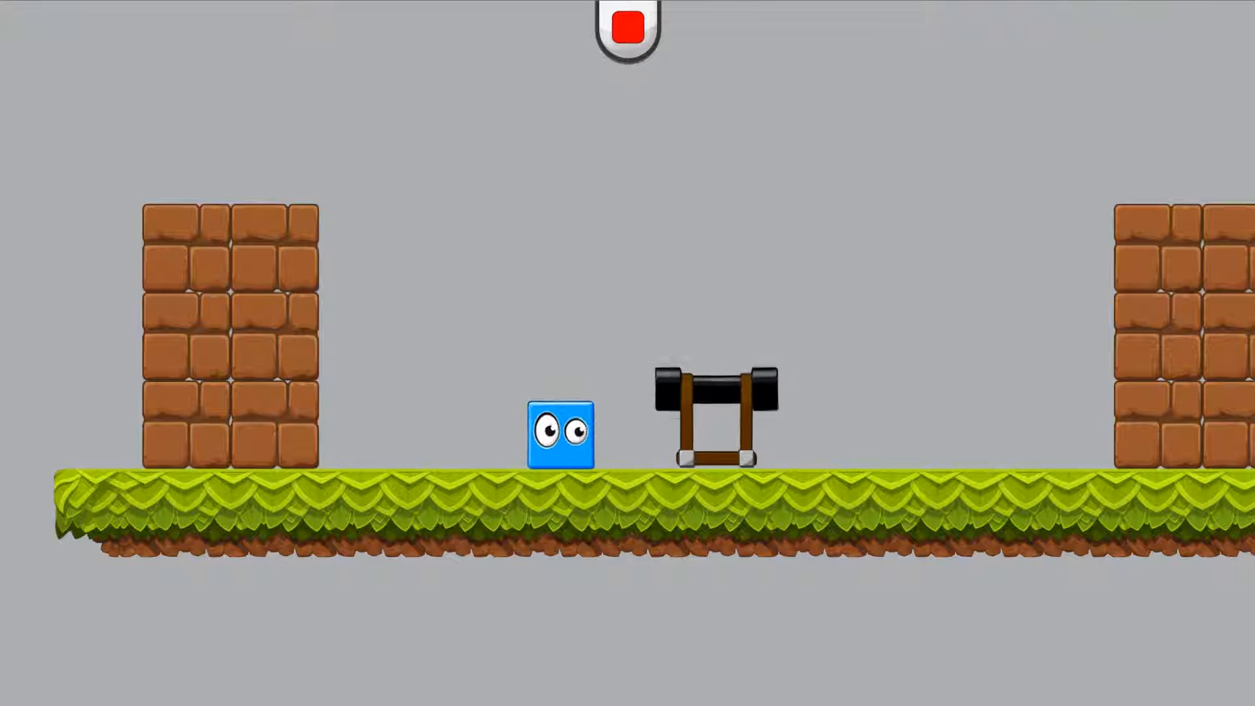
Play-test the level by moving the blue cube into the double-barrelled cannon to equip it and walking back and forth
key(space)
key(Right)
key(Right)
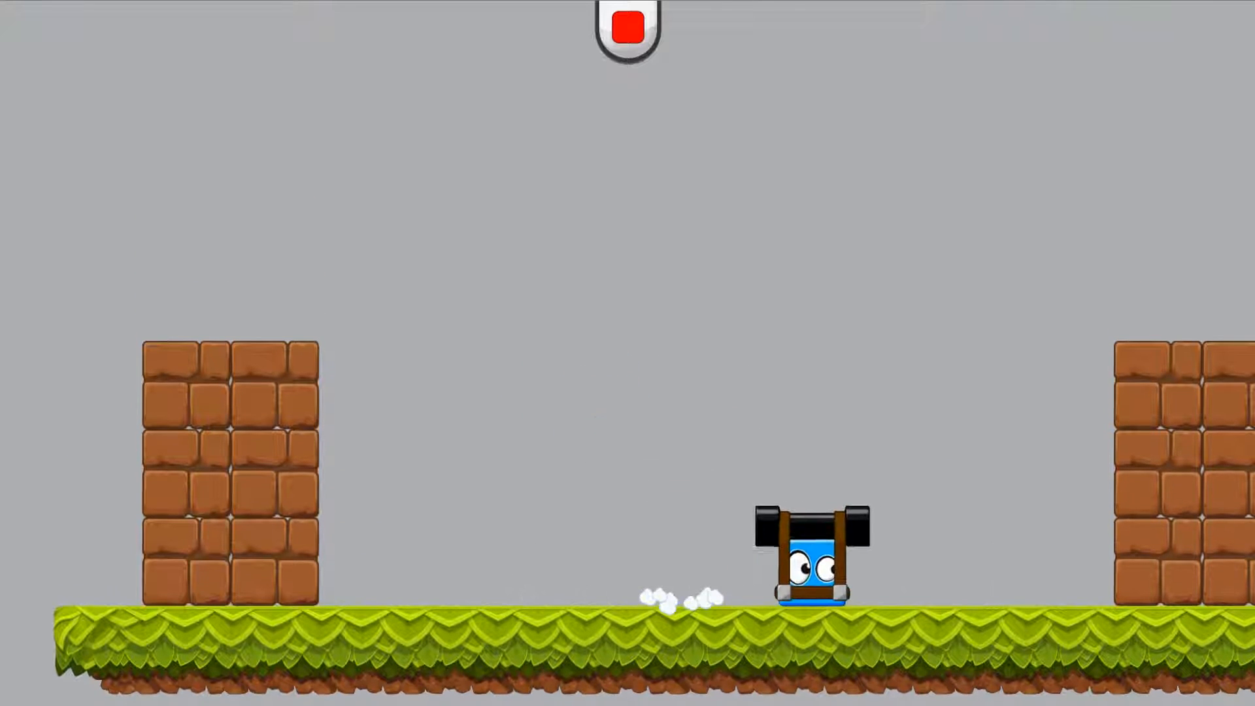
key(Left)
key(Right)
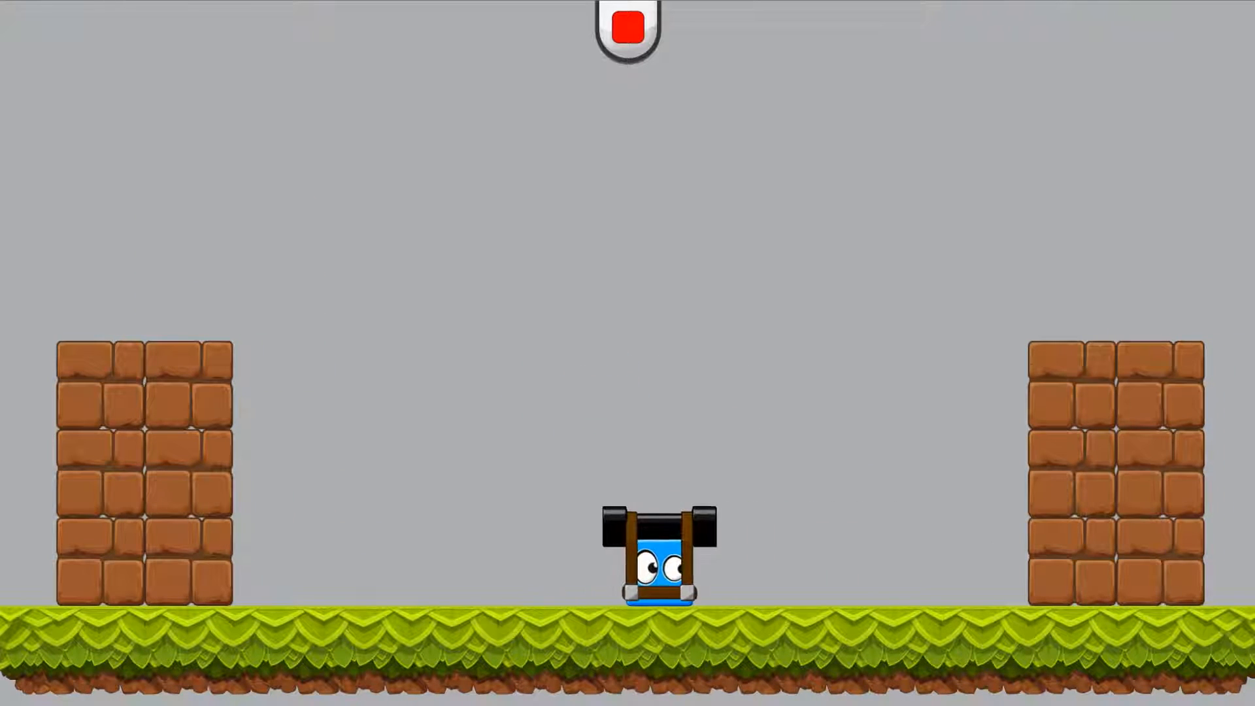
key(Left)
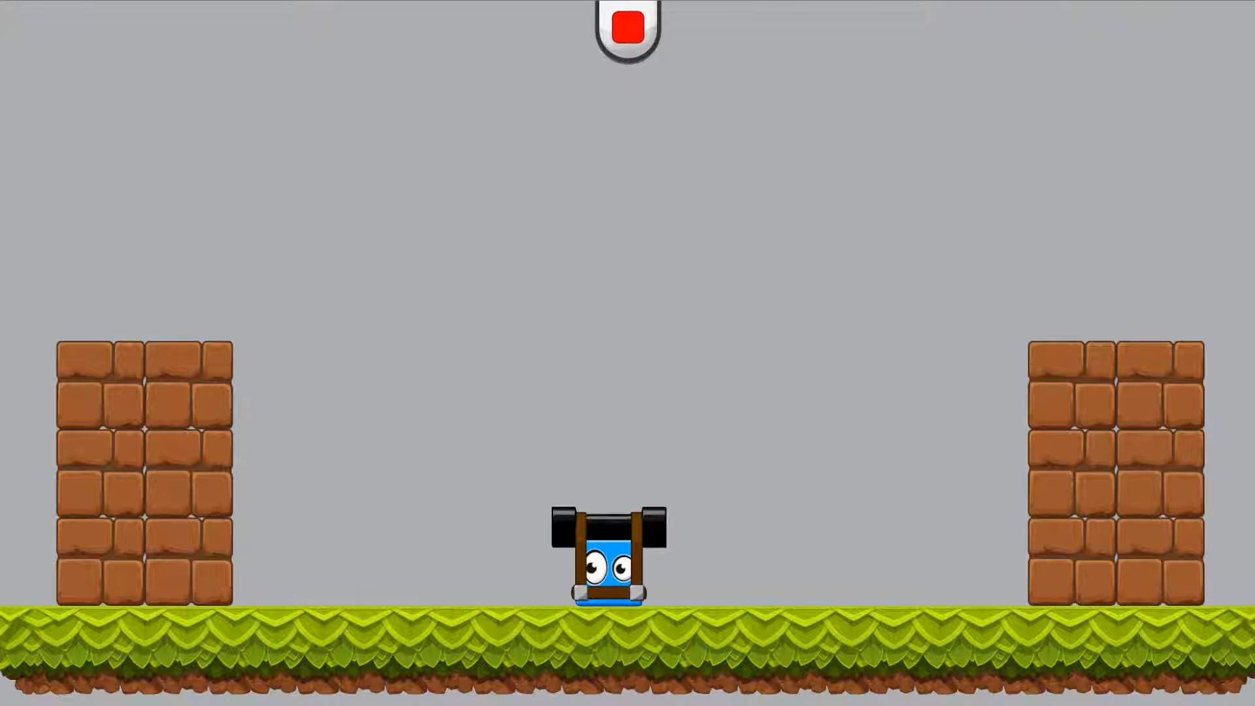
key(Left)
key(Right)
key(Left)
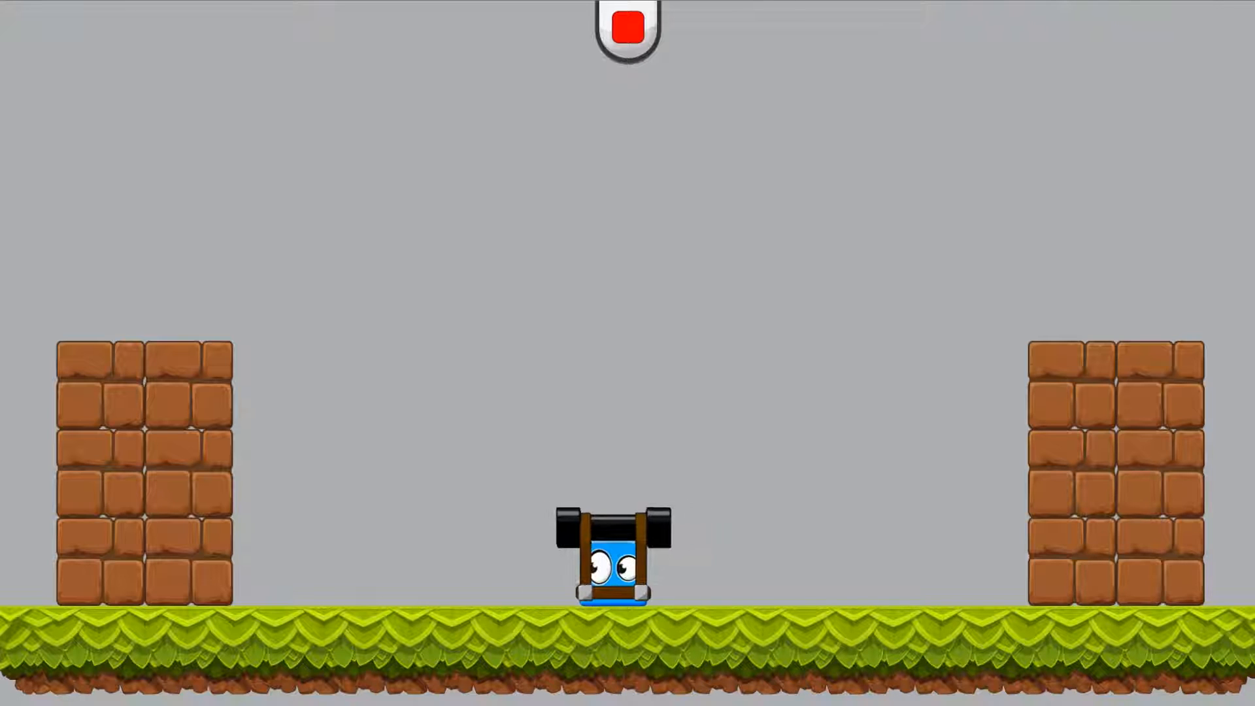
key(Left)
key(Right)
key(Left)
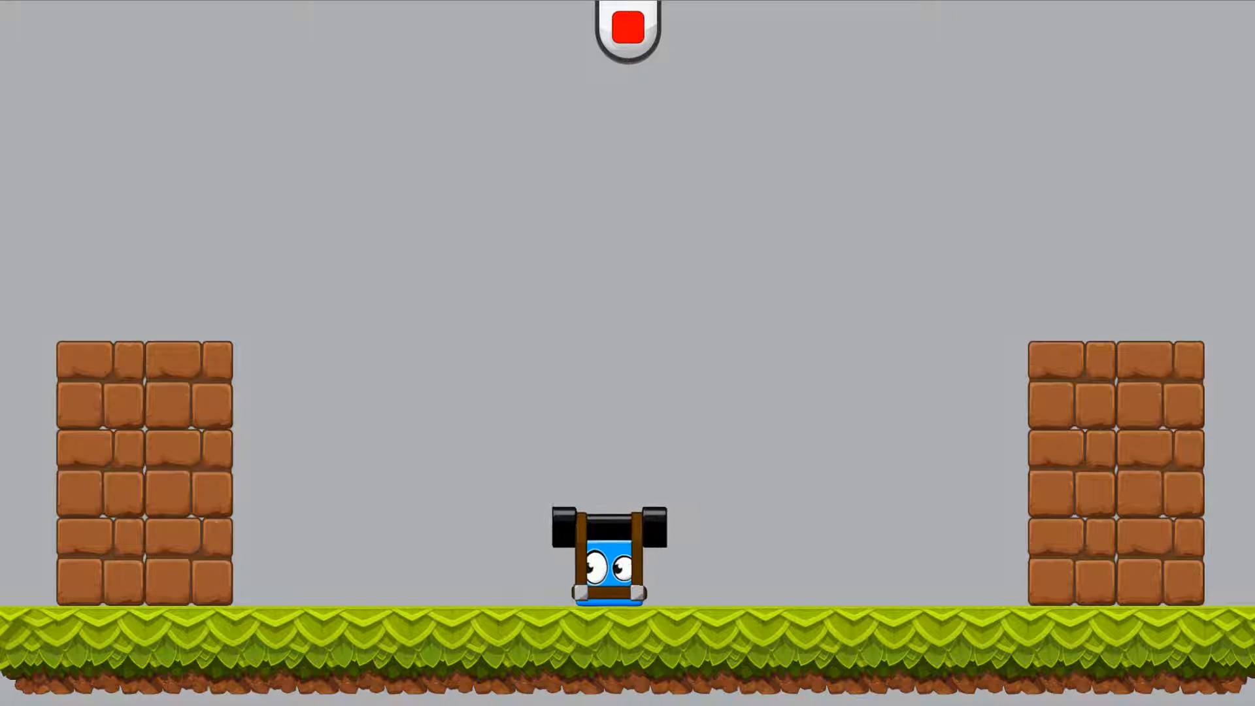
Jump with the equipped cannon and fire repeated cannonballs at the left brick wall
key(Up)
key(space)
key(space)
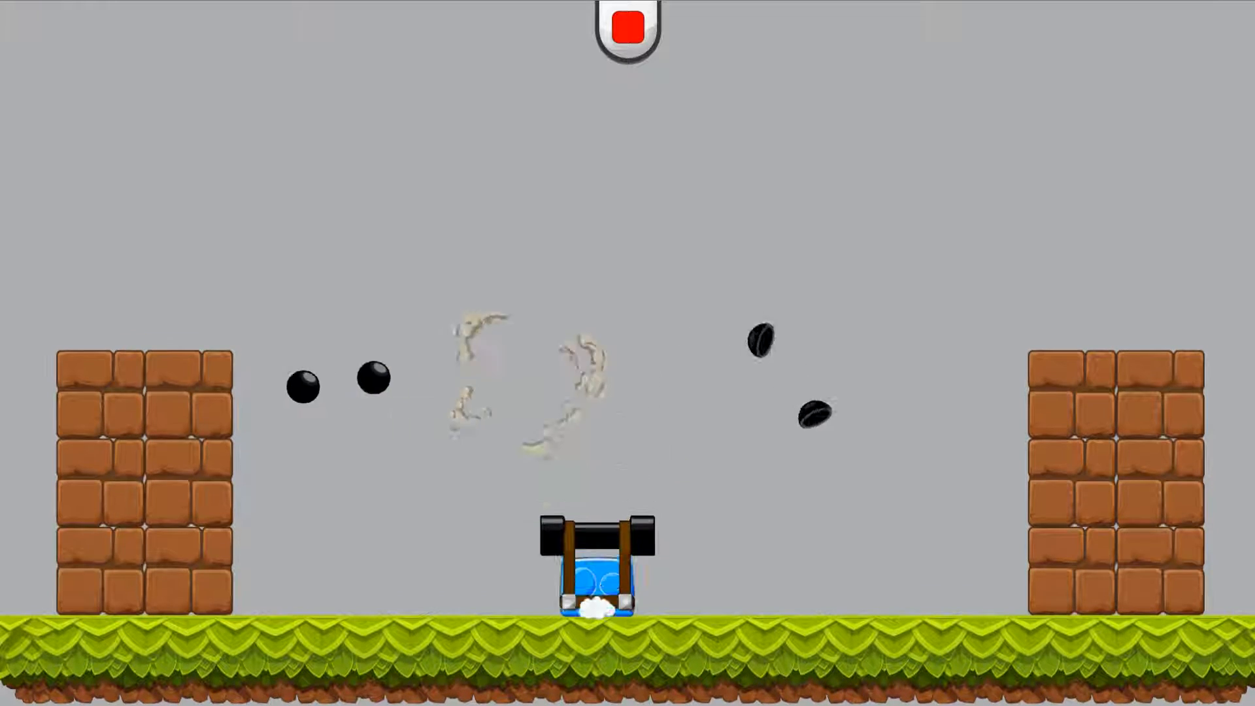
key(space)
key(Up)
key(space)
key(space)
key(space)
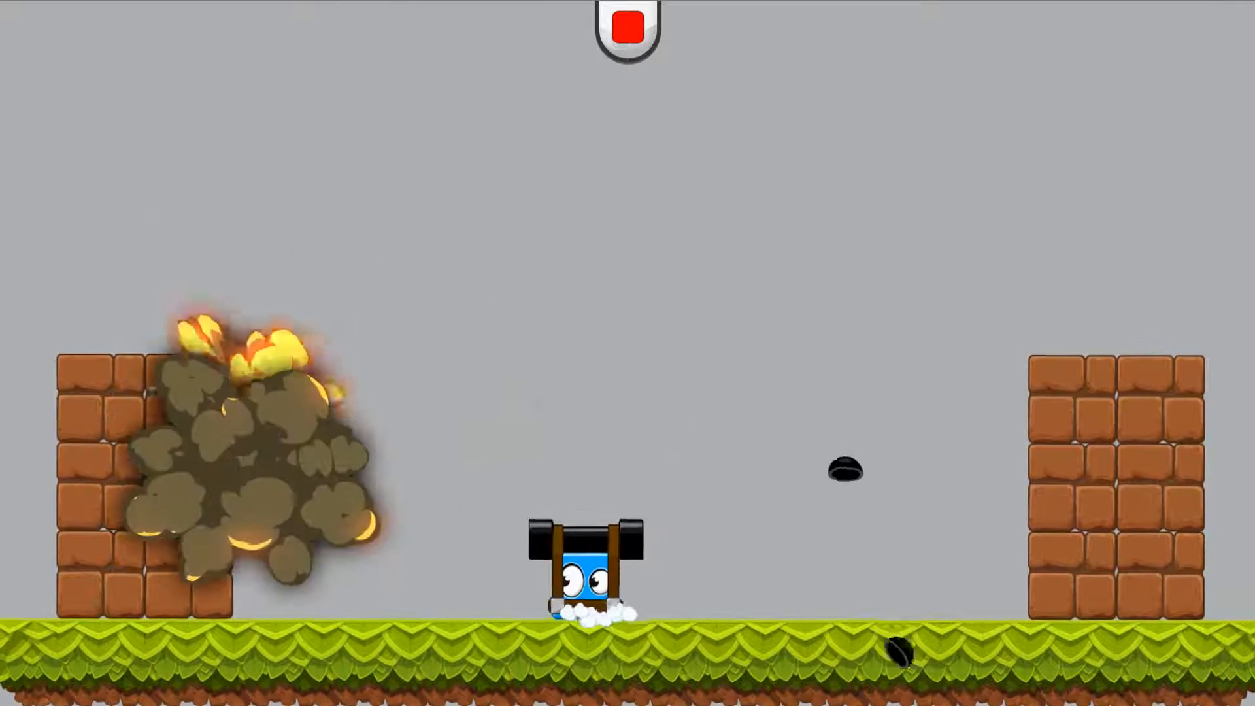
Turn the cube around and fire several jumping shots at the right brick wall
key(Left)
key(Right)
key(Up)
key(space)
key(space)
key(space)
key(space)
key(space)
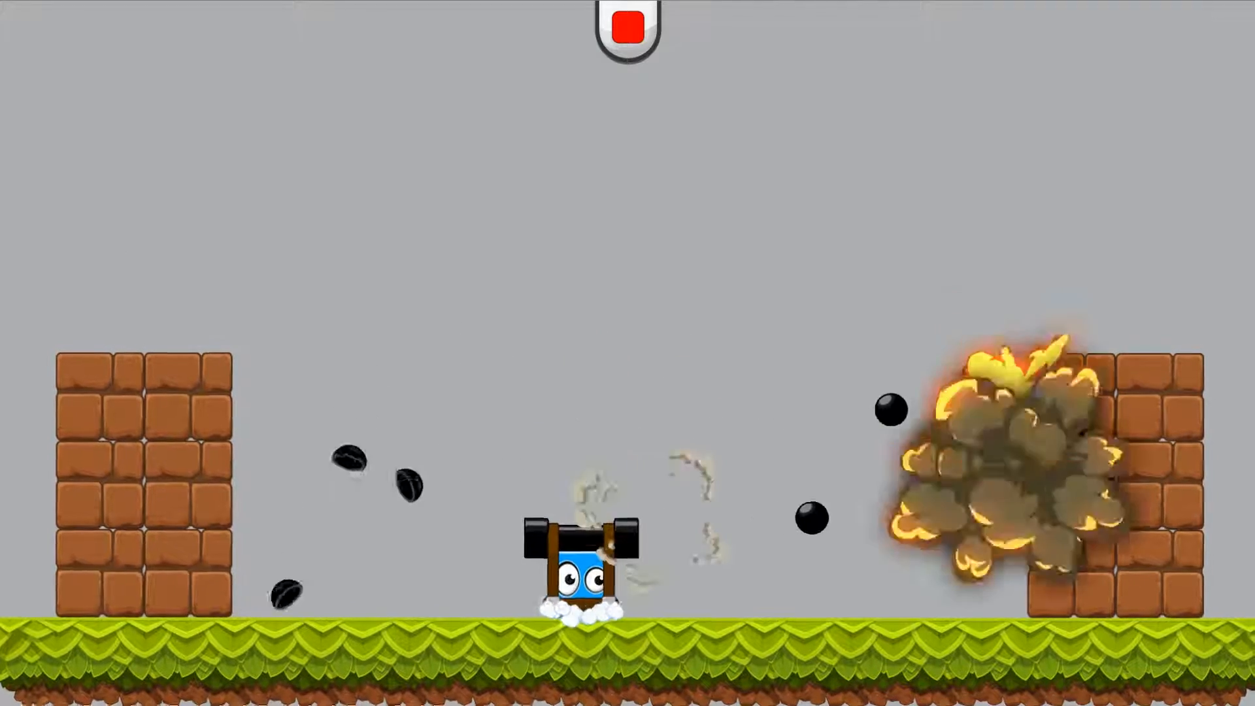
key(Right)
key(Left)
Fire a volley at the left brick wall, then turn and shoot at the right one
key(Up)
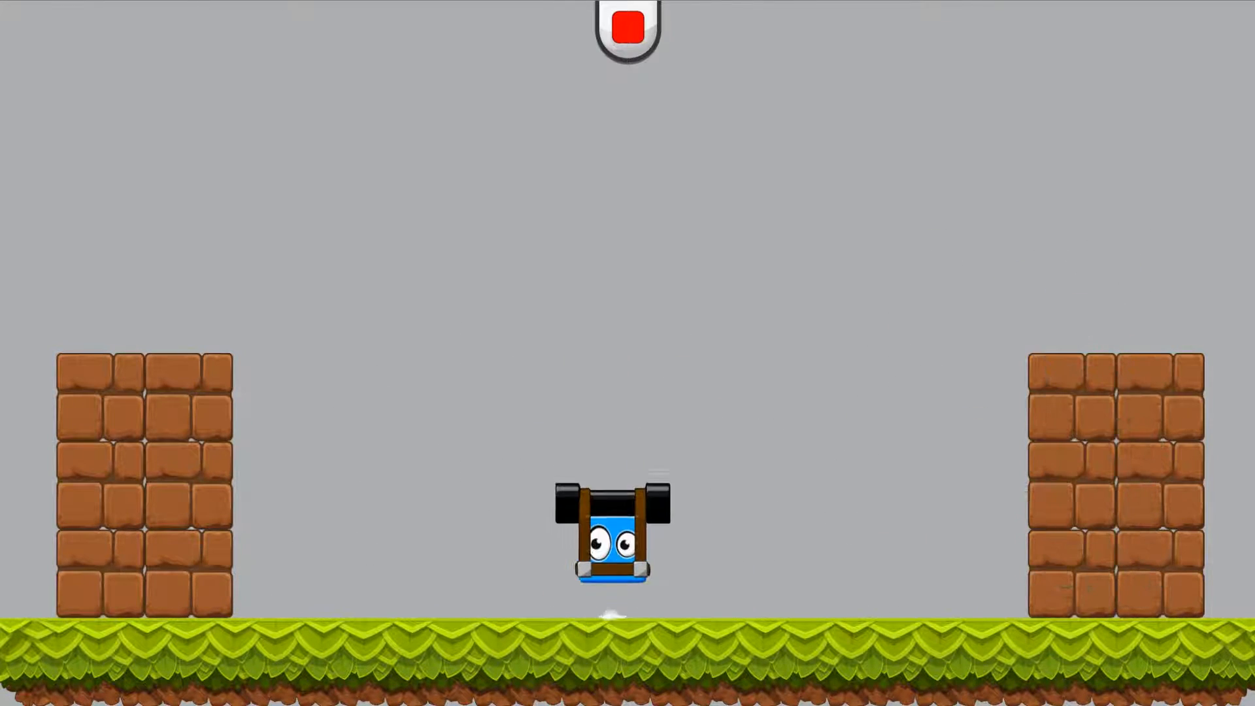
key(space)
key(space)
key(space)
key(Left)
key(space)
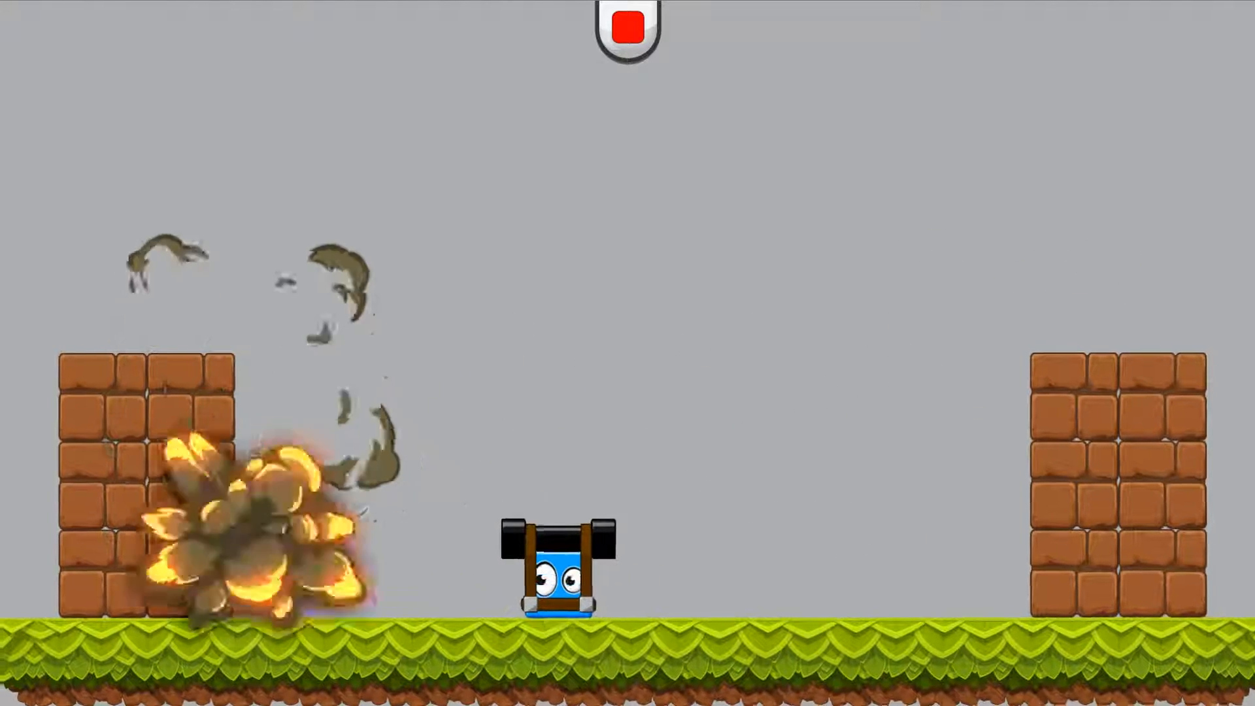
key(Right)
key(space)
key(space)
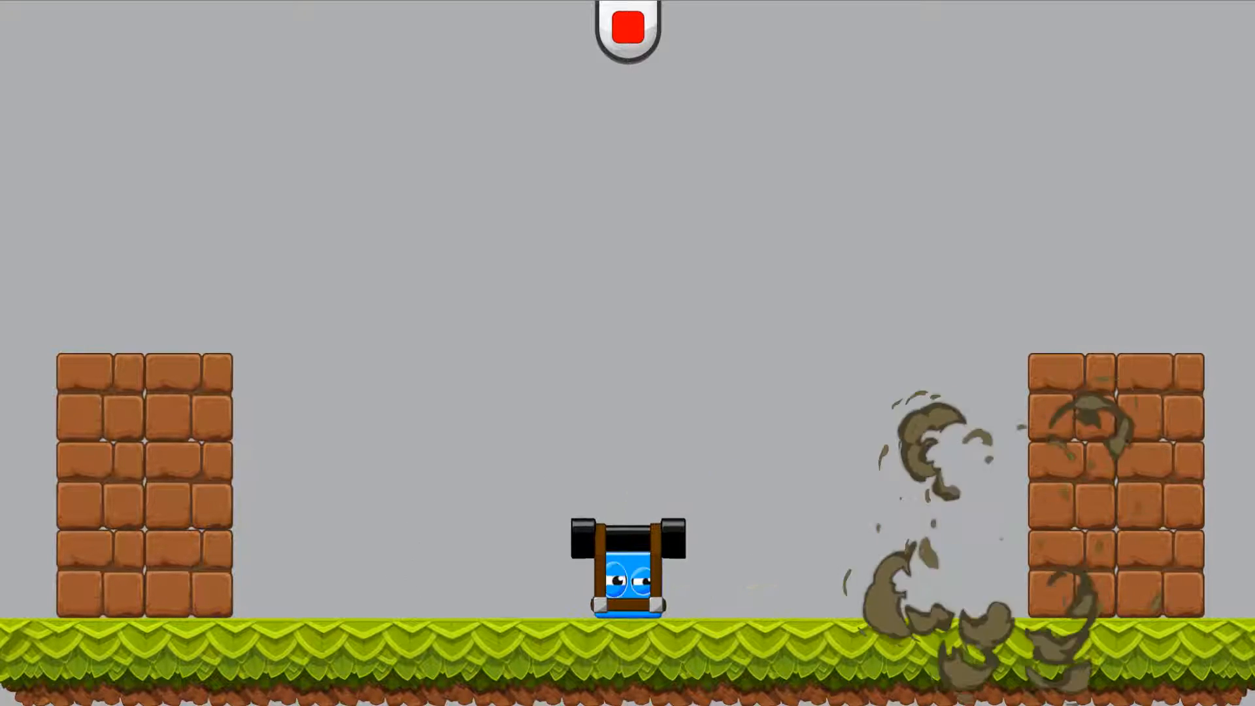
Test a few more jumping shots from the middle of the level and end the play-test
key(Right)
key(Left)
key(Up)
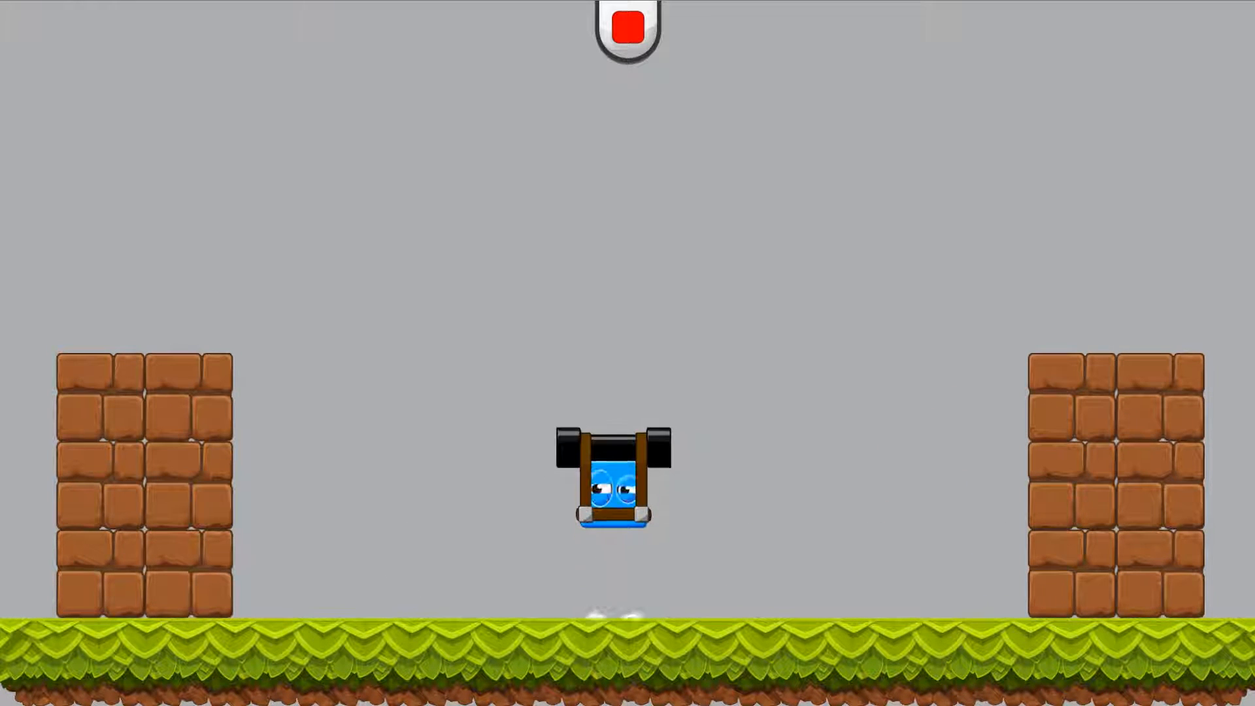
key(space)
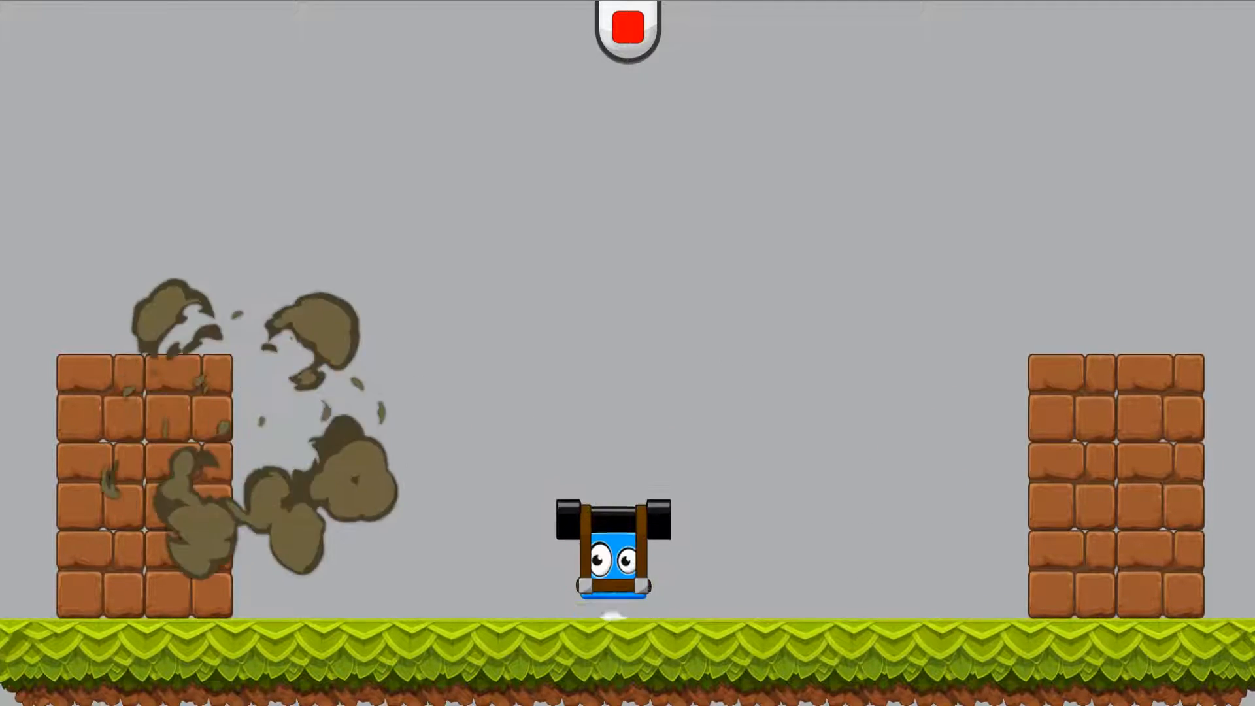
key(Up)
key(space)
key(space)
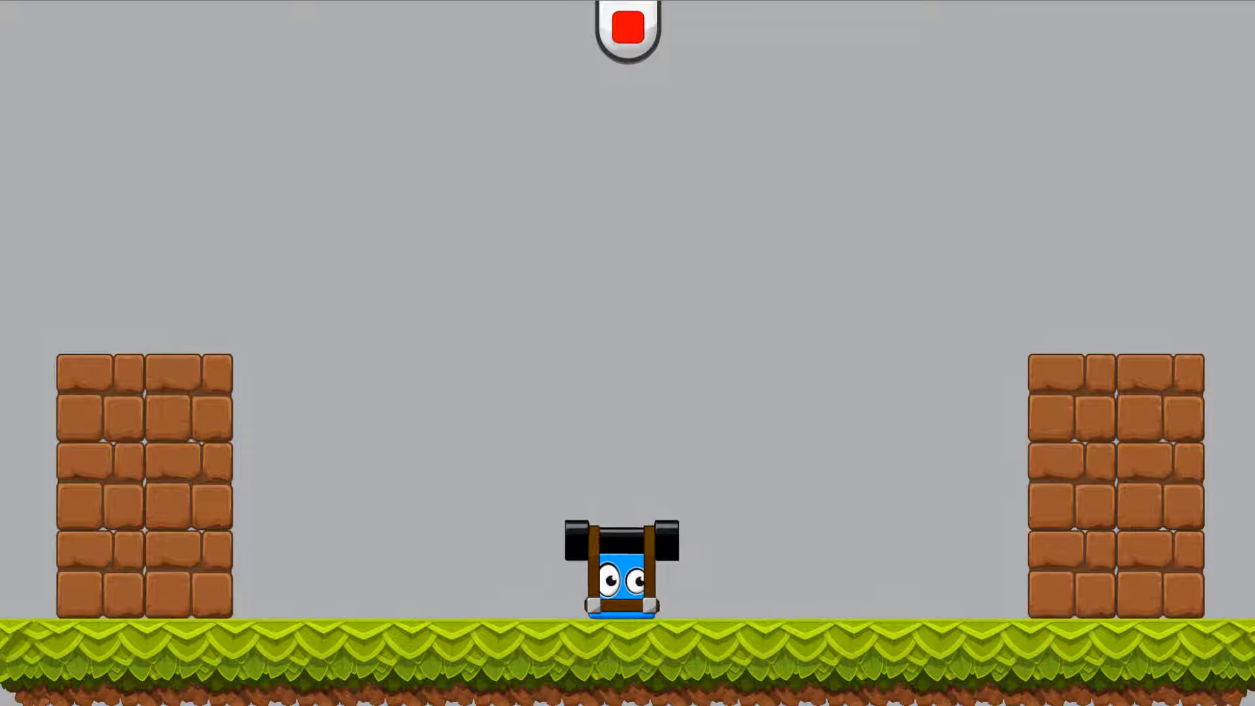
key(space)
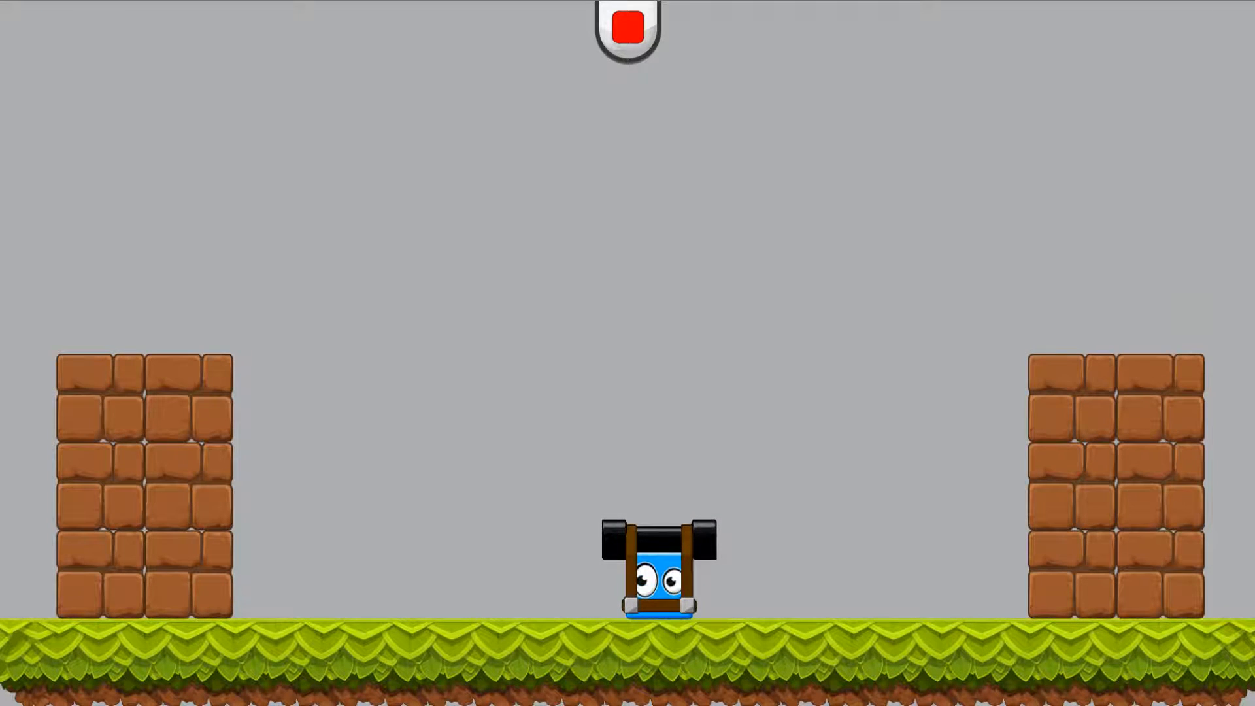
click(628, 27)
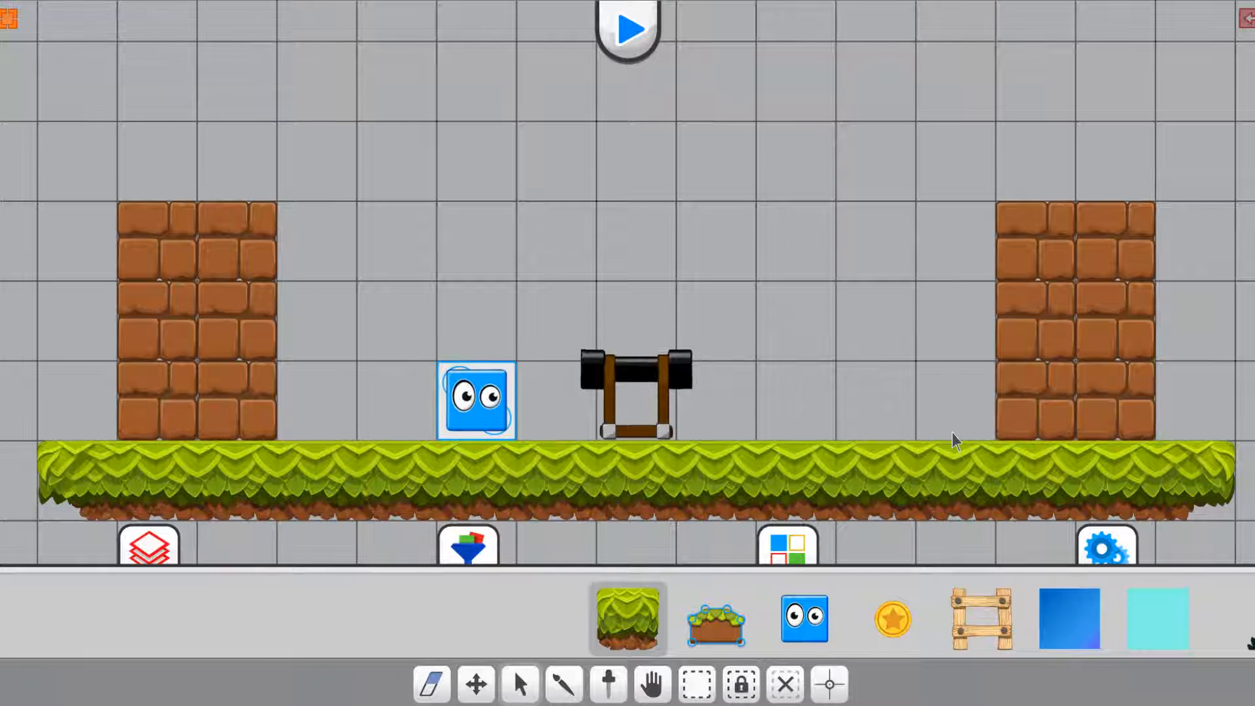
Open the cannon's weapon joystick type setting and change it to eight
click(633, 376)
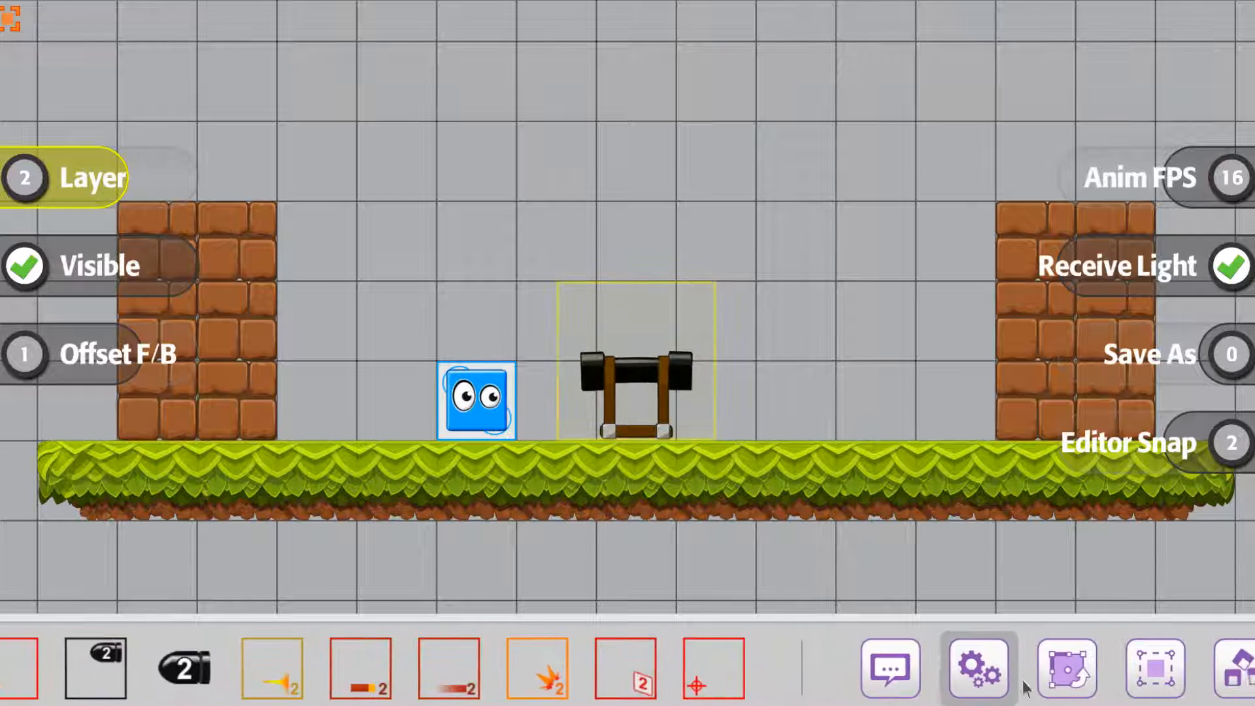
scroll(1026, 687, down, 5)
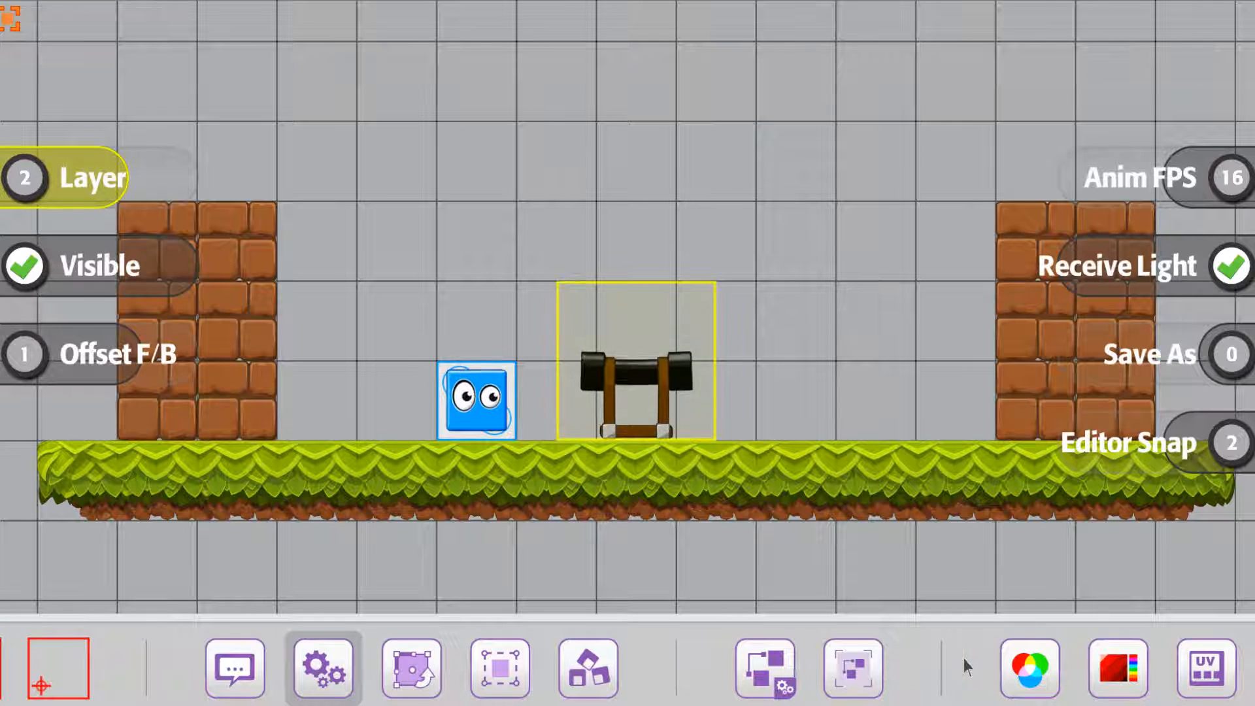
drag(965, 664, 753, 666)
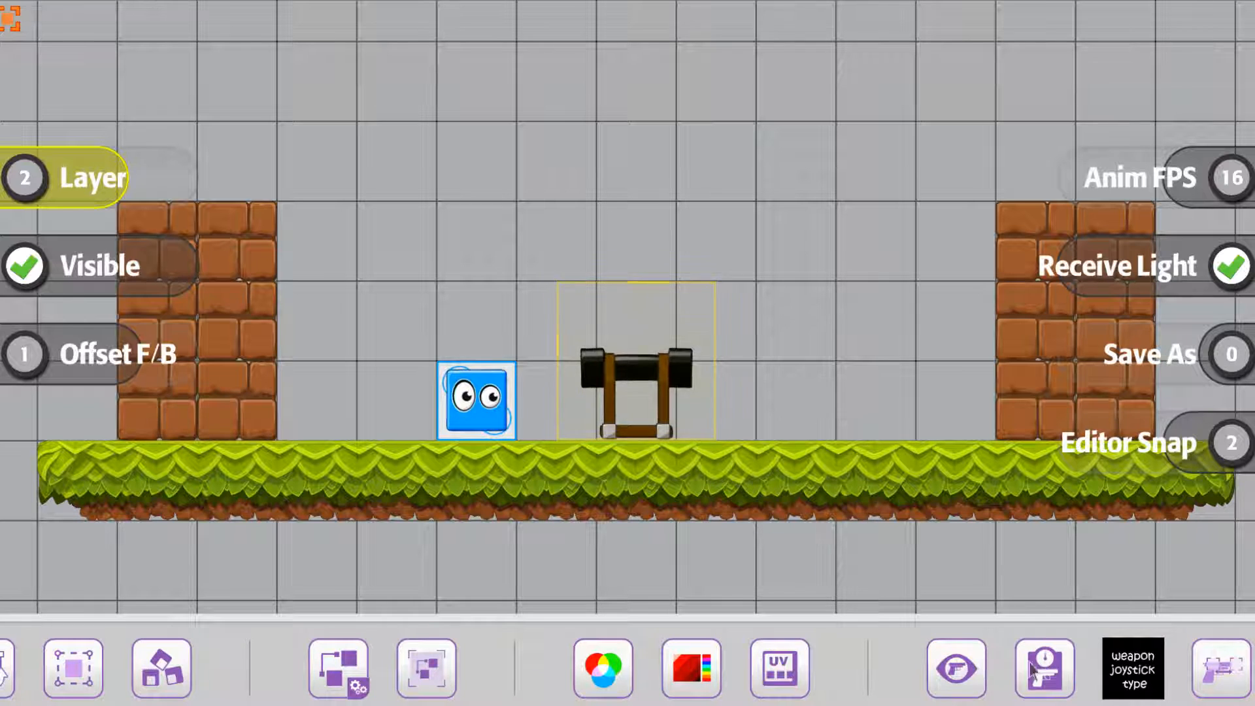
drag(1042, 665, 176, 667)
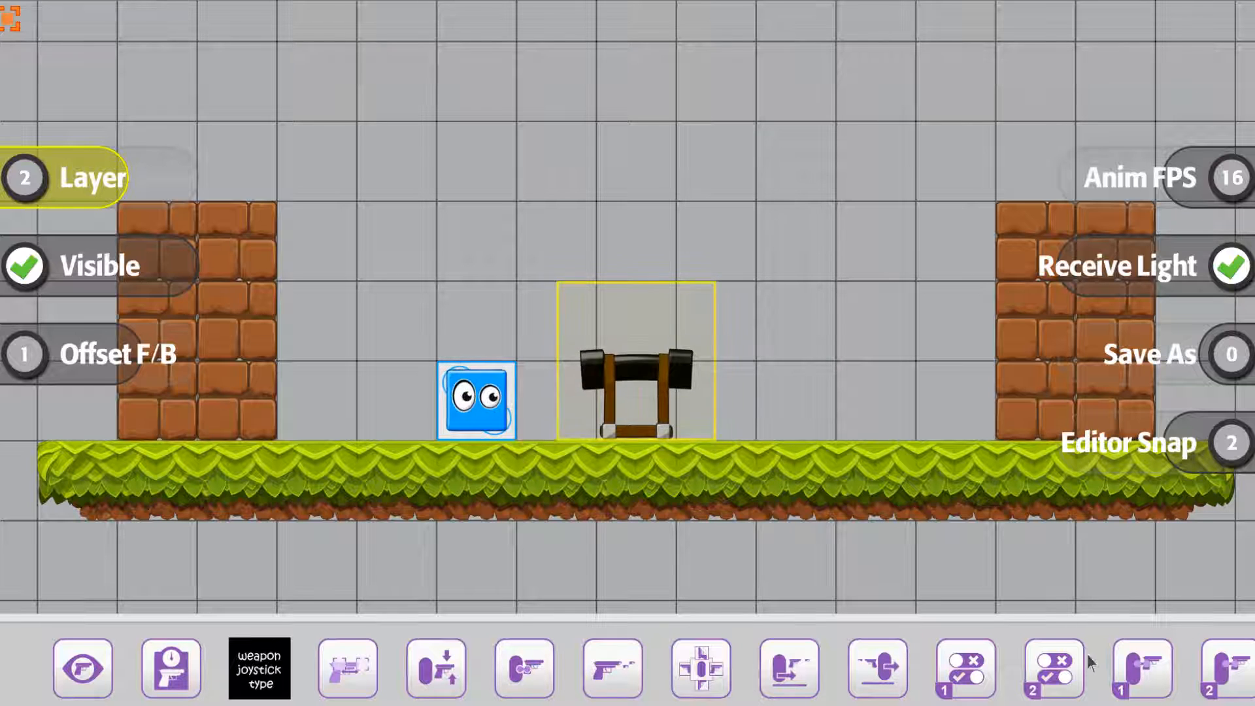
click(264, 679)
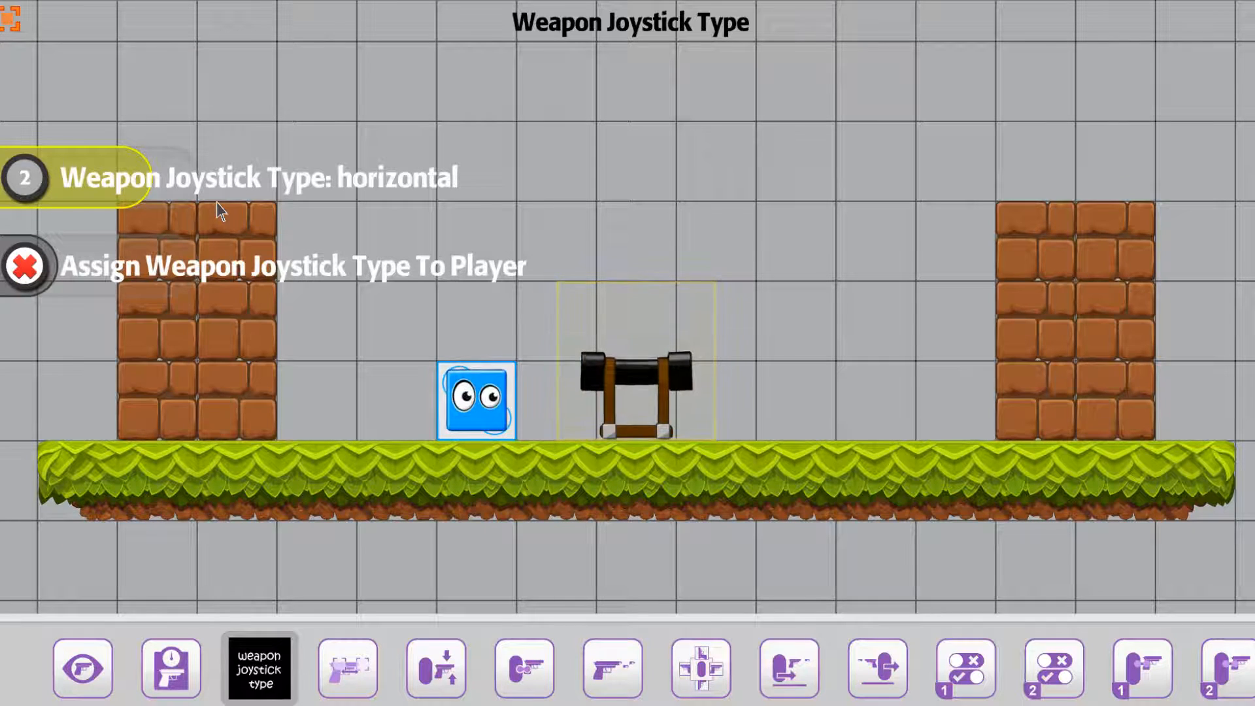
drag(134, 188, 50, 193)
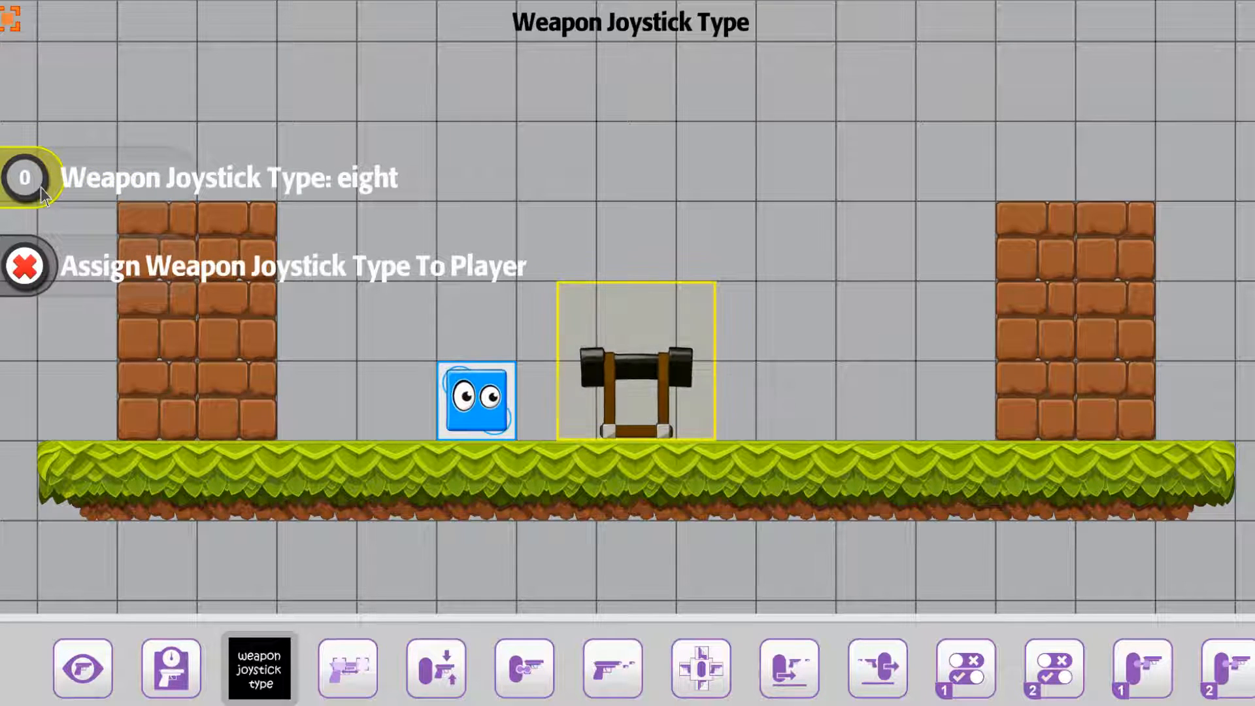
drag(44, 193, 232, 192)
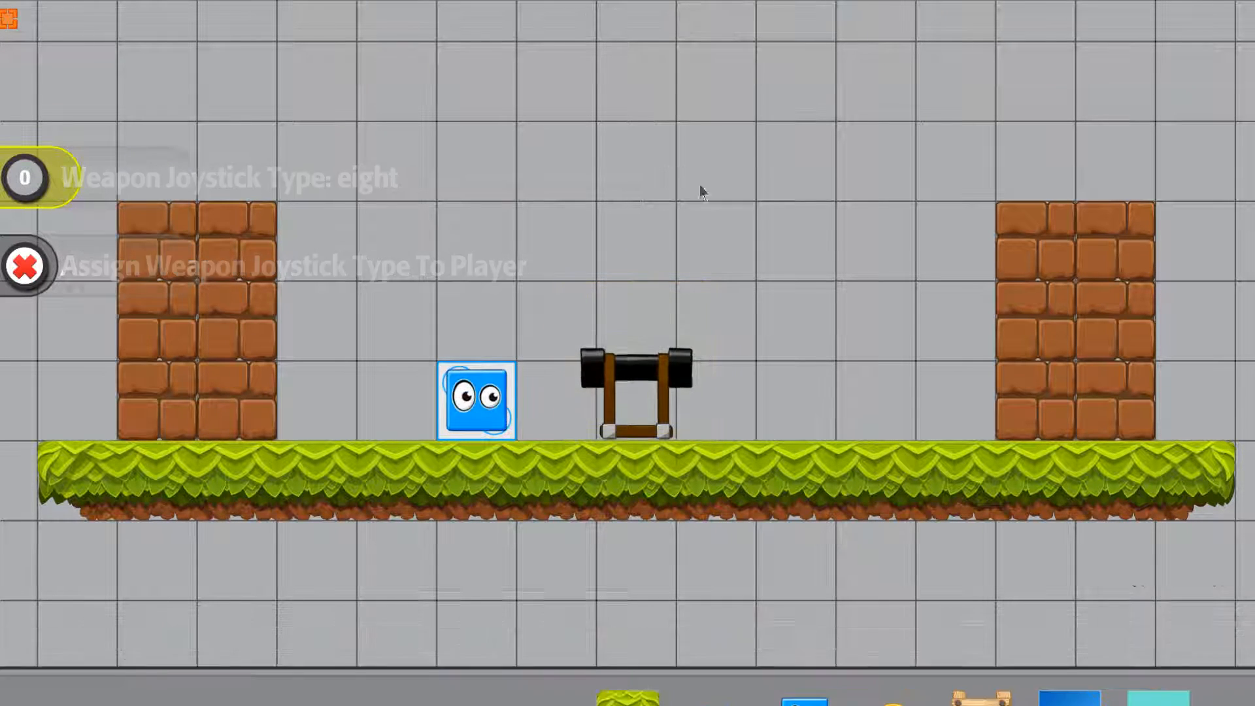
Restart the play-test, equip the cannon and try firing it upwards and to both sides
click(634, 33)
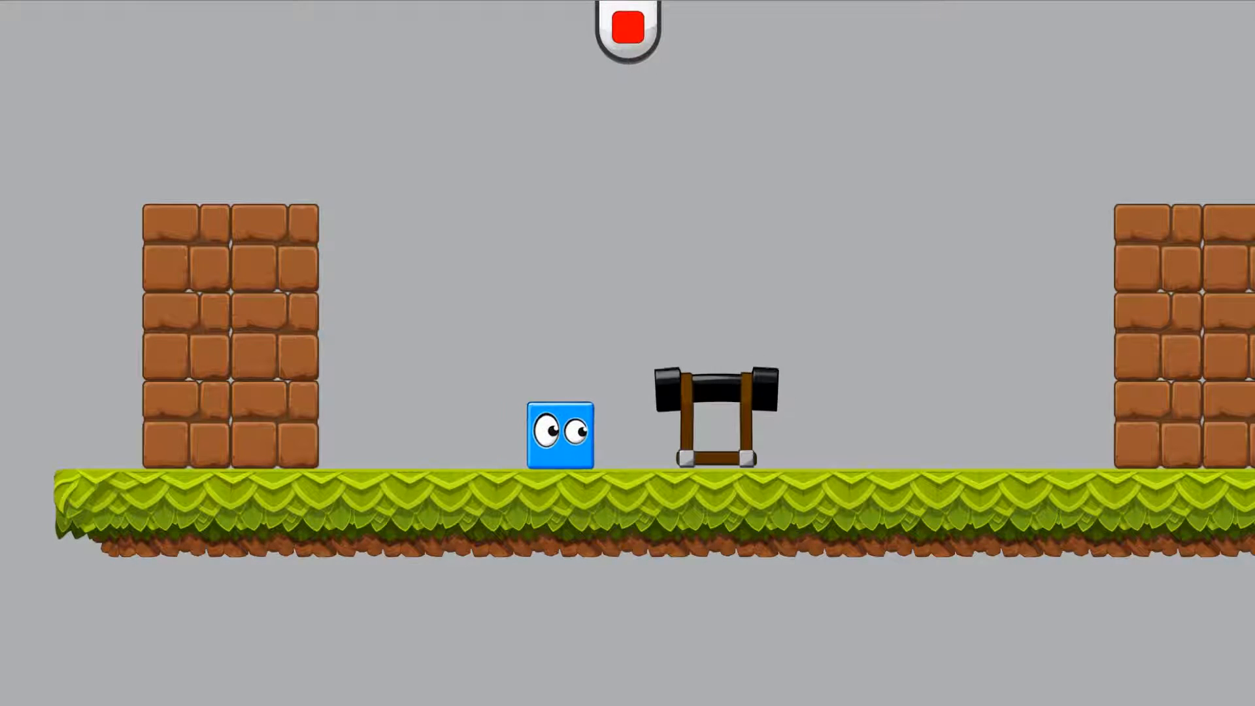
key(Right)
key(Left)
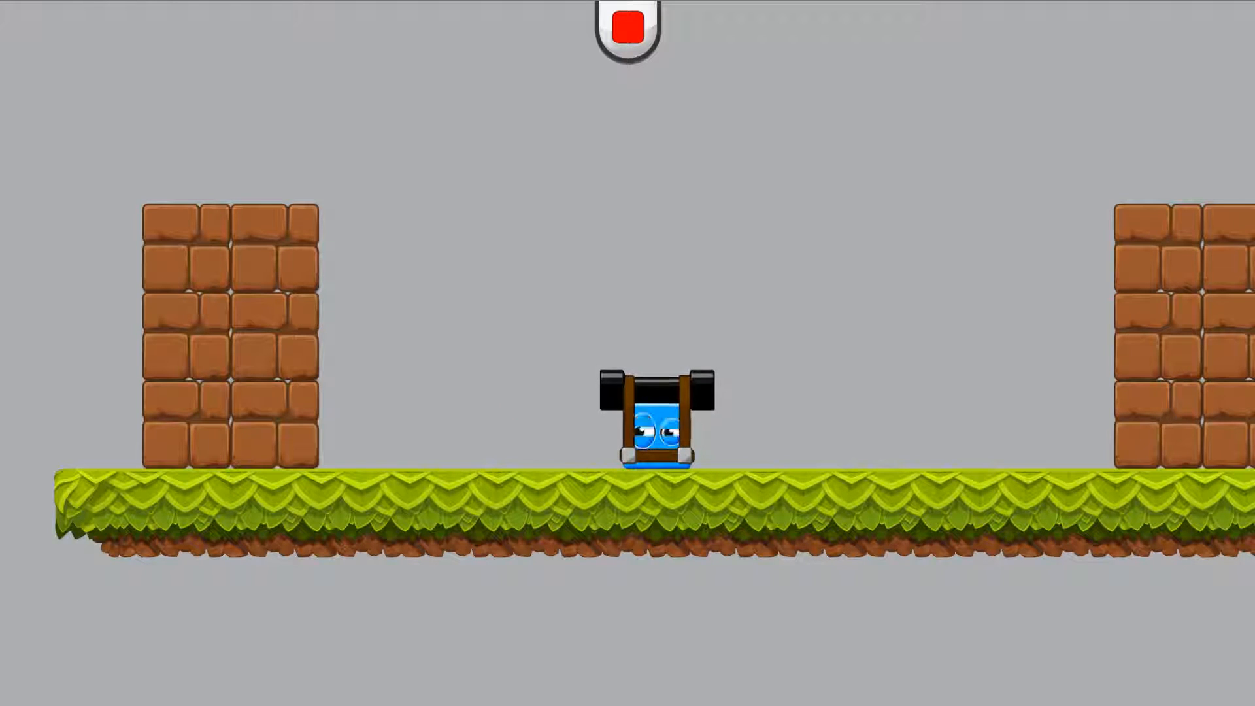
key(Right)
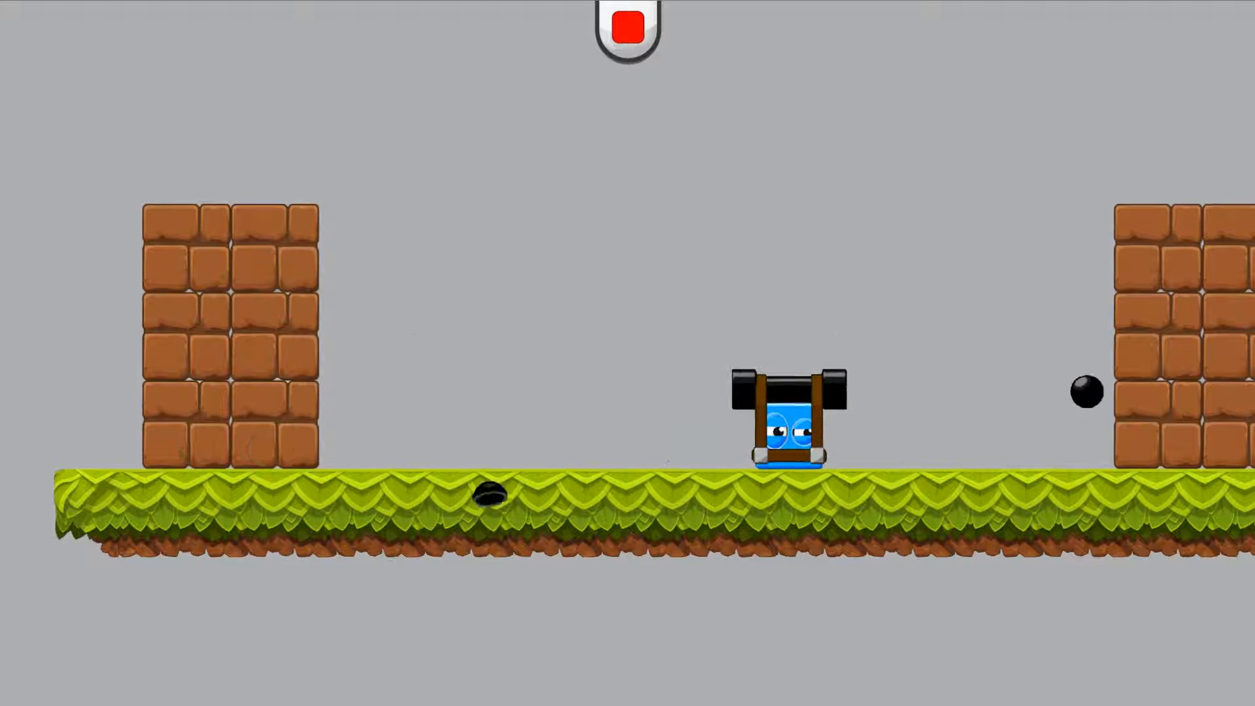
key(Right)
key(space)
key(space)
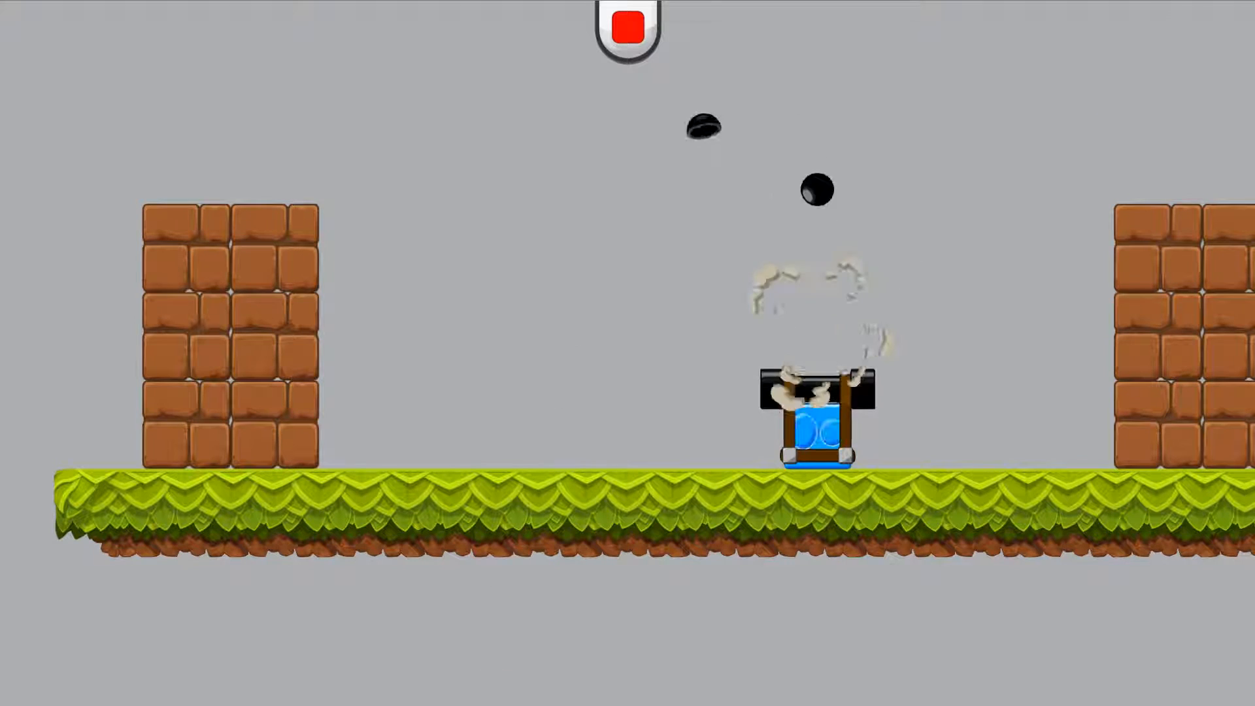
key(Left)
key(Right)
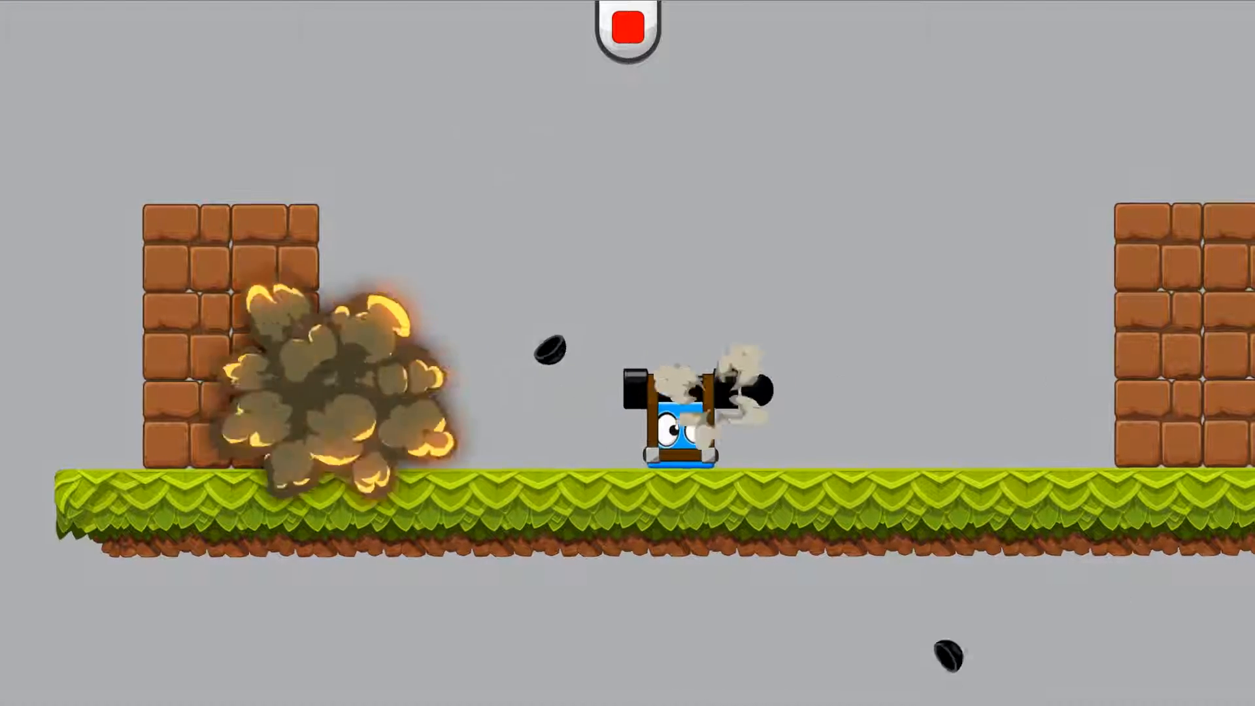
Test jumping with the cannon while firing alternately towards the left and right brick walls
key(Up)
key(Left)
key(Up)
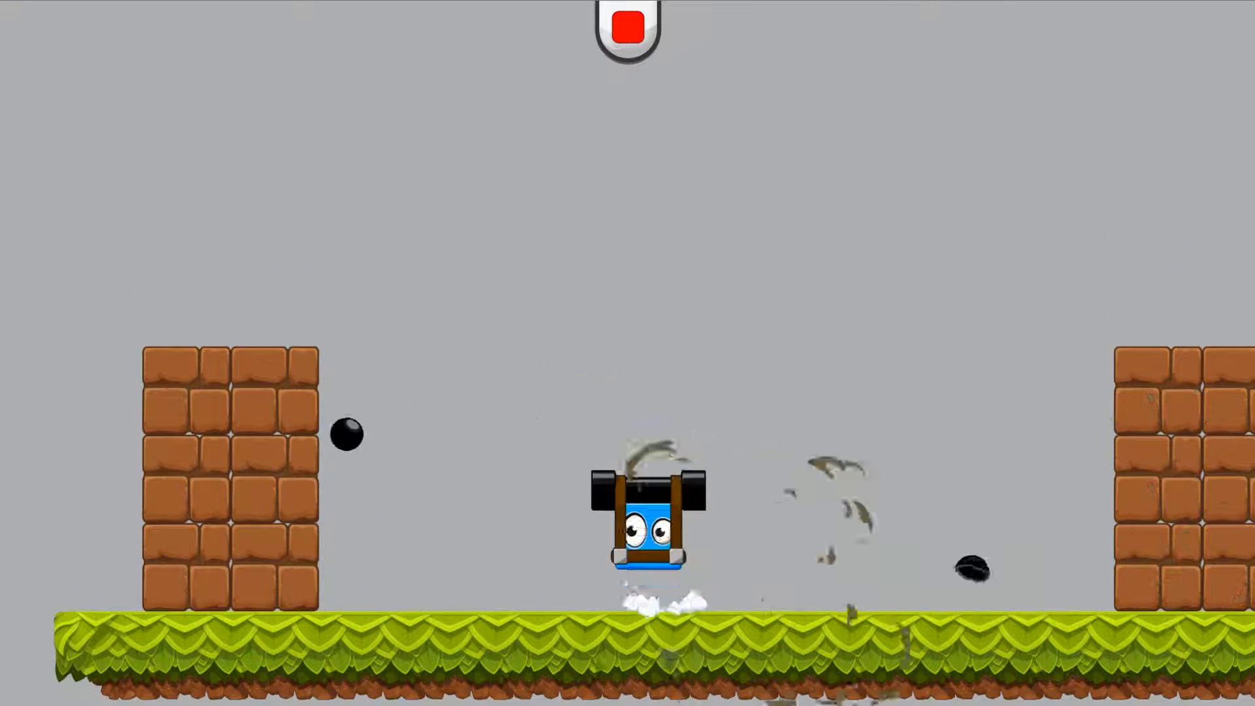
key(Left)
key(space)
key(Right)
key(space)
key(Up)
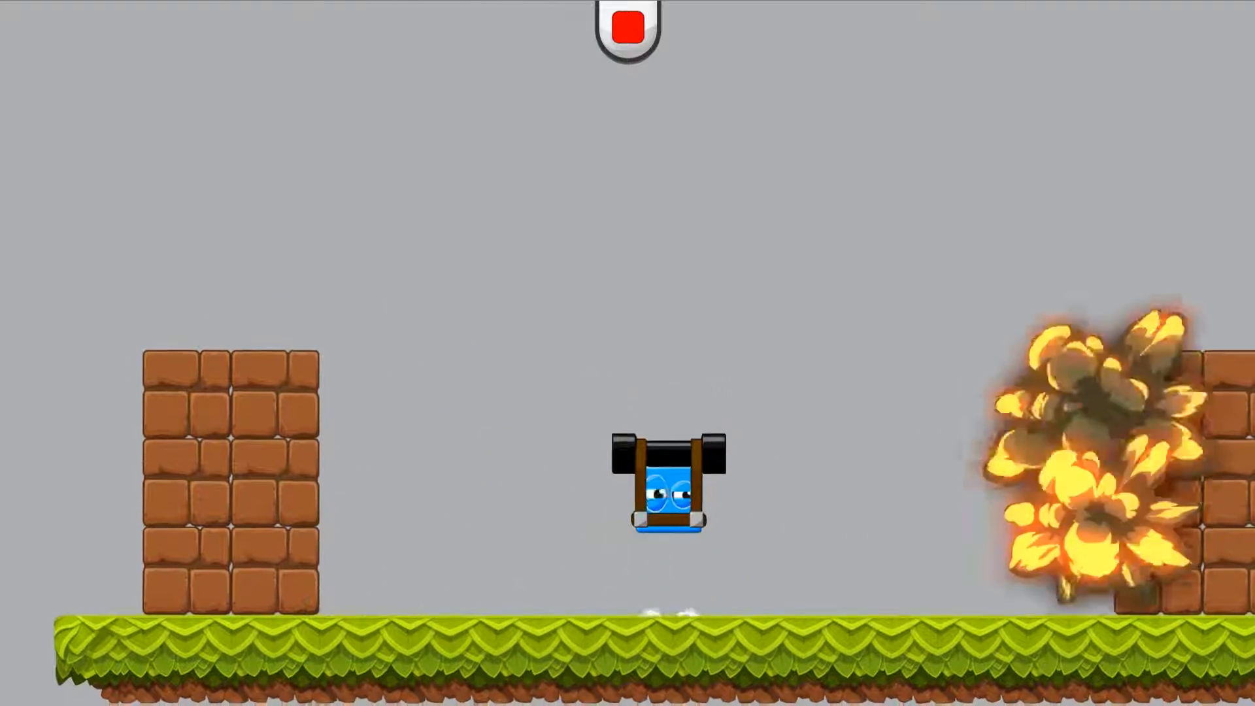
Fire in rapidly changing directions while moving the cube, and end the play-test
key(Right)
key(space)
key(Left)
key(space)
key(Right)
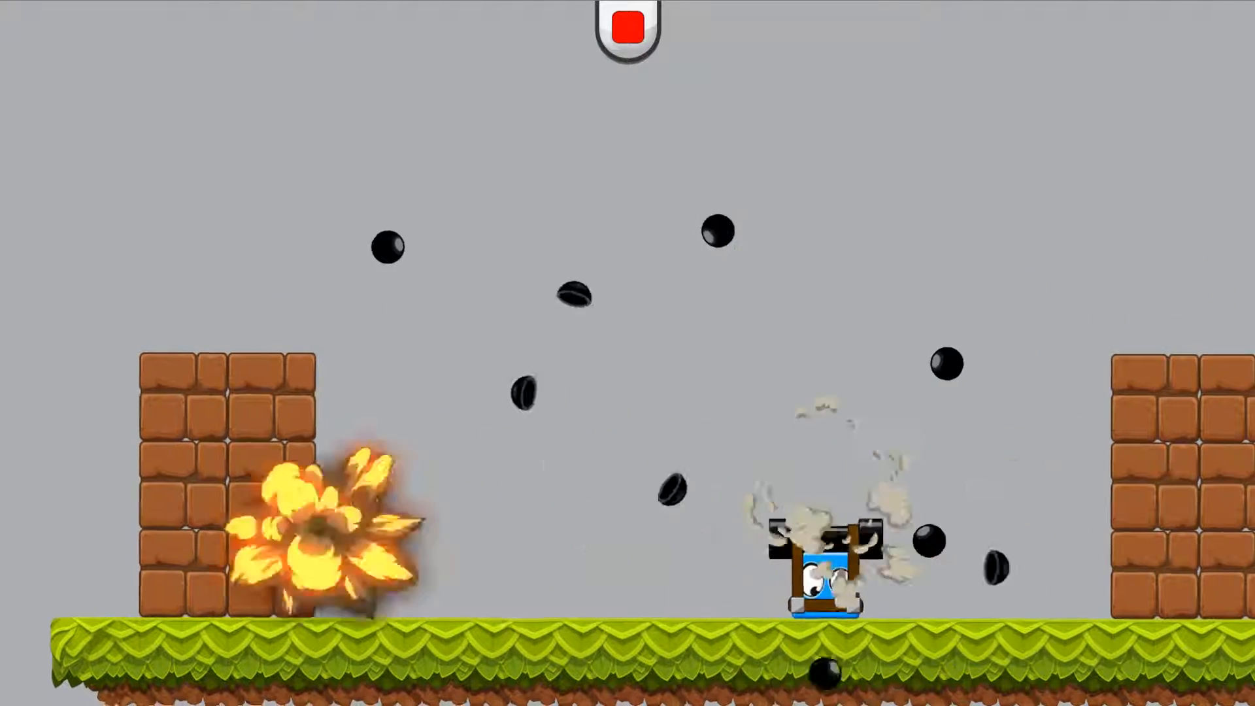
key(Left)
key(space)
key(Right)
key(space)
key(Left)
key(space)
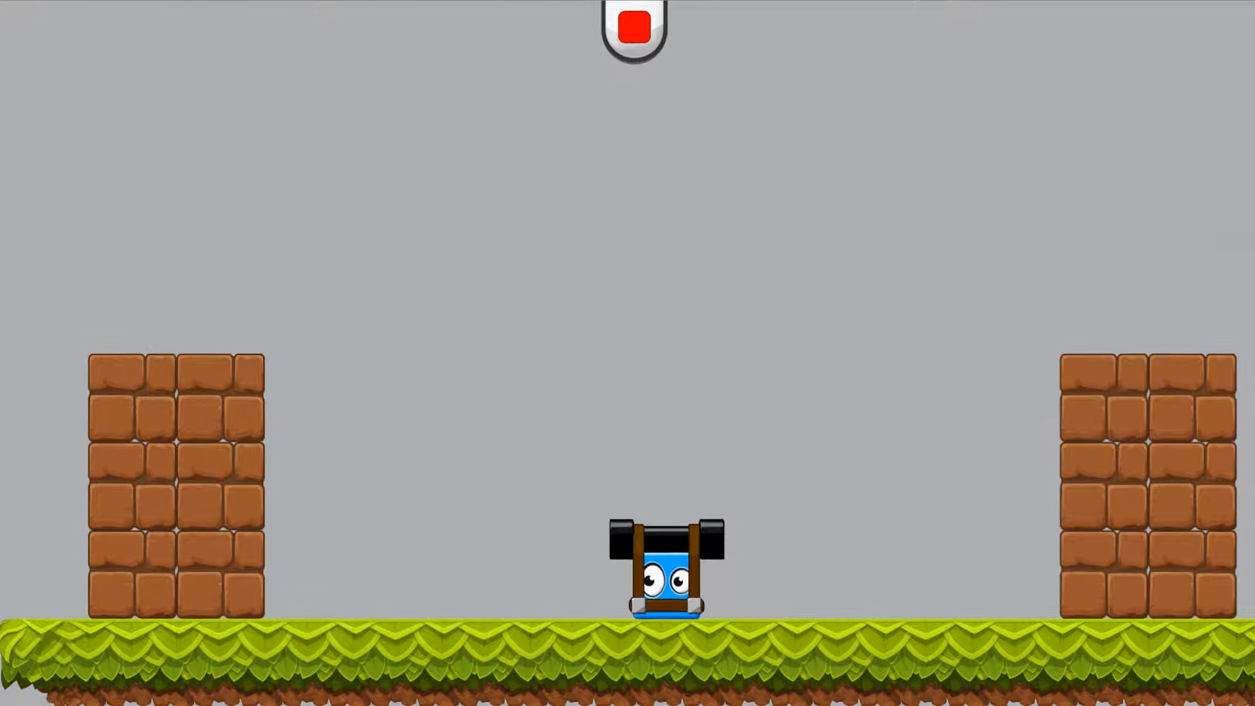
click(634, 28)
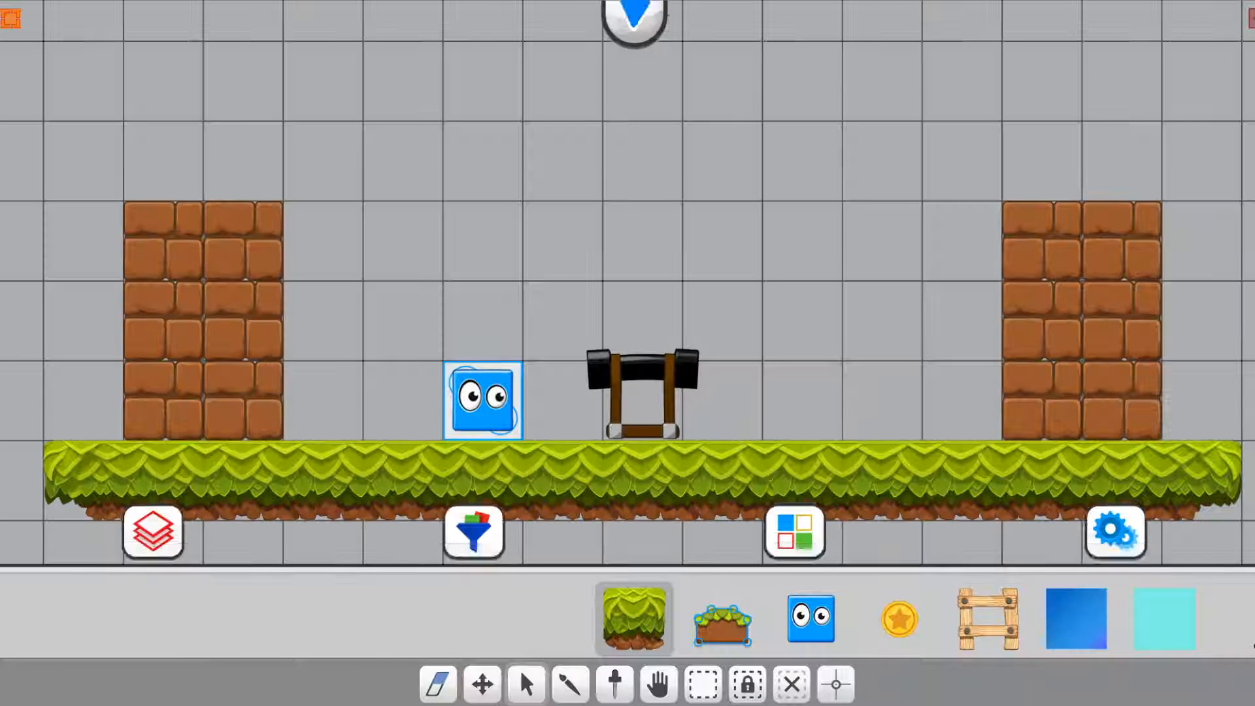
Set the cannon's weapon joystick type to horizontal
click(666, 376)
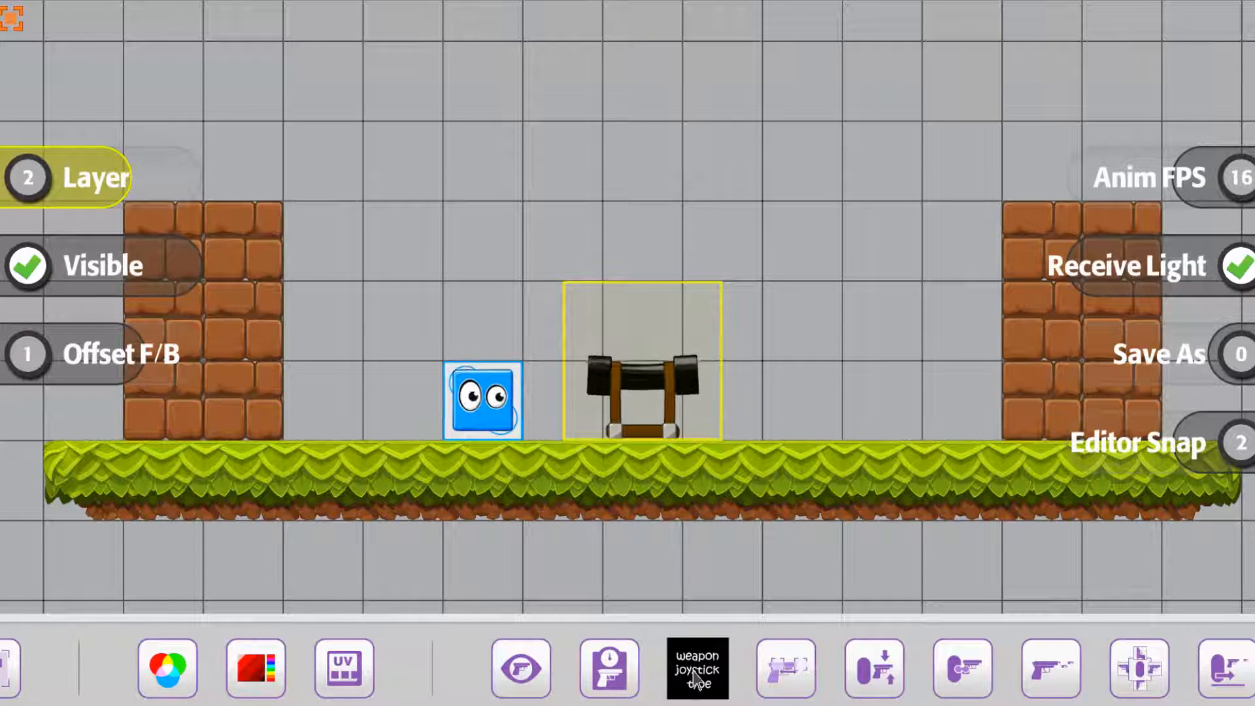
click(706, 679)
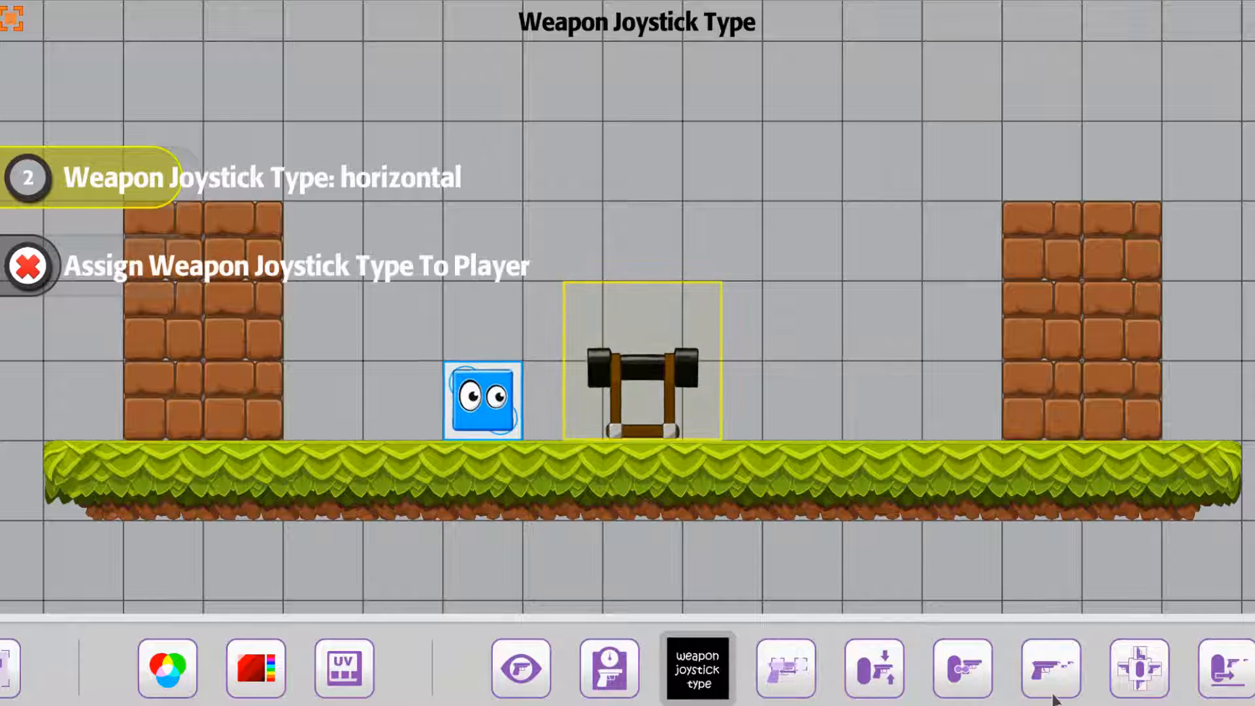
Open the cannon's primary weapon projectile pattern type settings
drag(1171, 674, 575, 673)
drag(919, 666, 751, 661)
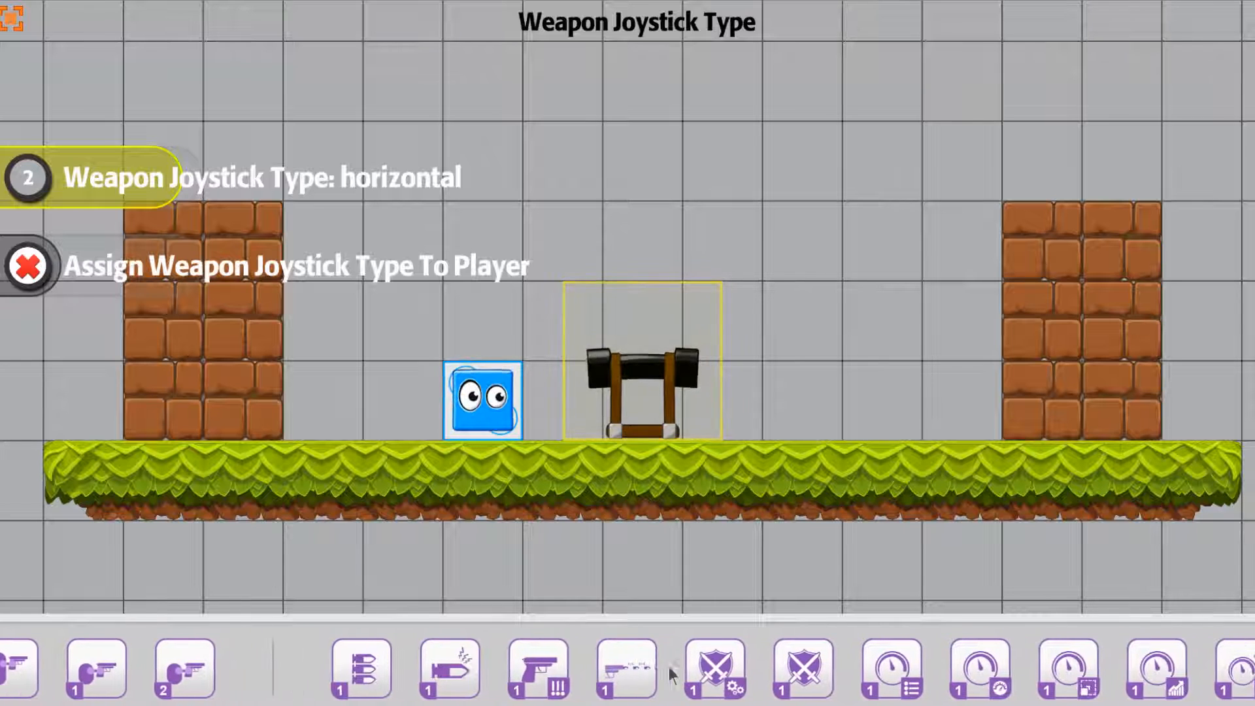
drag(892, 683, 680, 683)
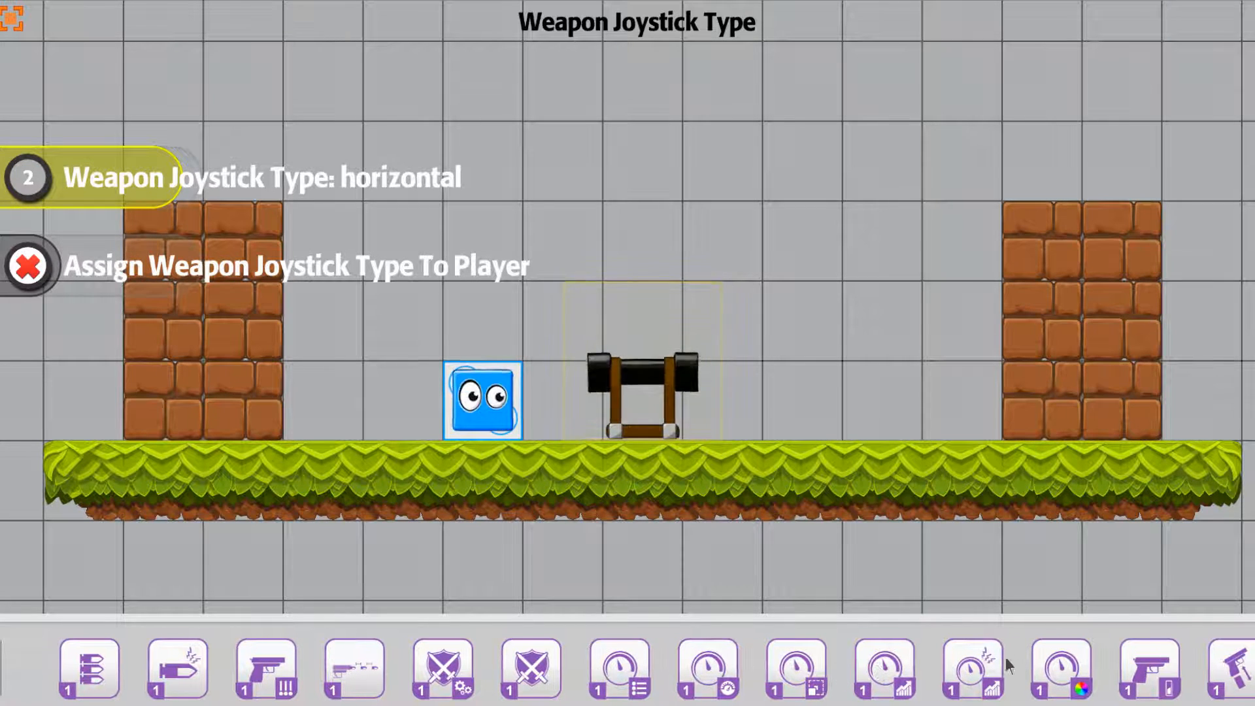
drag(1044, 678, 383, 684)
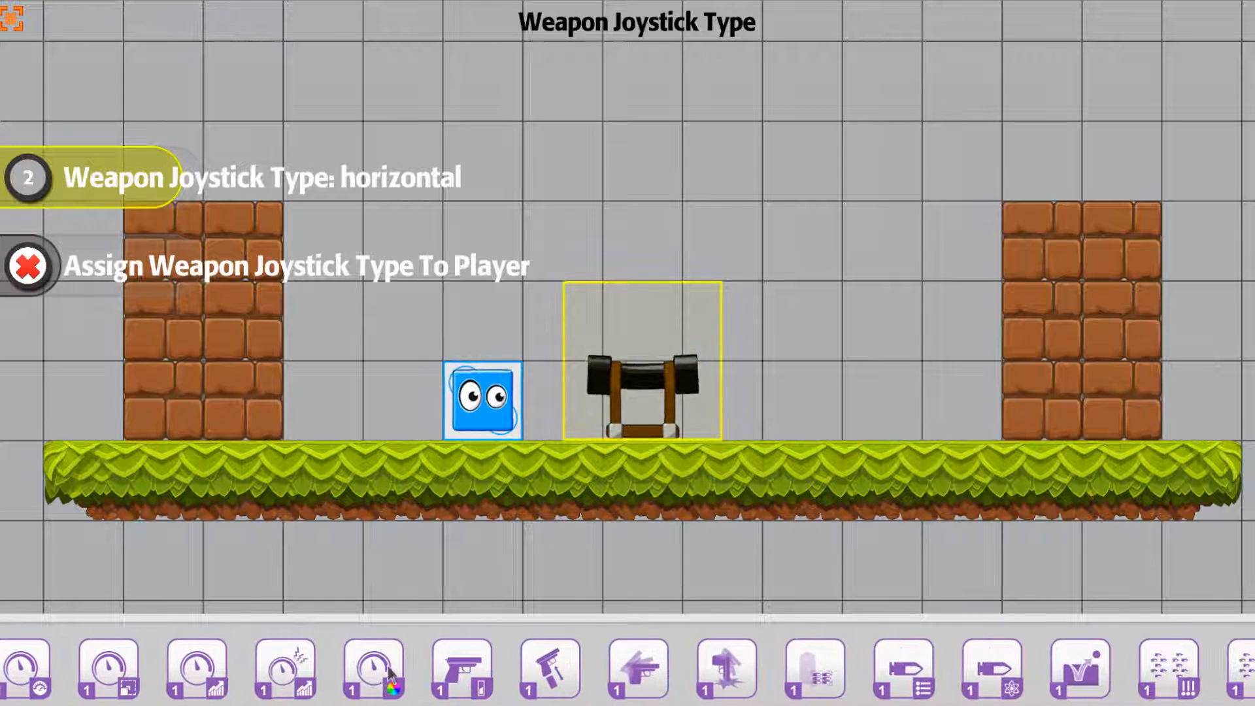
drag(843, 670, 500, 683)
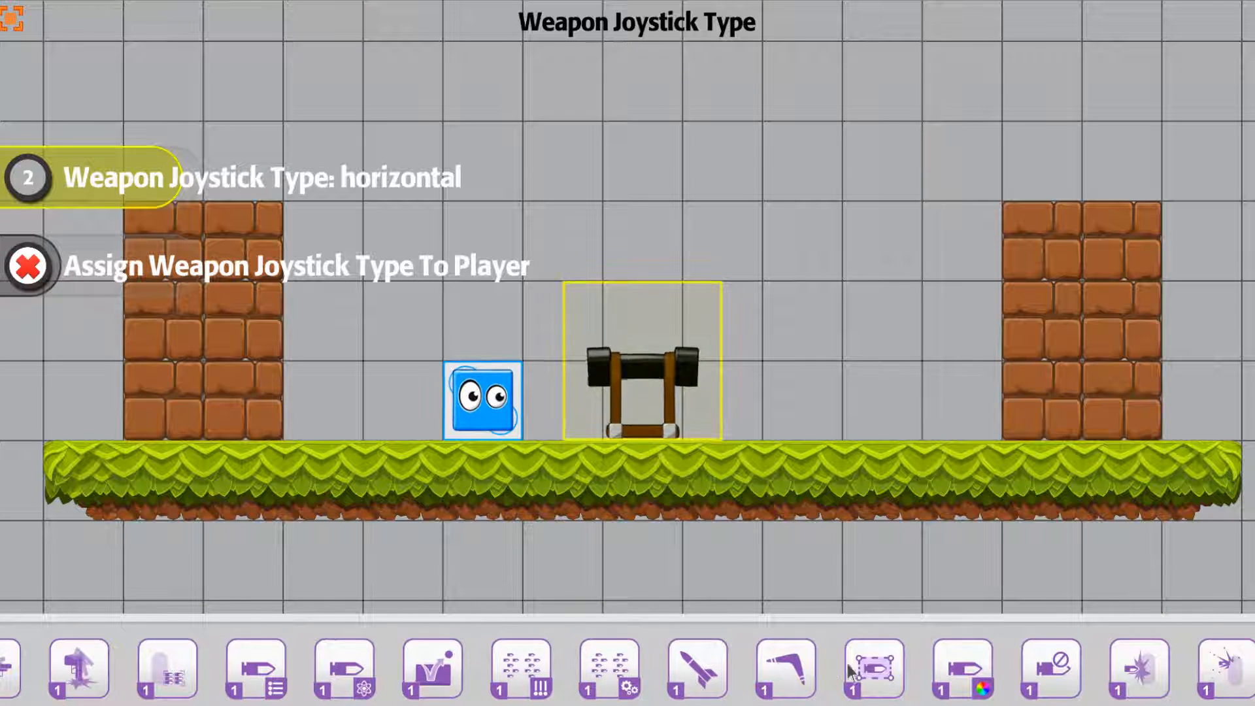
drag(781, 673, 695, 673)
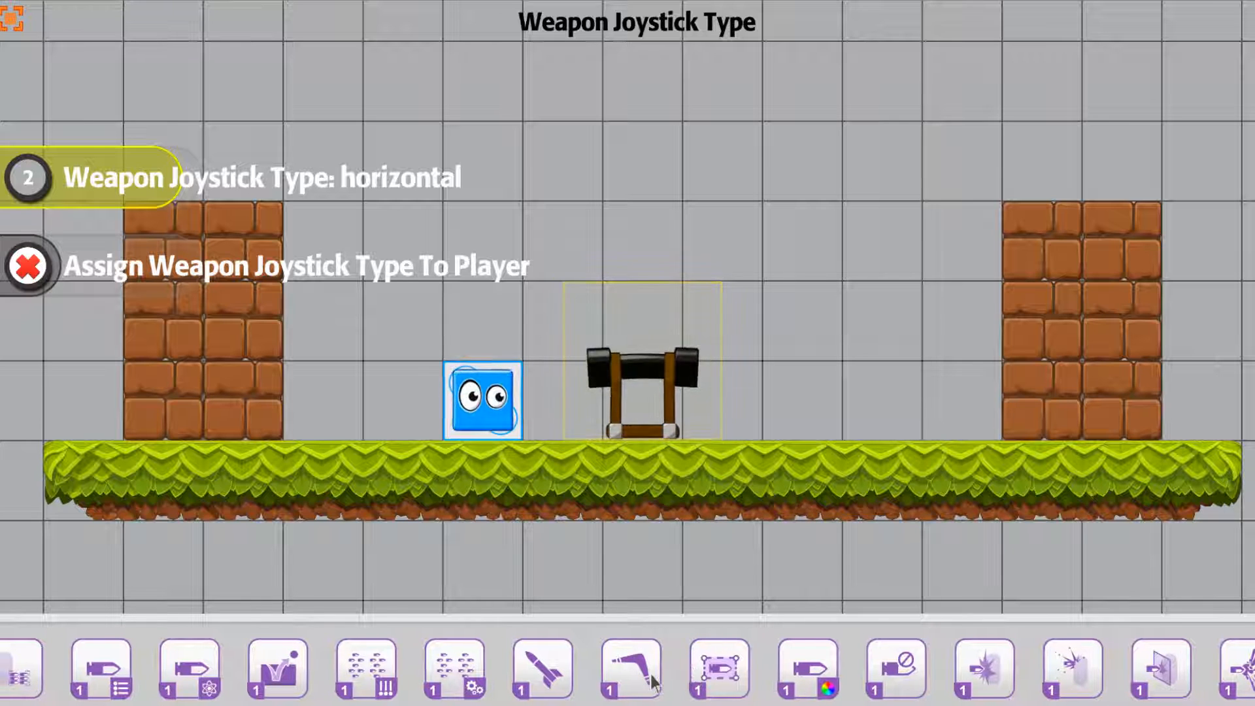
click(367, 663)
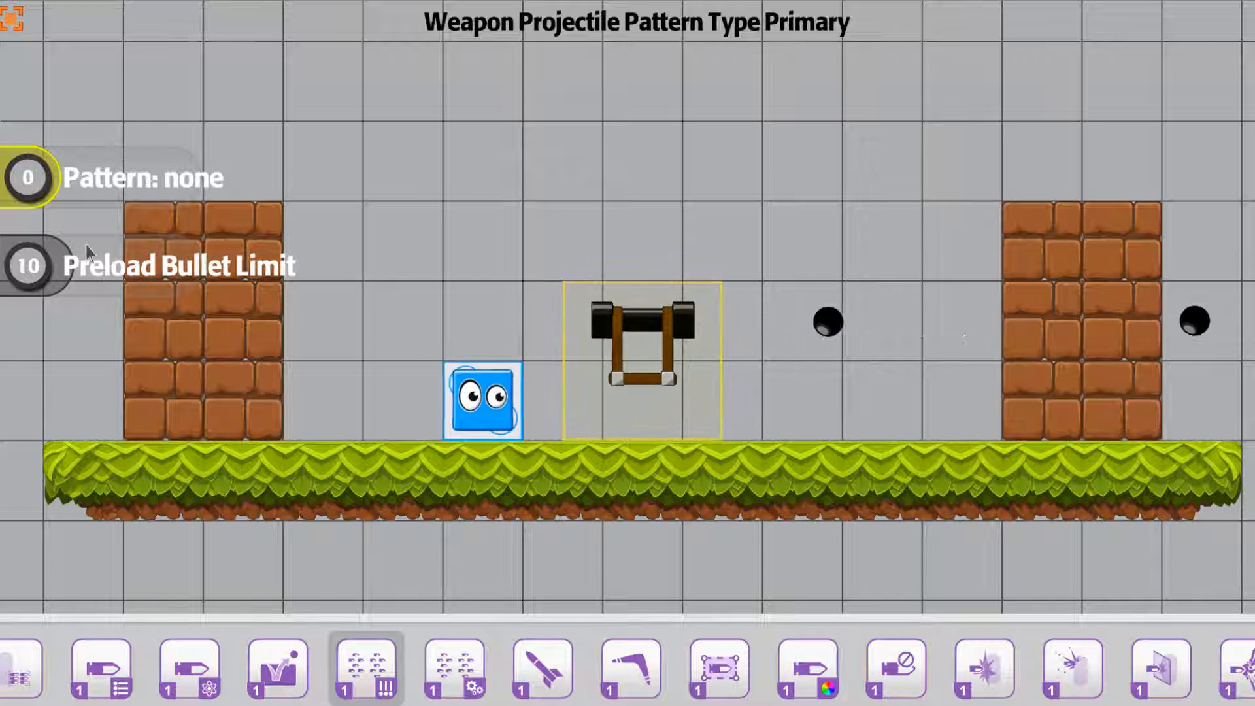
Preview the single, shotgun, dualSpread, dualAlternating, dualMachineGun and threeSpread firing patterns on the cannon
key(Right)
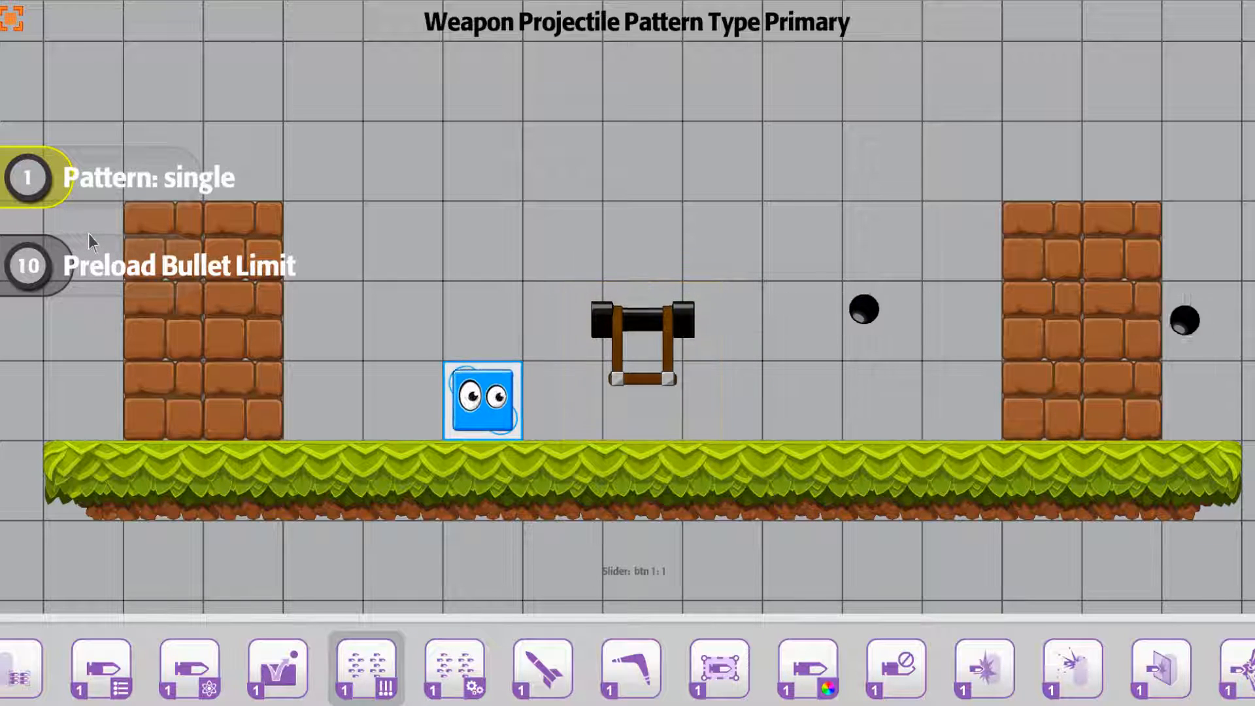
key(Right)
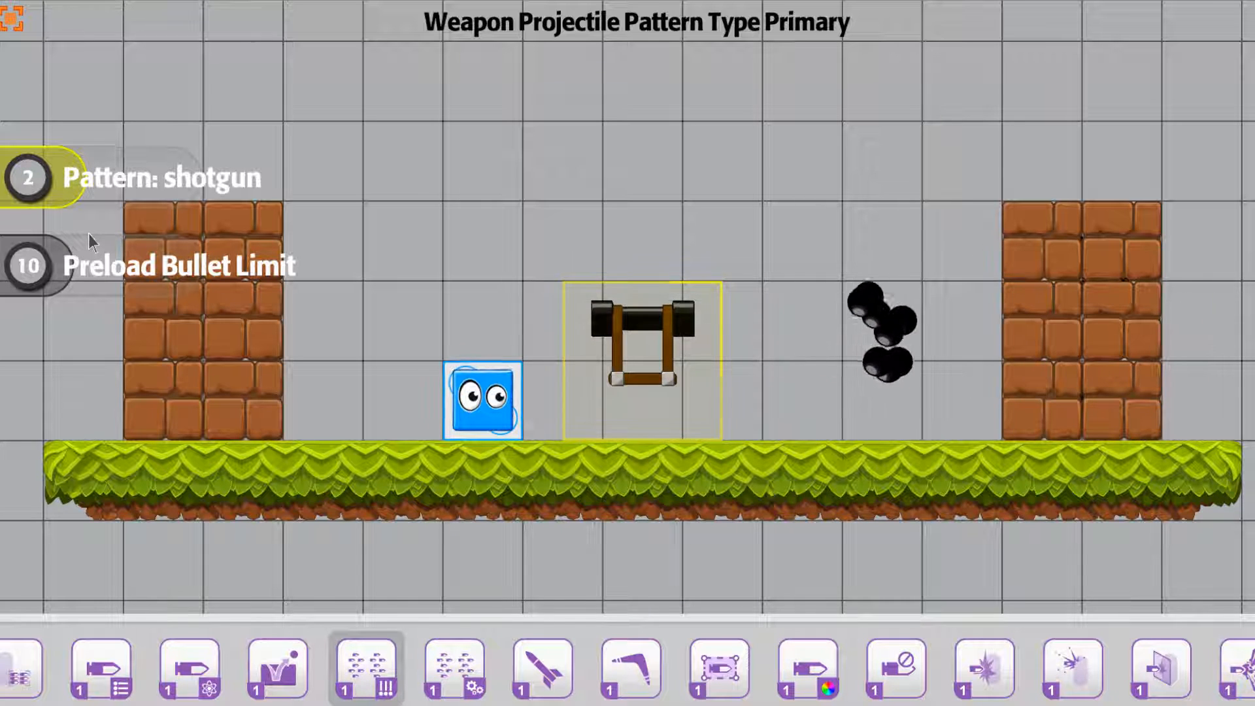
key(Right)
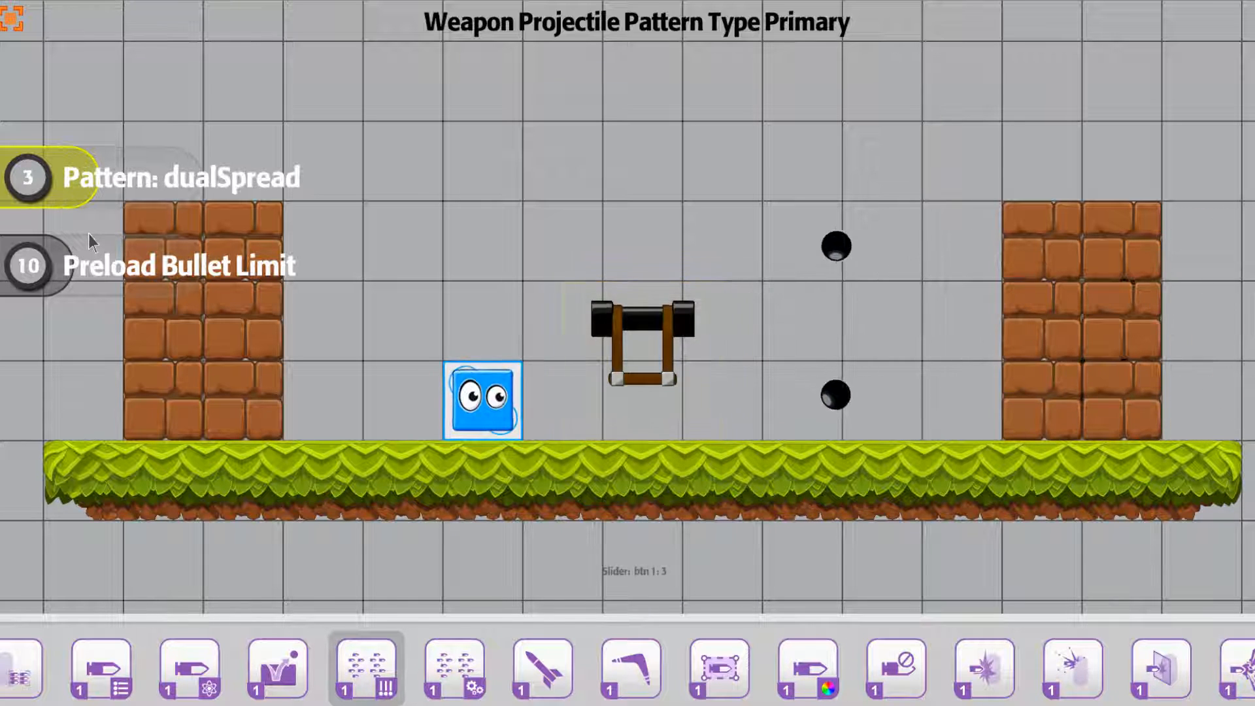
key(Right)
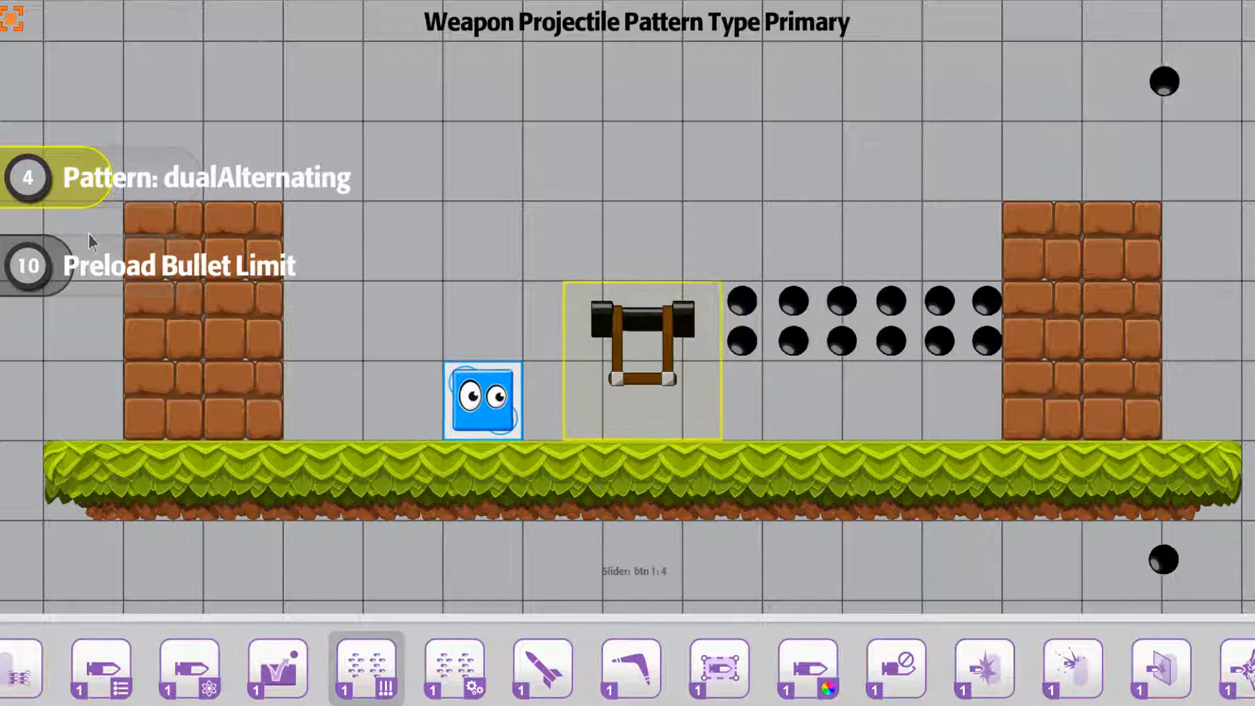
key(Right)
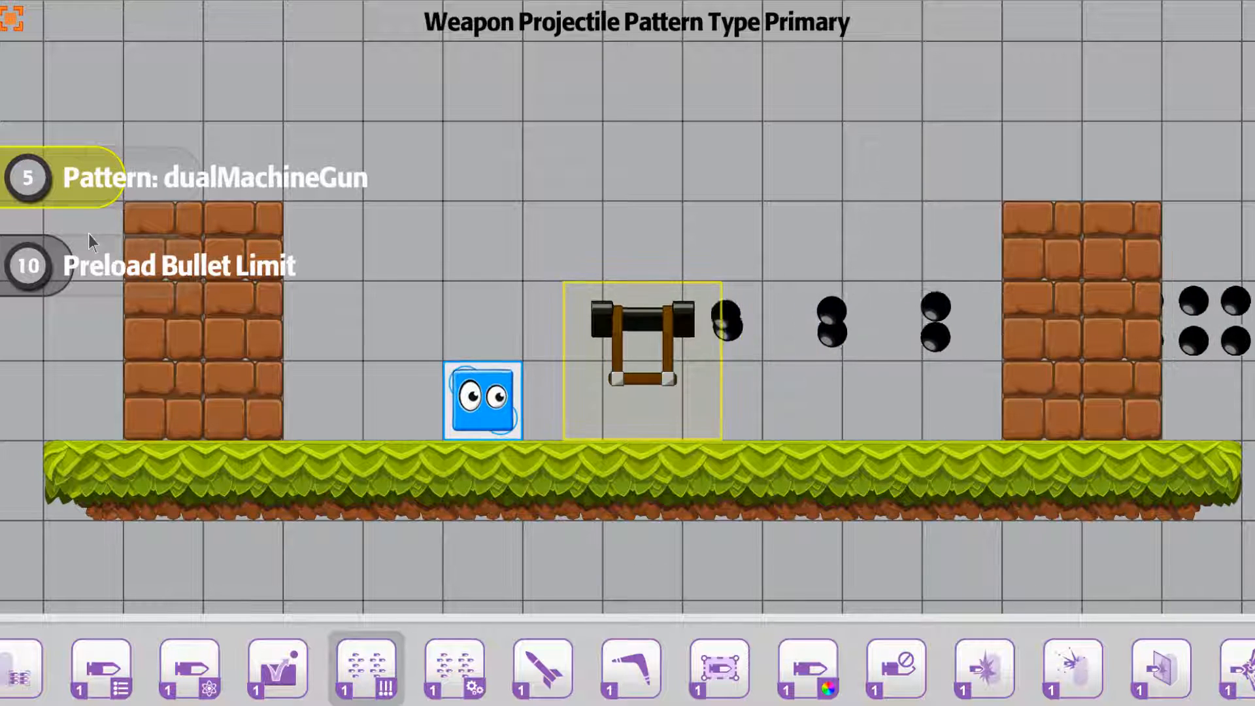
key(Right)
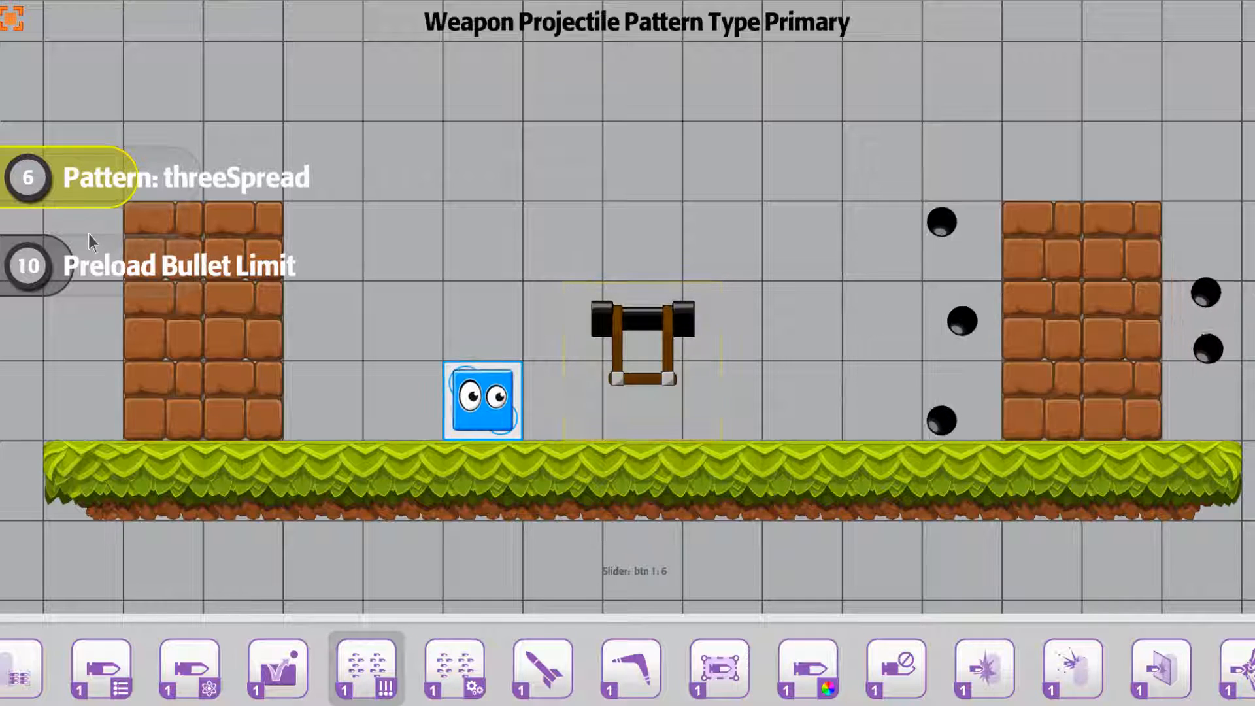
Preview the gatlingGun, imbaCannon, shower, wildFire and crazySpreadPingPong firing patterns on the cannon
key(Right)
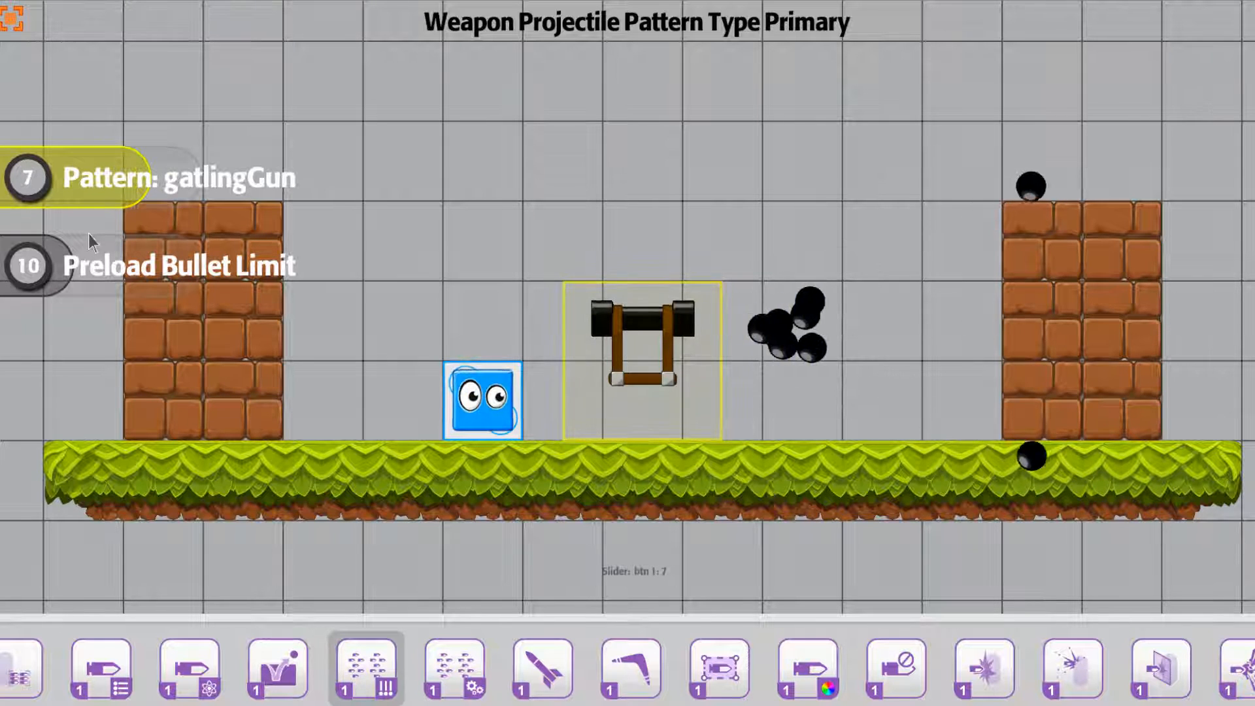
key(Right)
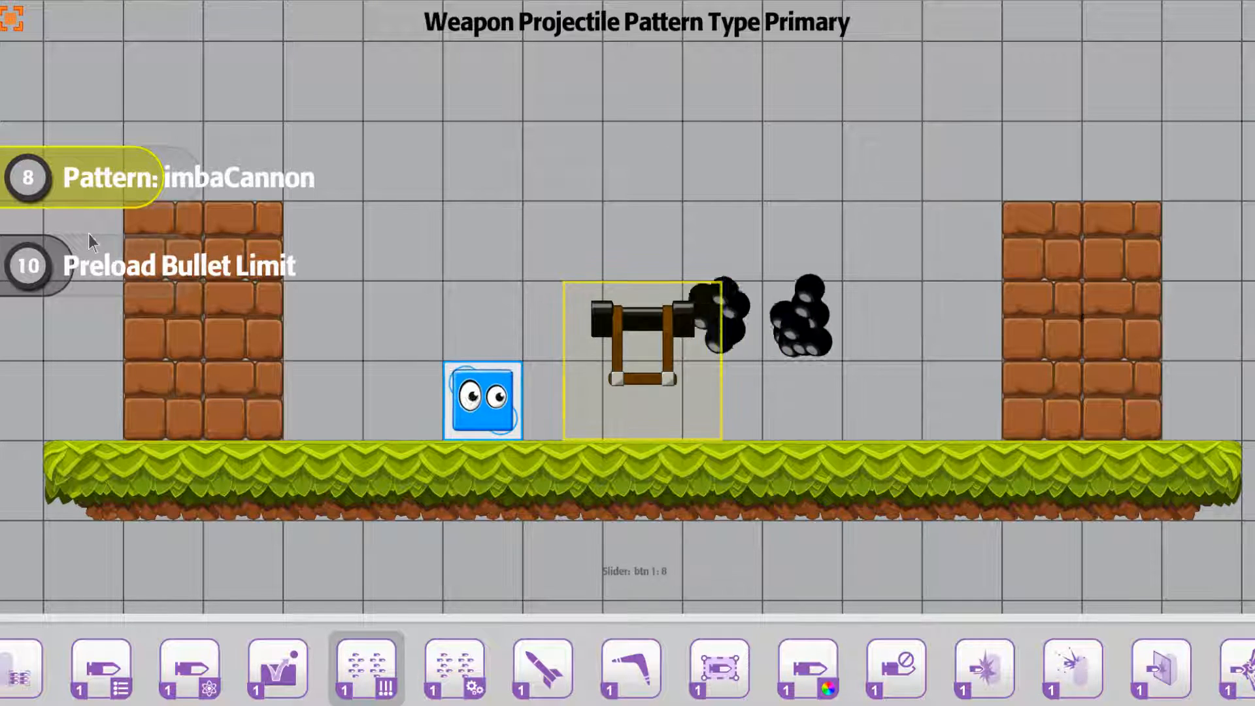
key(Right)
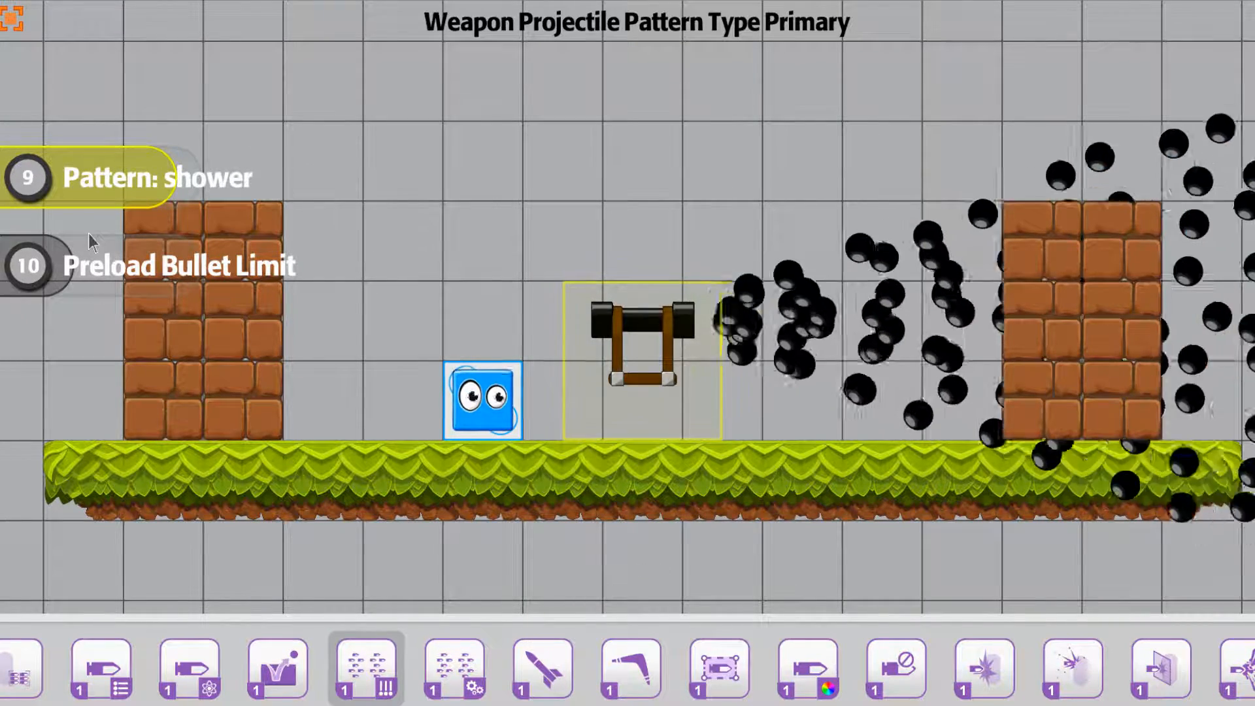
key(Right)
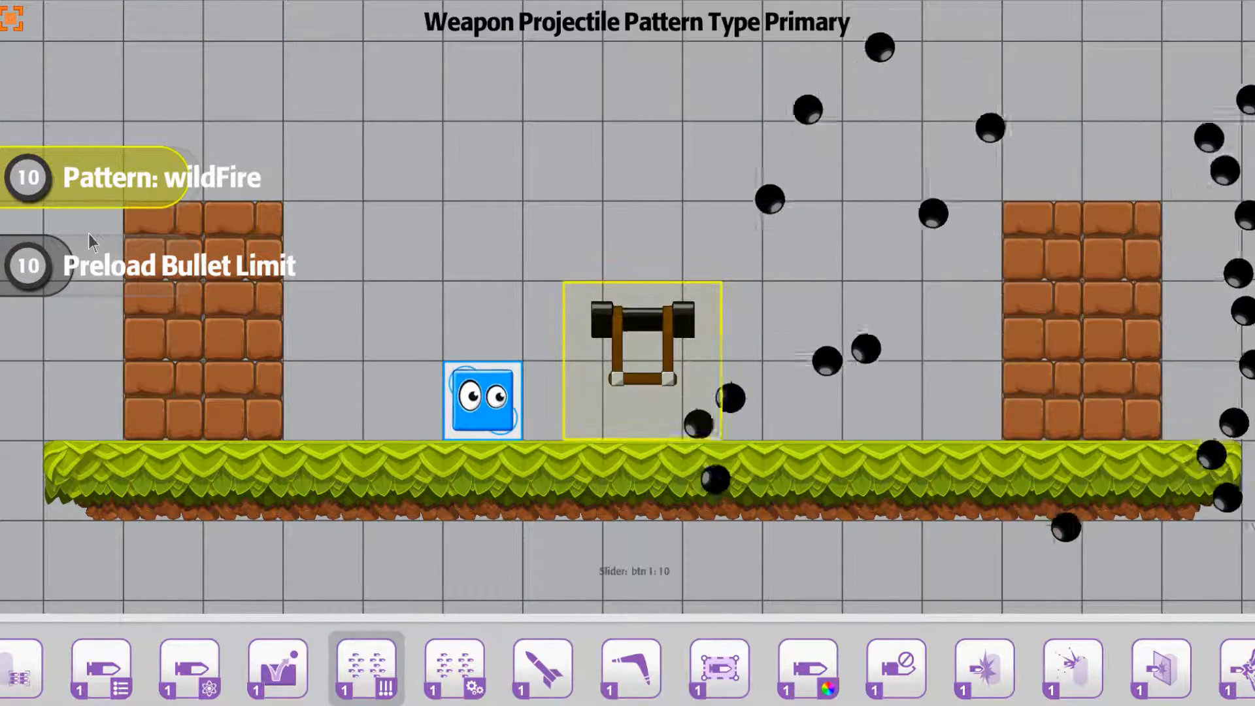
key(Right)
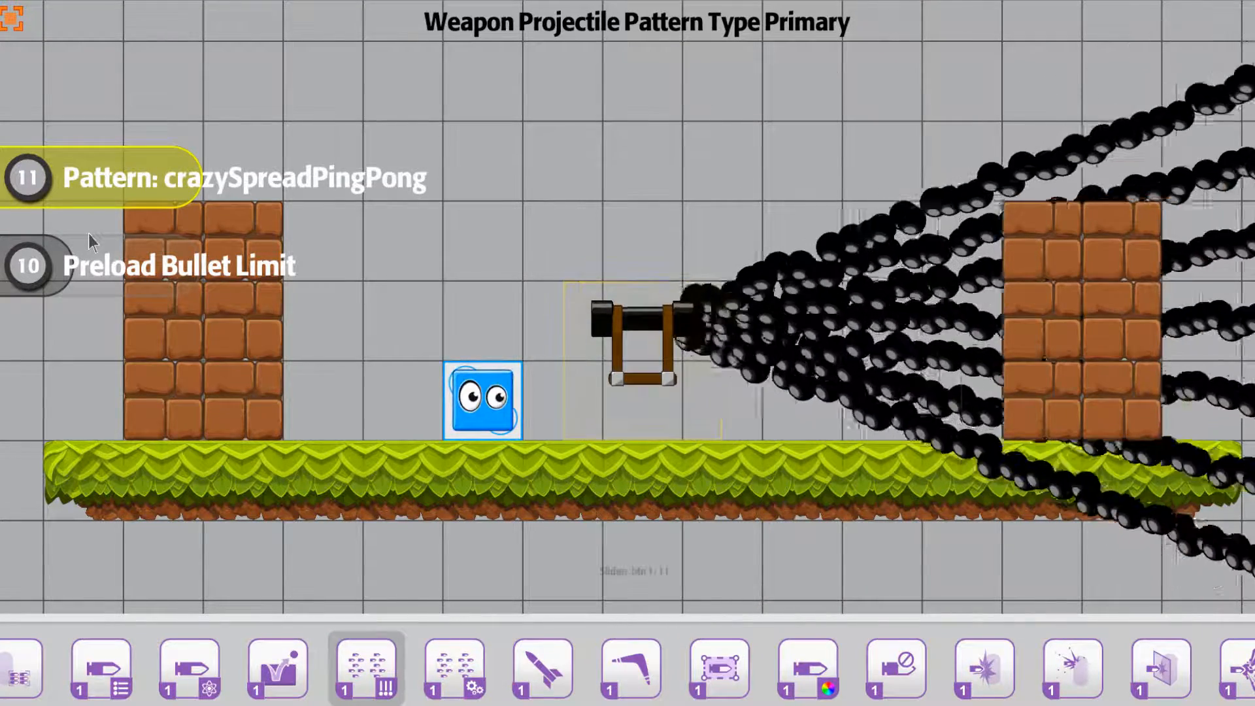
Set the cannon's primary projectile pattern back to single
key(Left)
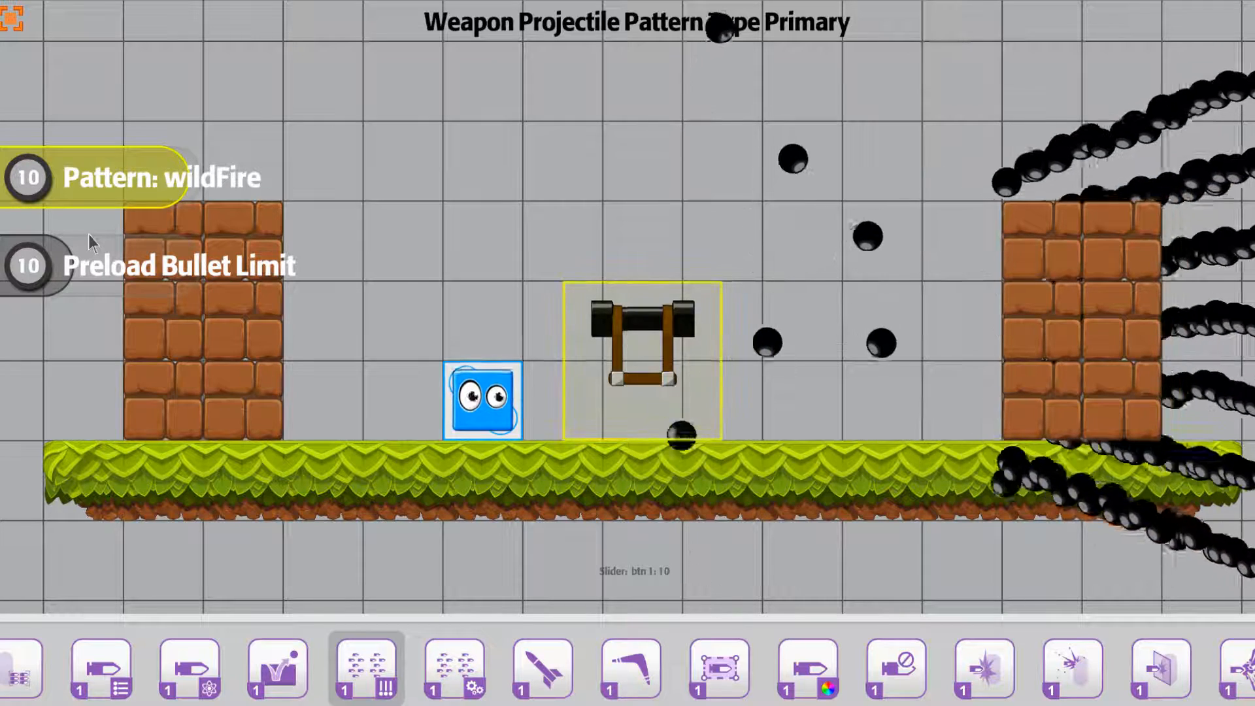
key(Left)
key(Left)
key(Left)
key(Left)
key(Left)
key(Left)
key(Left)
key(Left)
key(Left)
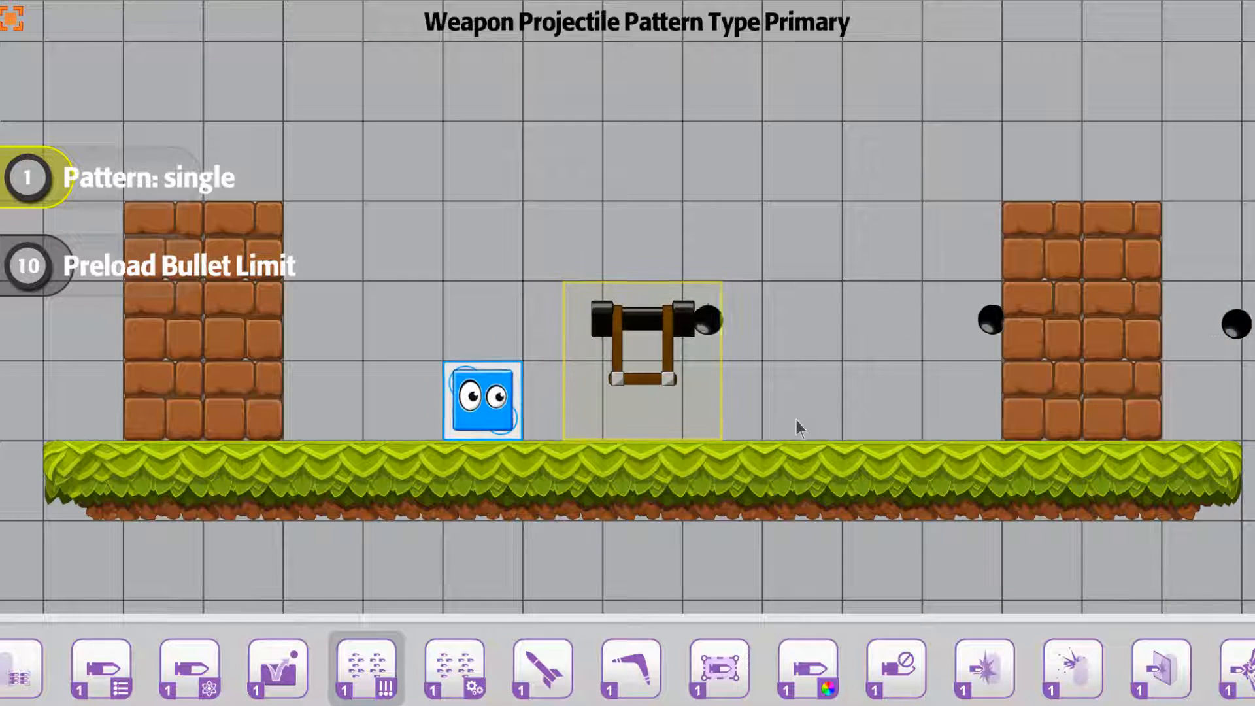
Open the primary projectile pattern settings and set the projectile speed to 39 and the count to 5
click(435, 673)
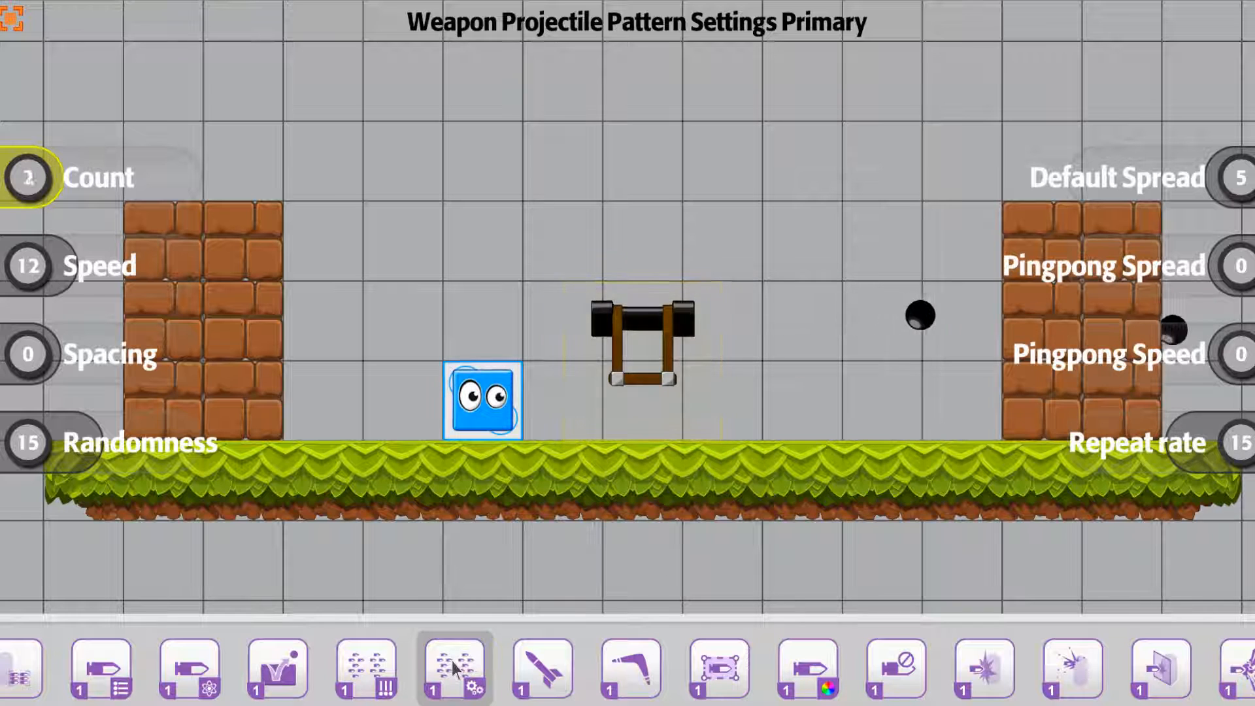
key(Right)
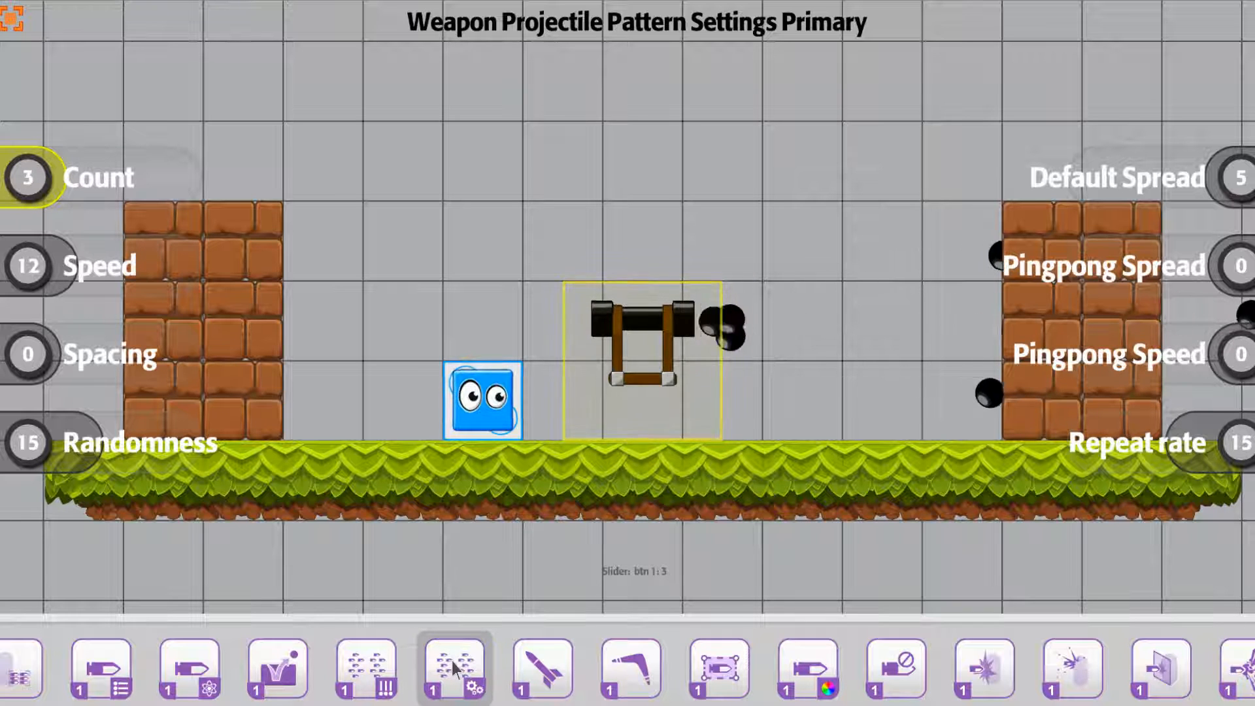
key(Left)
key(Left)
key(Down)
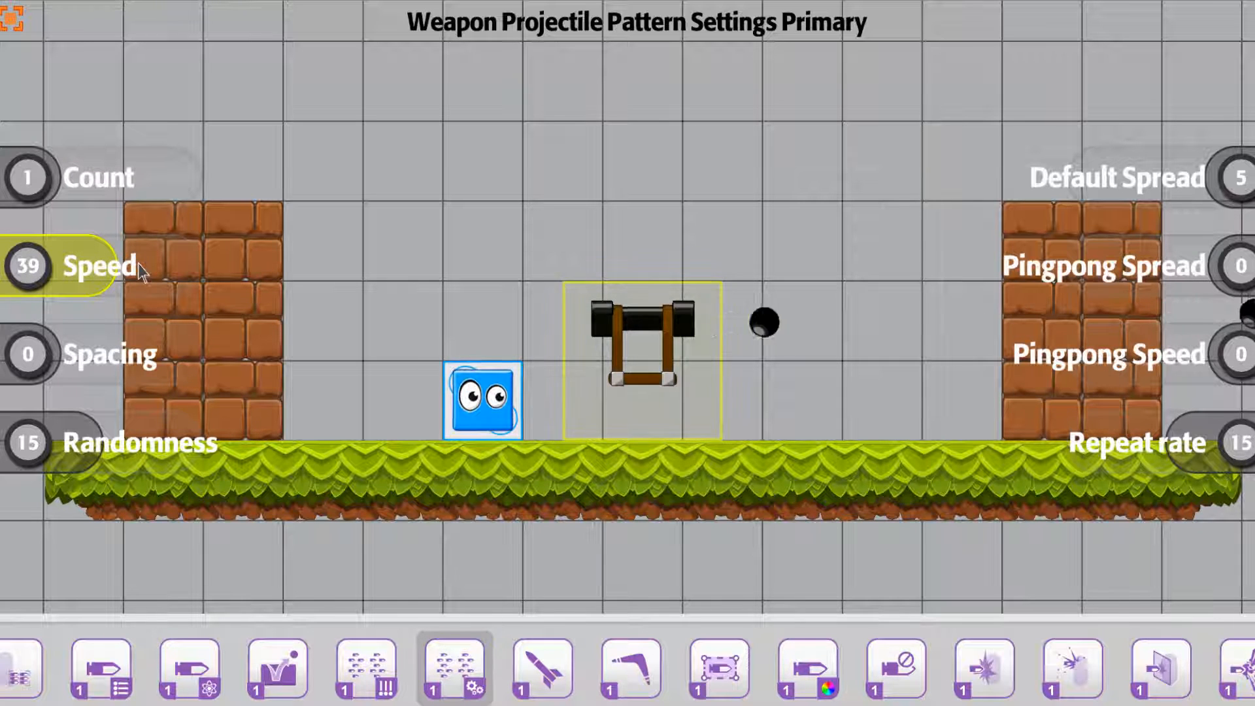
key(Up)
key(Right)
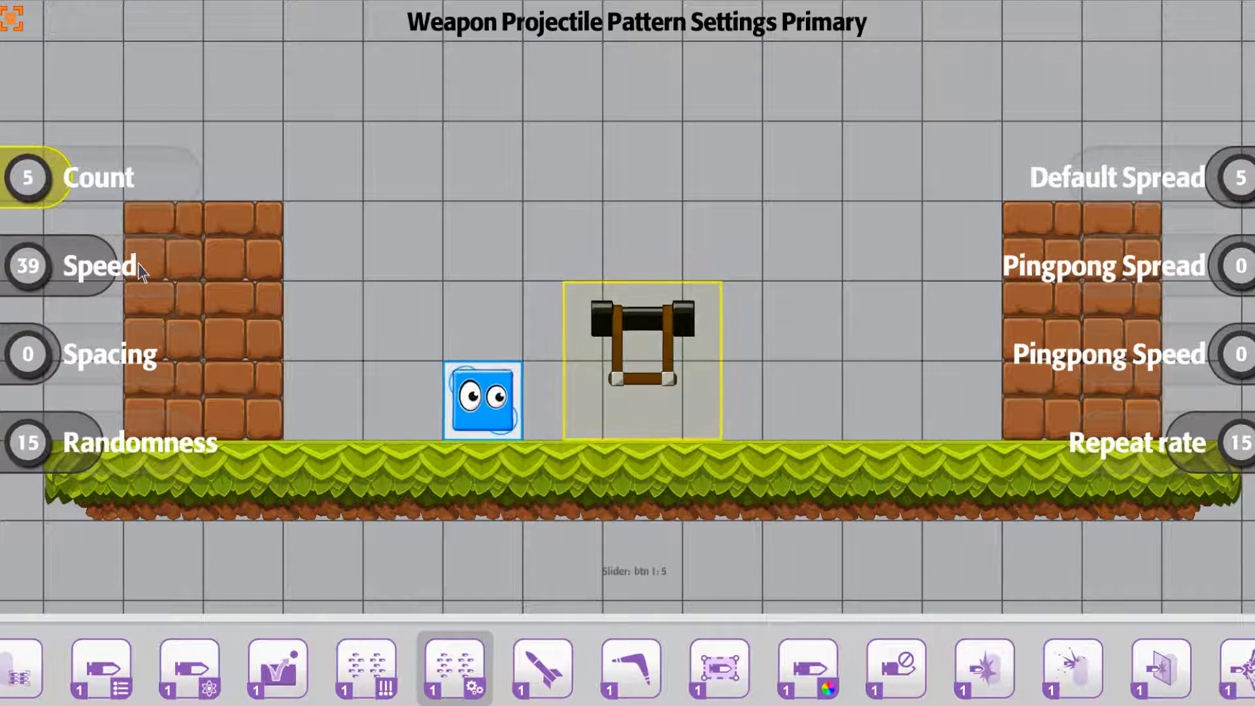
Try a projectile spacing of 10, and reduce the spacing to 4
click(142, 361)
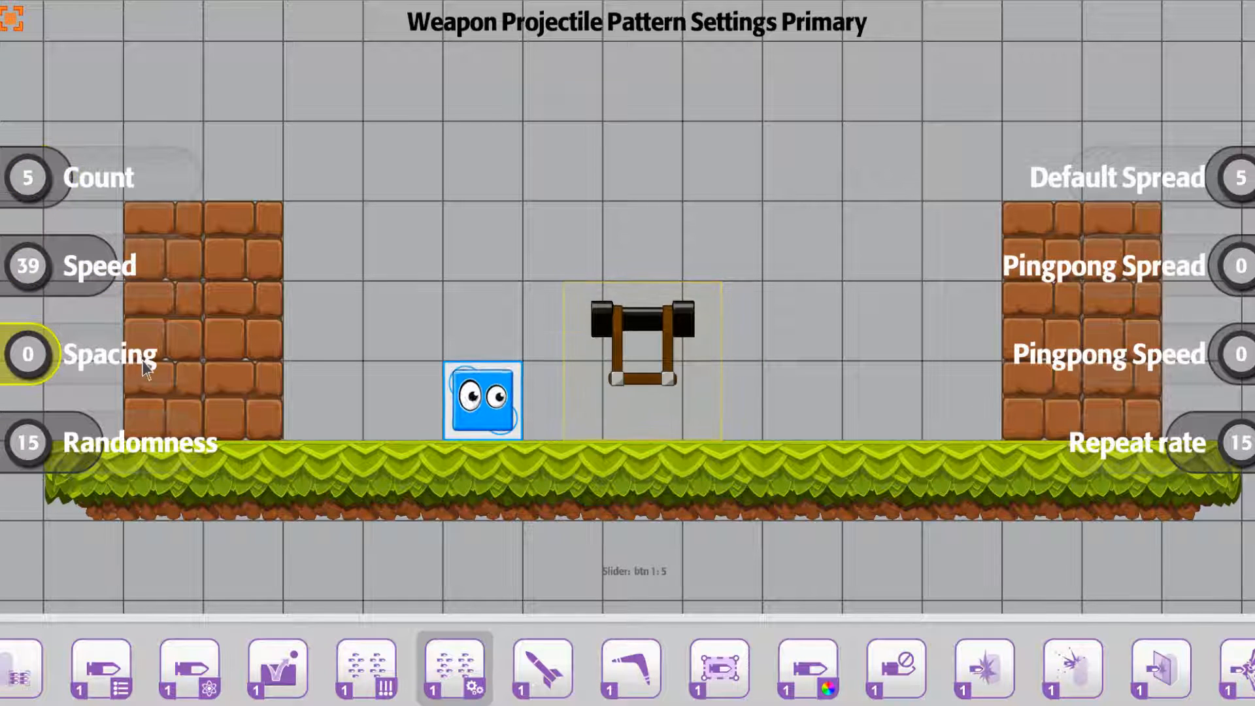
key(Right)
key(Right)
key(Right)
key(Right)
key(Right)
key(Right)
key(Right)
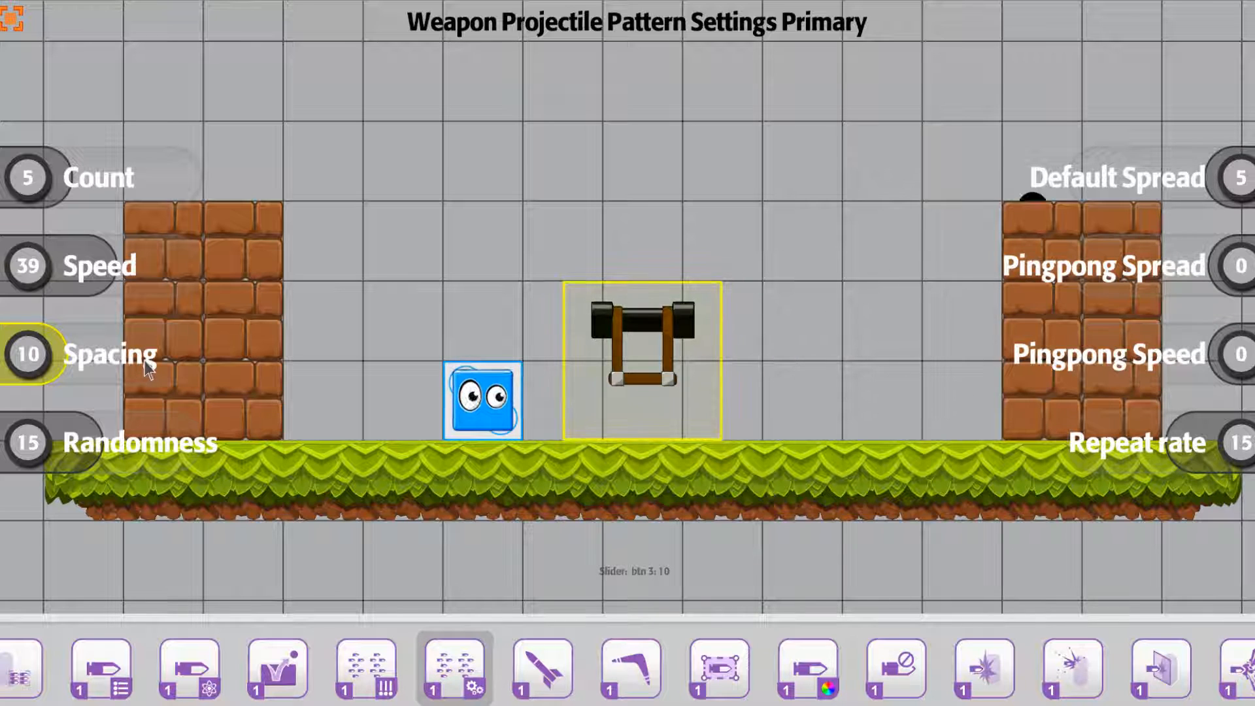
key(Left)
key(Left)
key(Left)
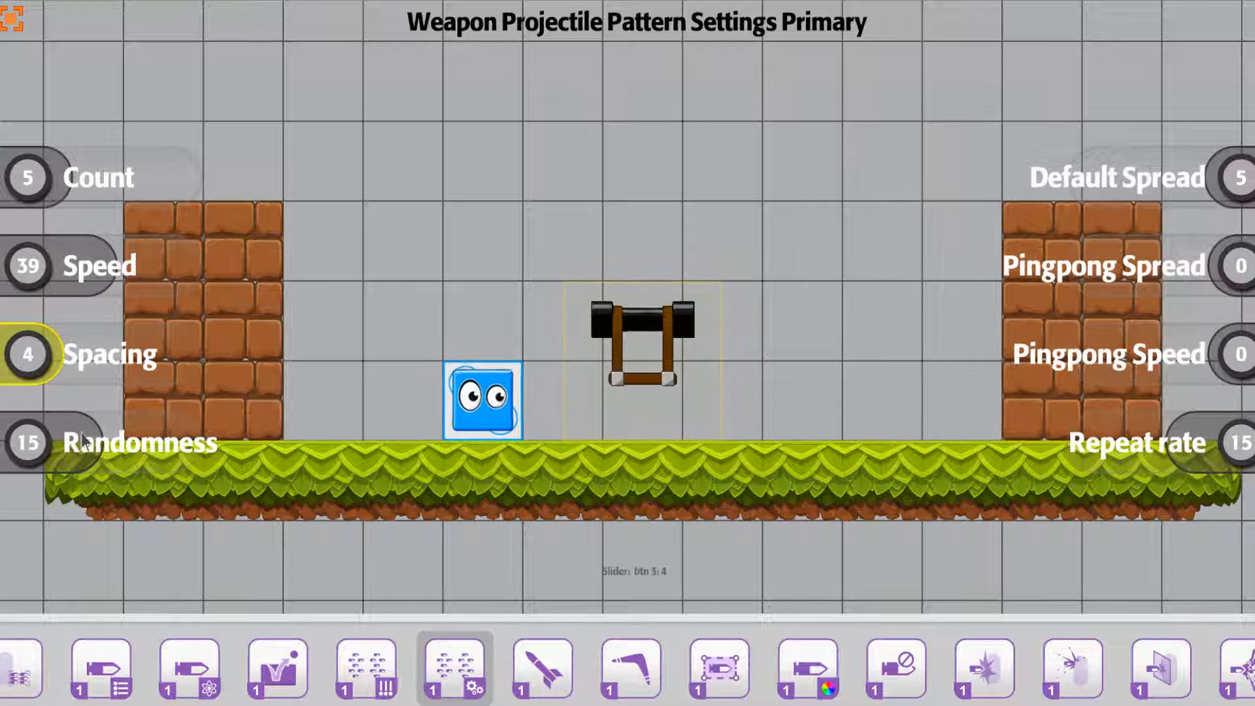
Try projectile randomness values of 27 and 37, and settle on 10
drag(81, 430, 54, 441)
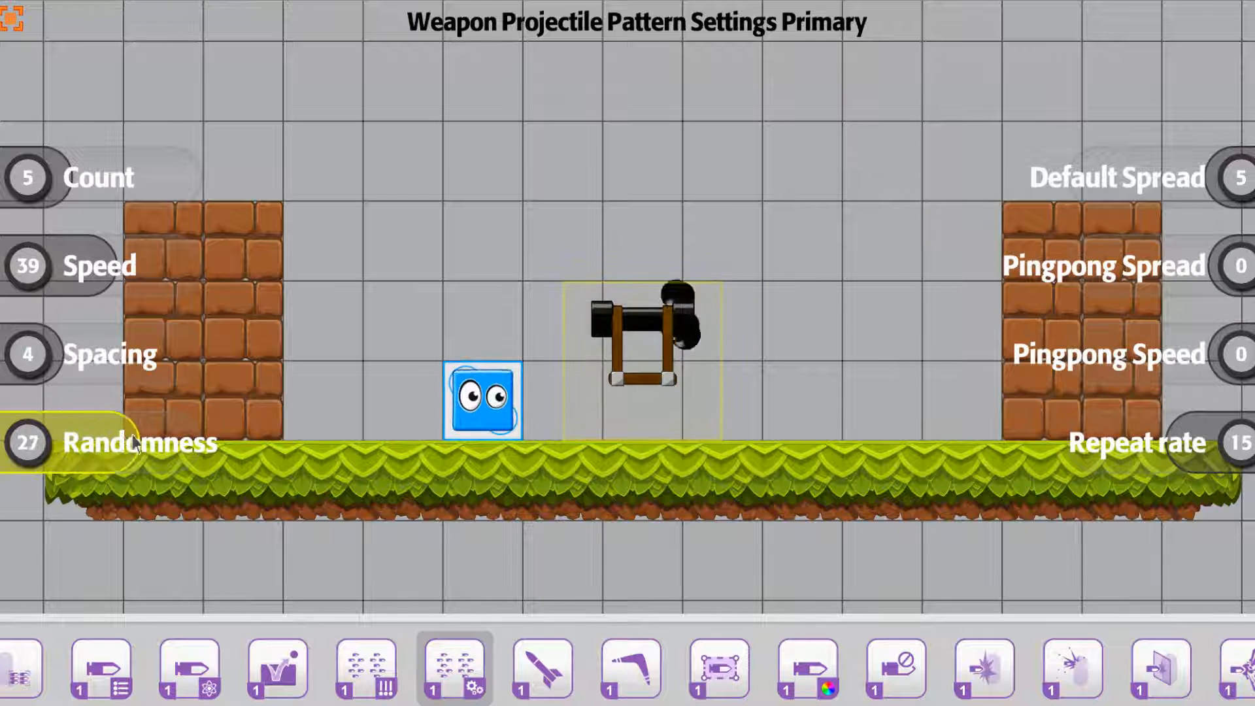
drag(132, 434, 145, 434)
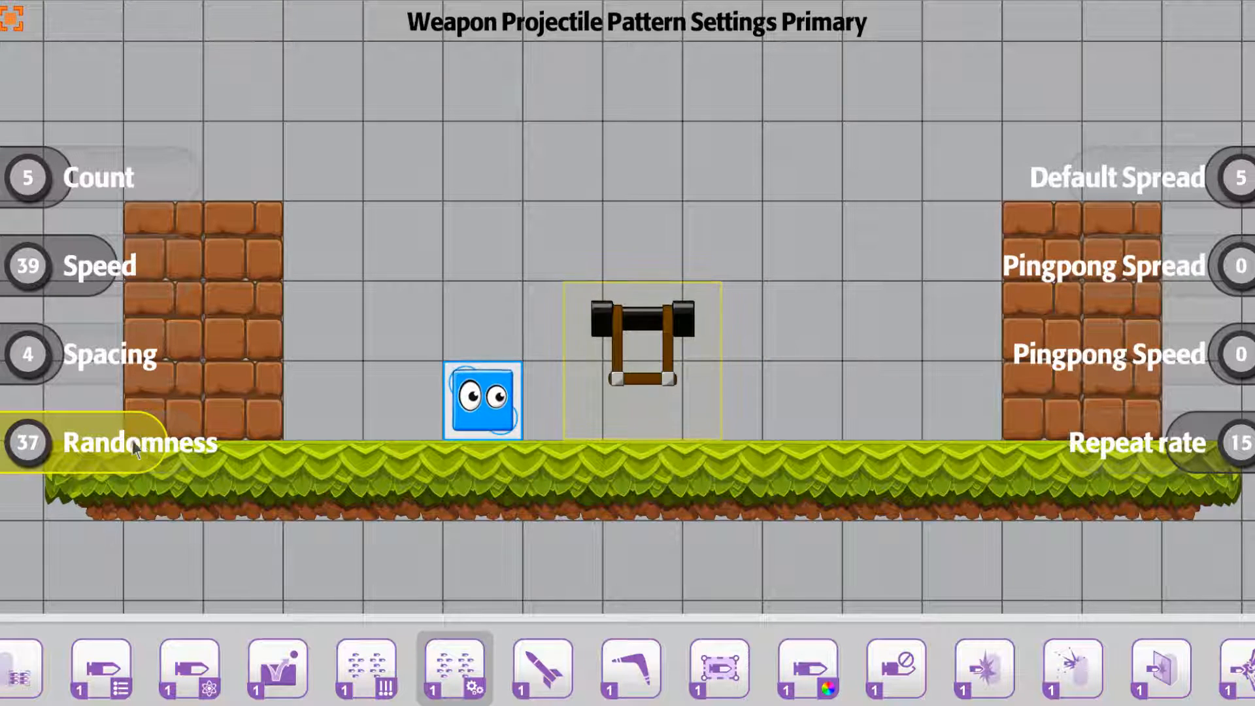
drag(132, 441, 54, 441)
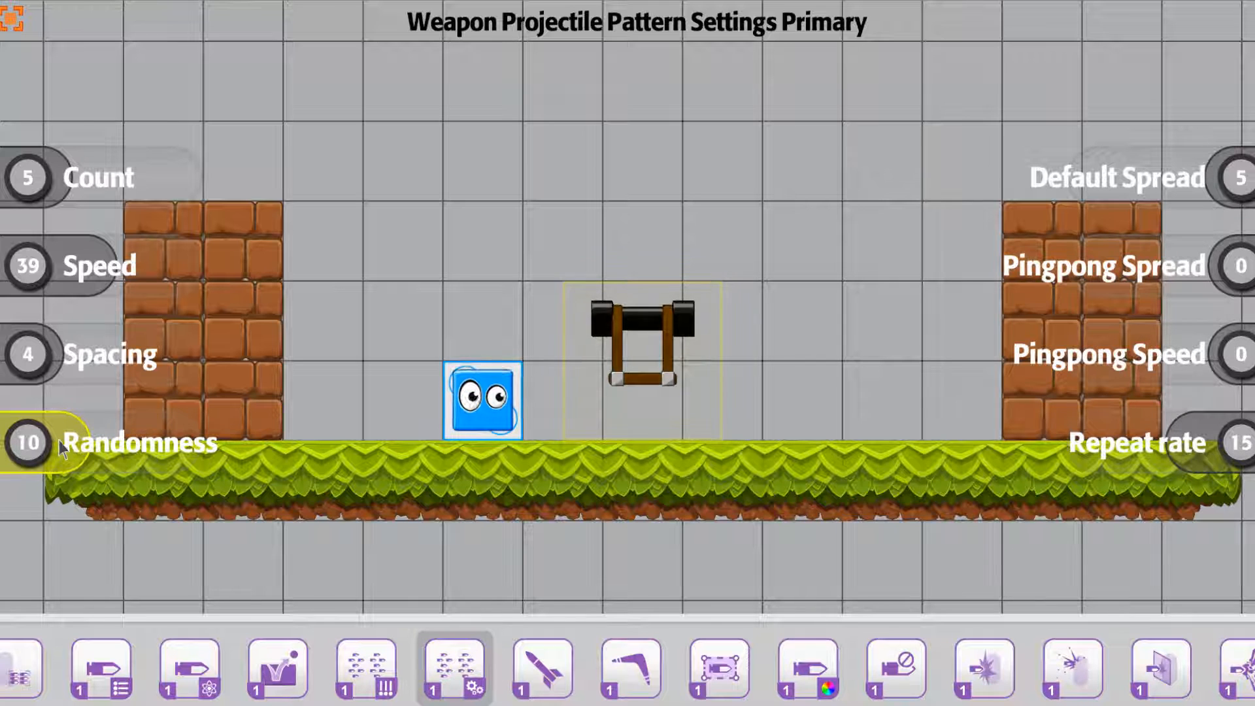
Set the projectile speed to 12, try a count of 1, and raise the count to 14
drag(101, 265, 64, 268)
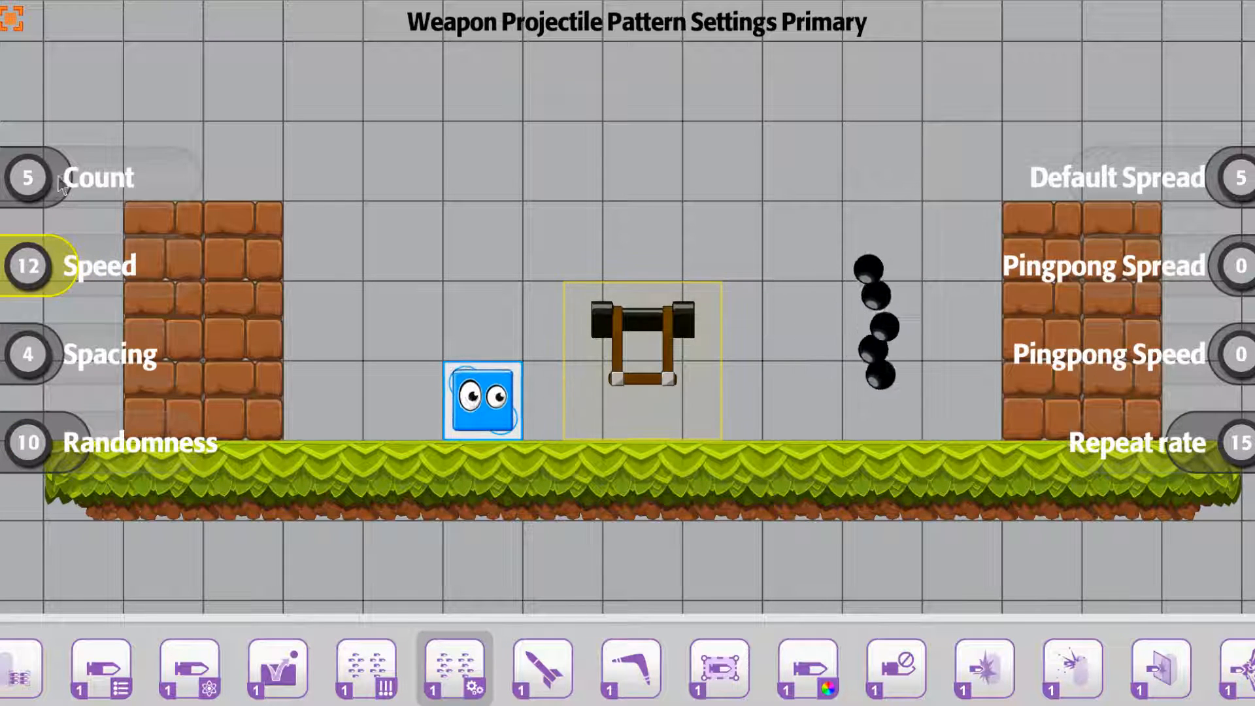
drag(56, 178, 46, 183)
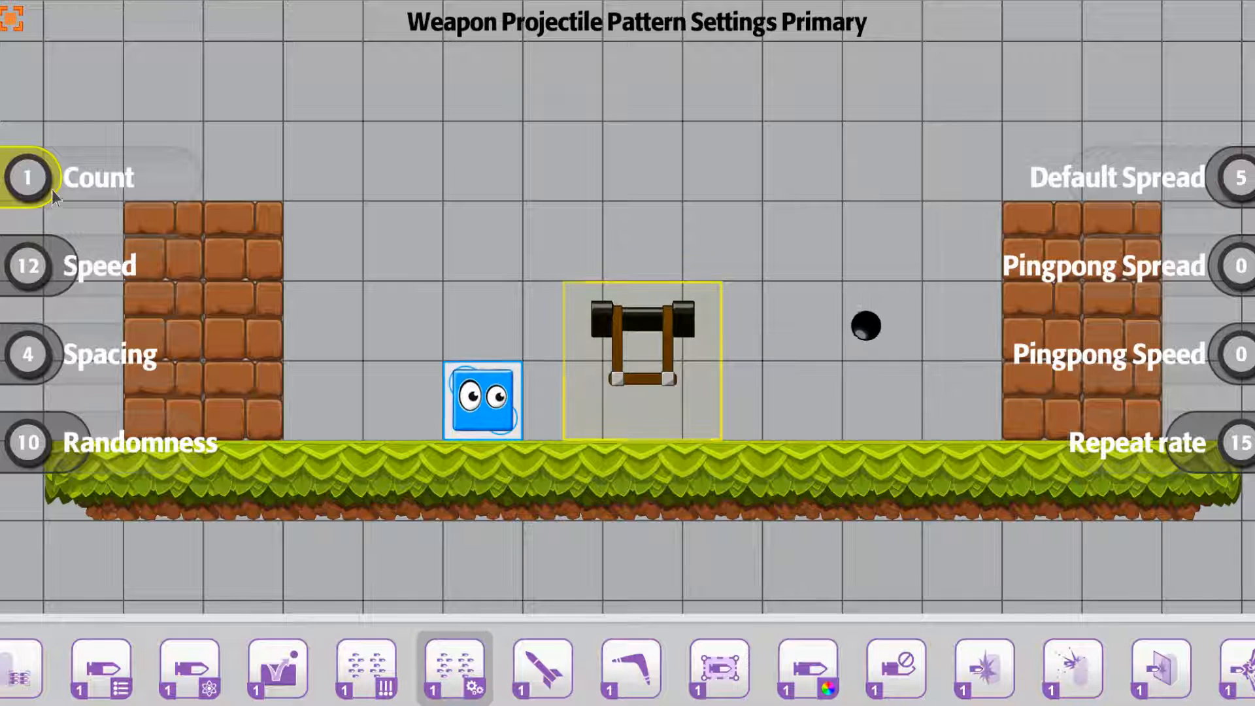
drag(53, 196, 265, 193)
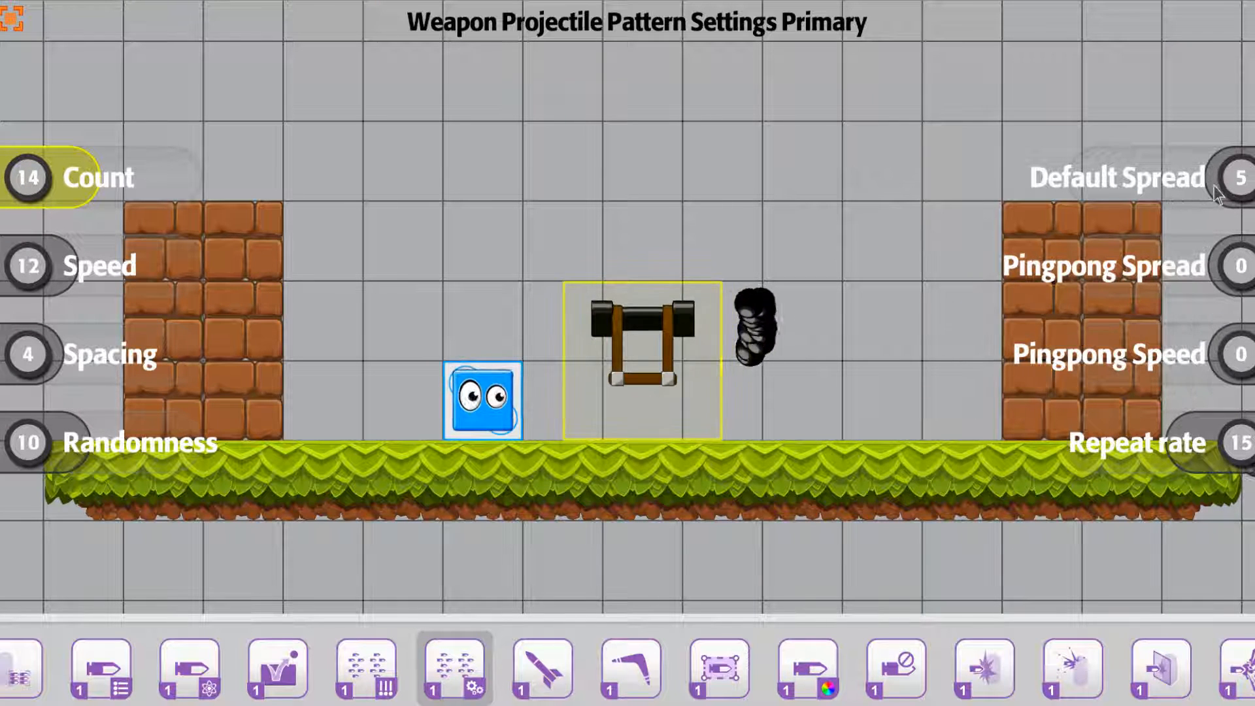
Set the default spread to 10, the pingpong spread to 156 and the pingpong speed to 43
drag(1214, 185, 1211, 189)
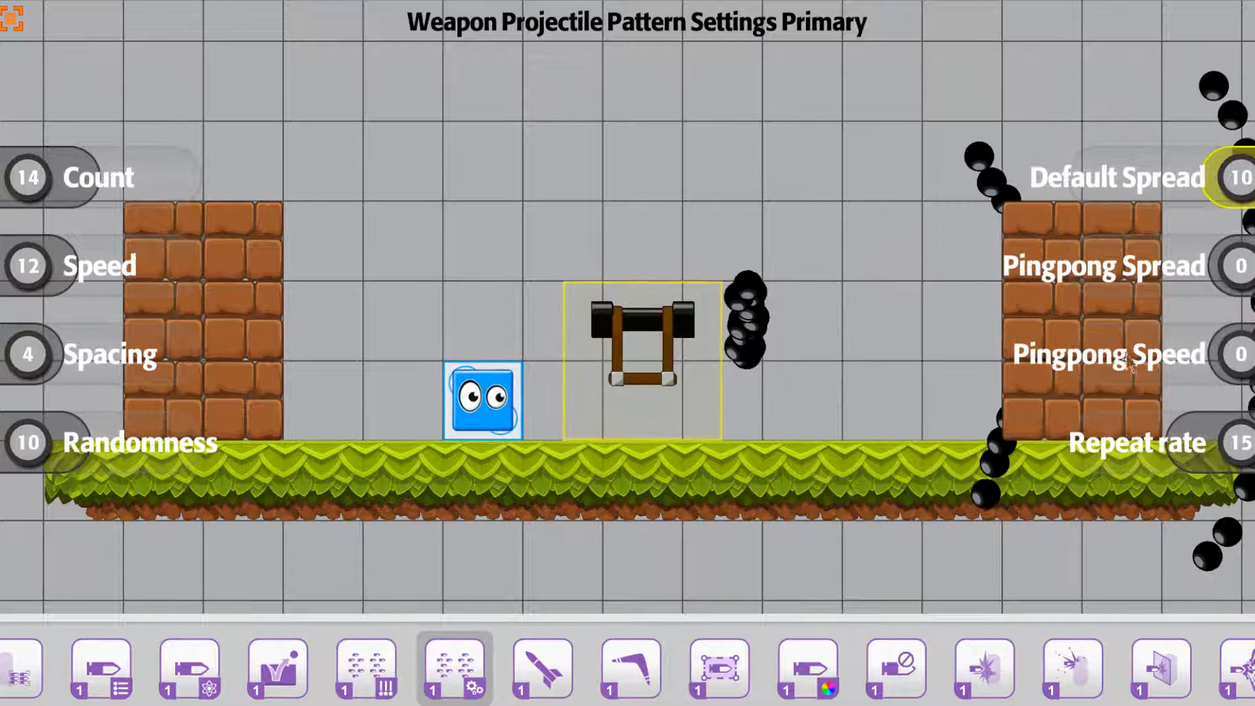
drag(1211, 271, 1157, 281)
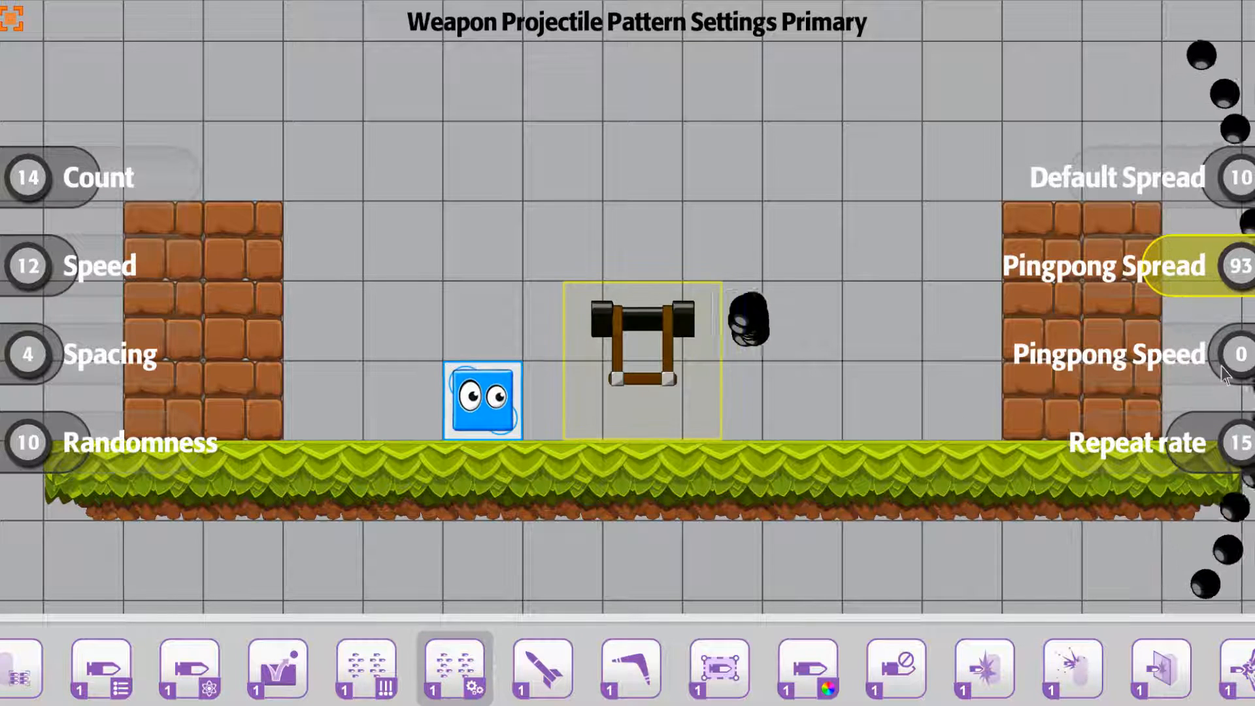
drag(1225, 374, 1151, 293)
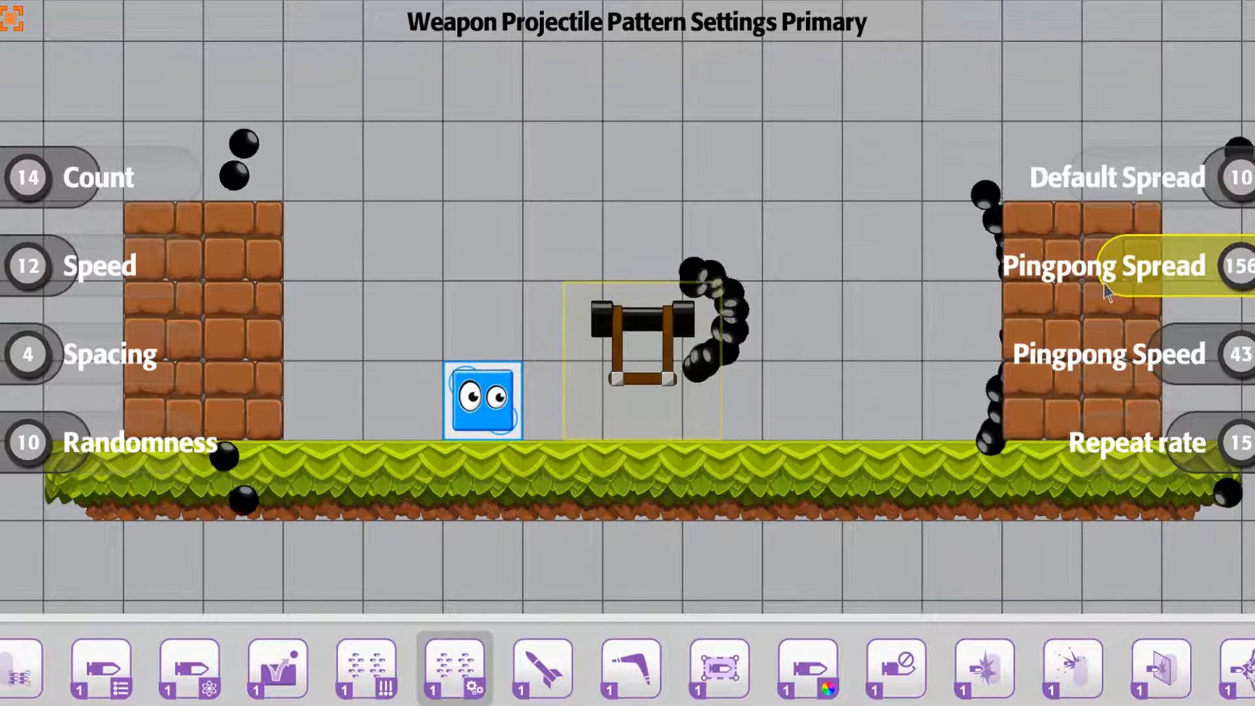
Try a pingpong spread of 200 for the primary projectile pattern, and reduce it to 0
drag(1103, 284, 1063, 289)
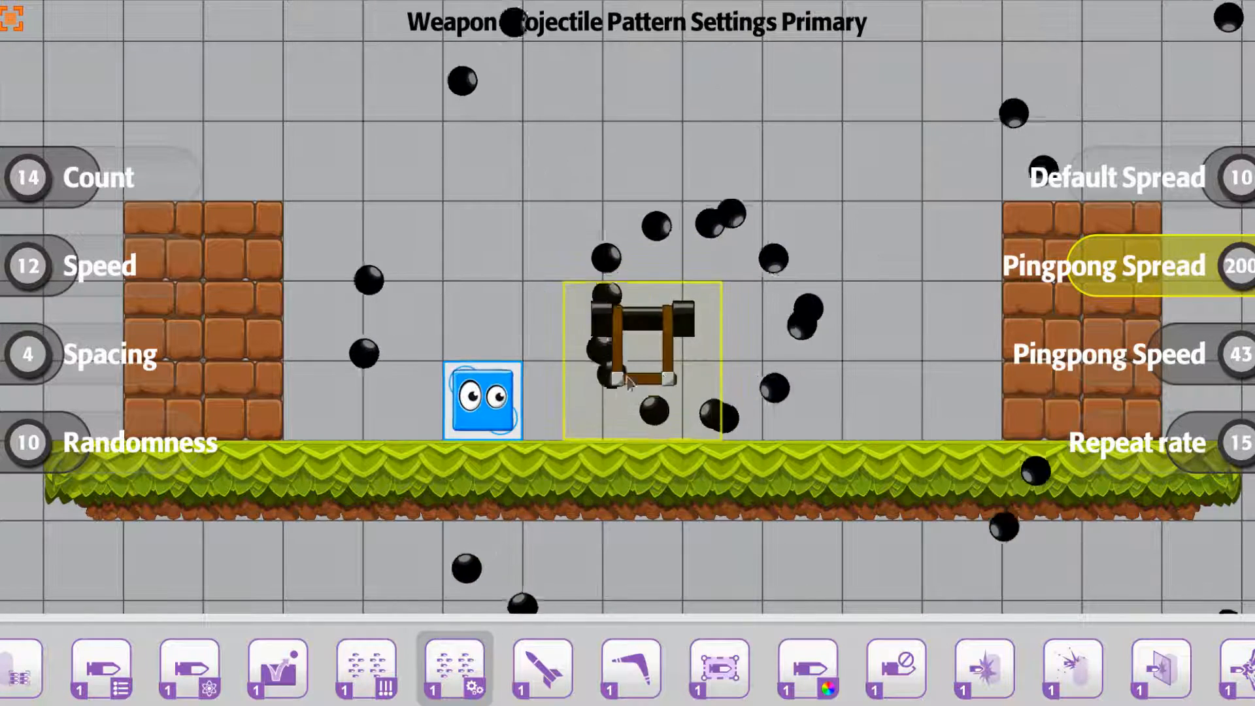
drag(1090, 284, 1235, 296)
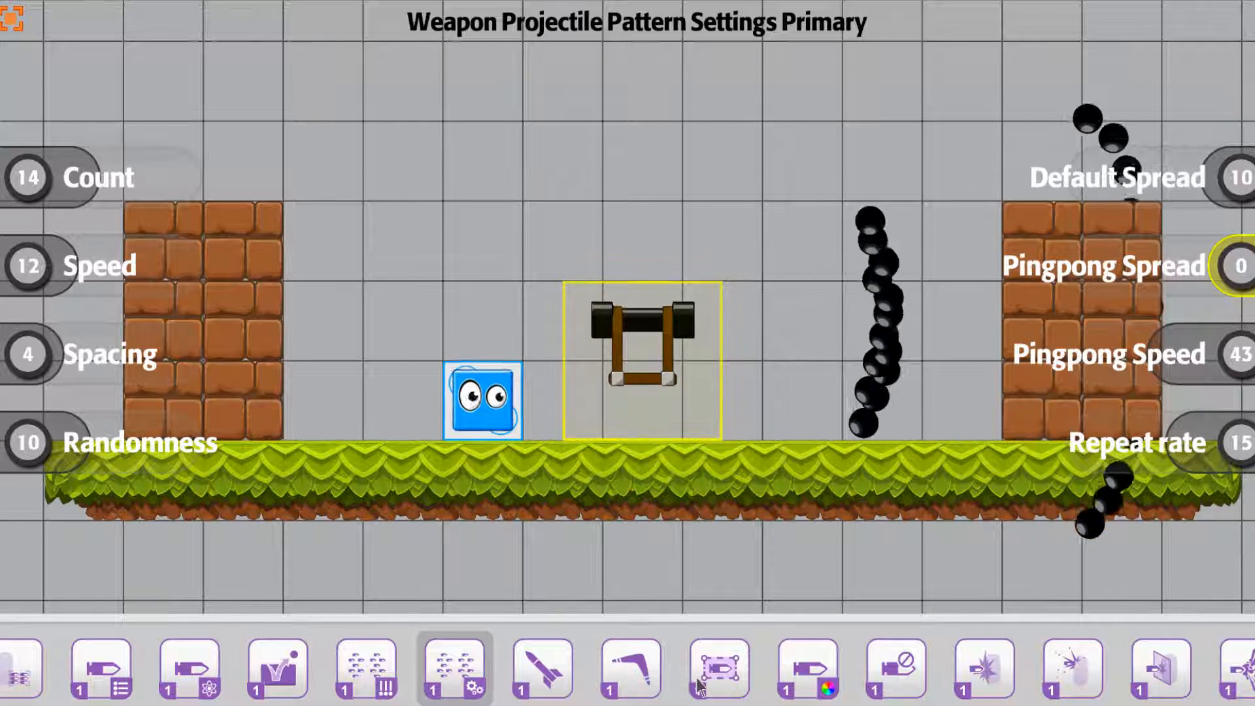
Open the primary weapon's shell options, toggle the shell off and on again, and leave its offset at 5
scroll(698, 686, down, 5)
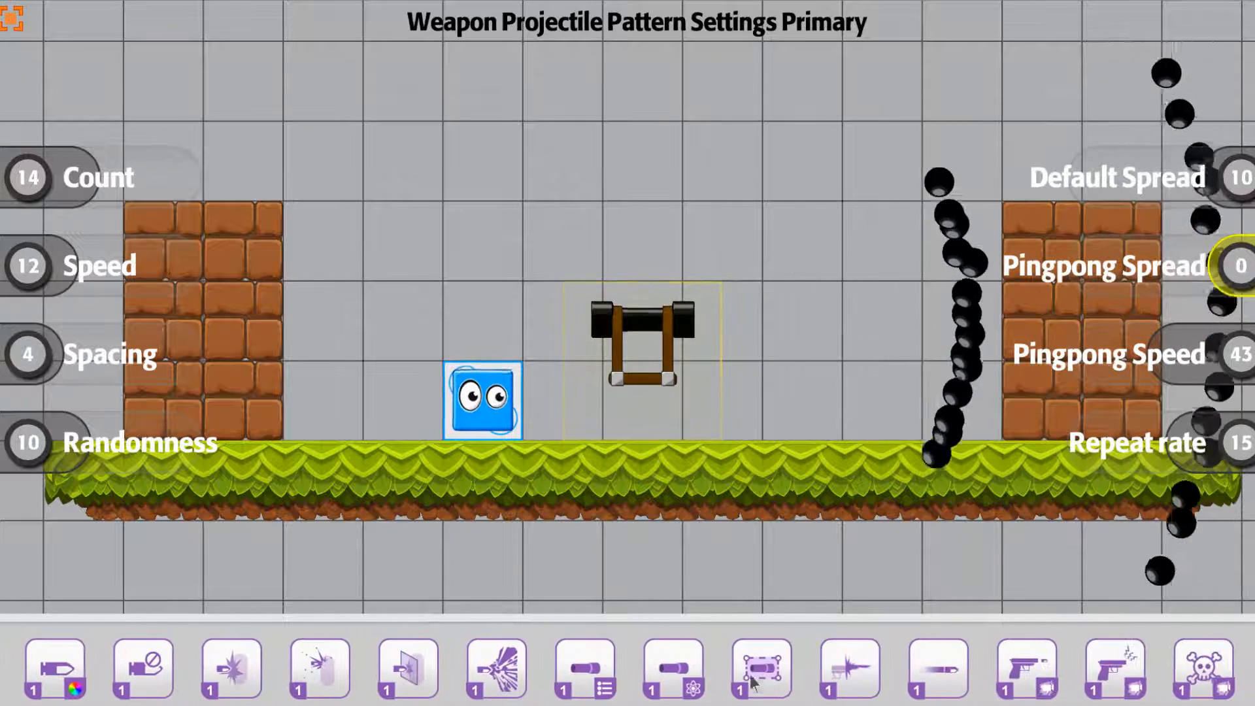
scroll(738, 682, down, 1)
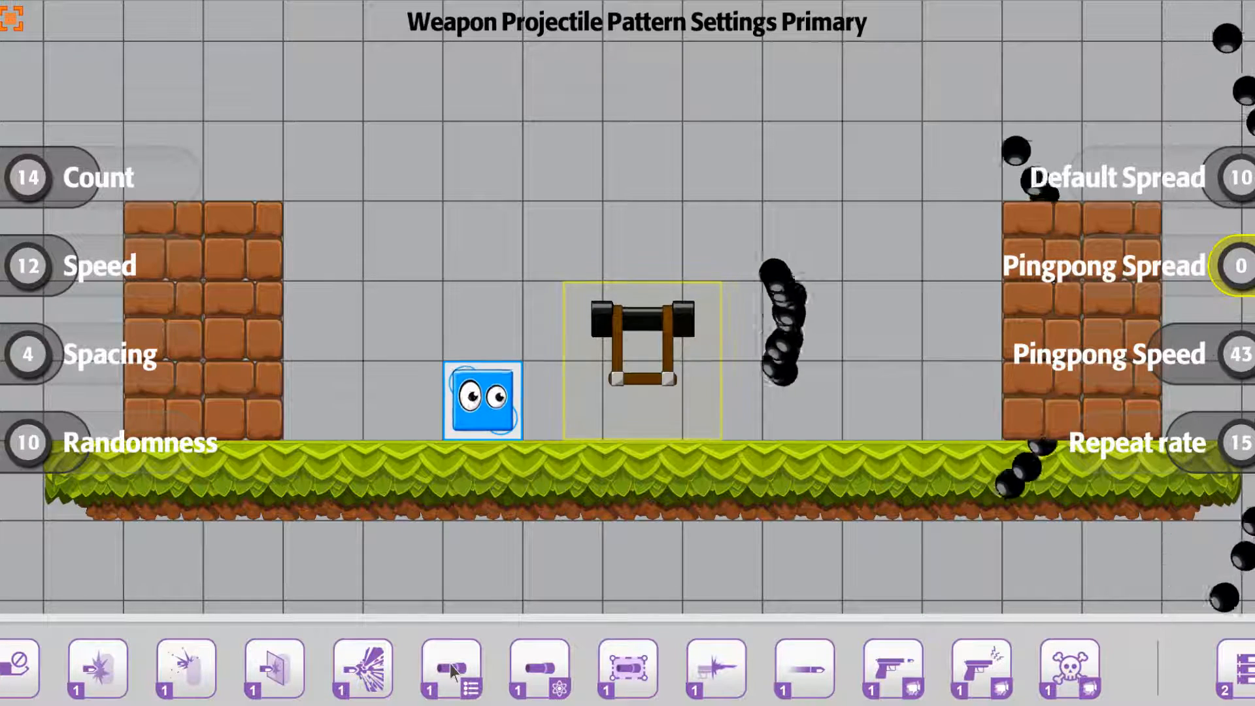
click(449, 666)
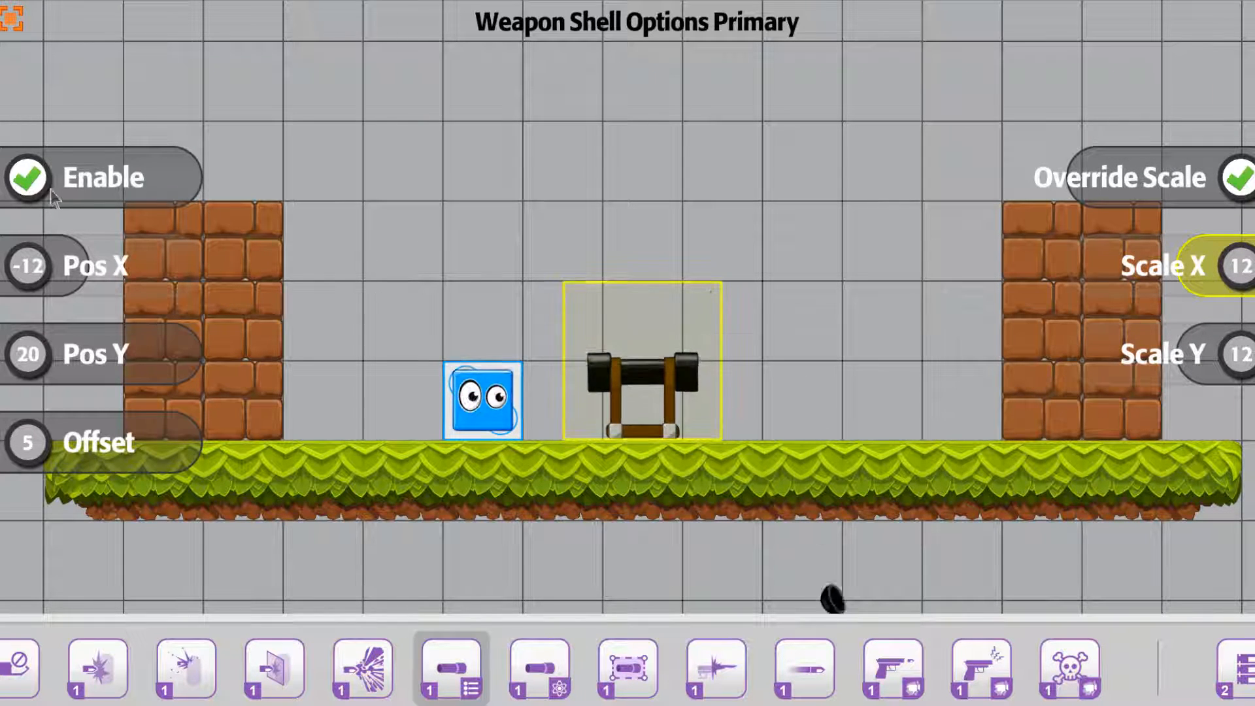
click(26, 178)
click(25, 180)
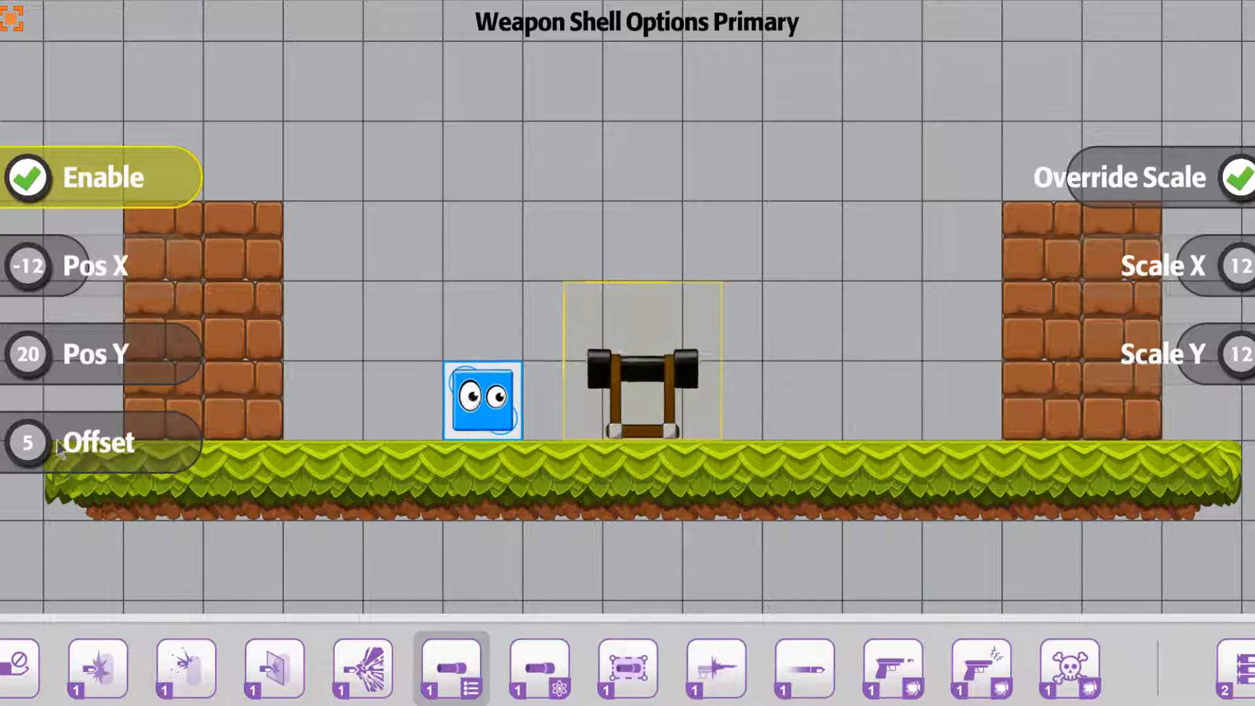
mouse_move(182, 444)
mouse_down()
mouse_move(33, 450)
mouse_move(189, 449)
mouse_up()
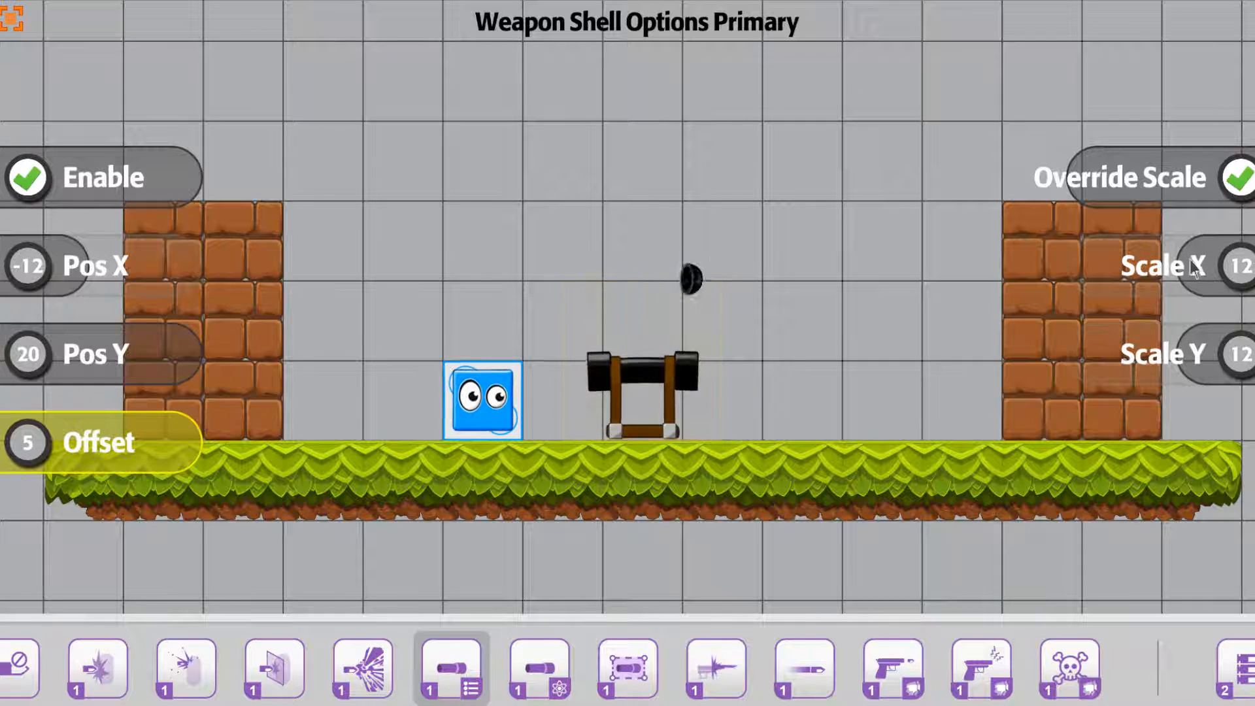
Try shell scales of 38 in X and 34 in Y, and return both to 12
drag(1196, 278, 1178, 290)
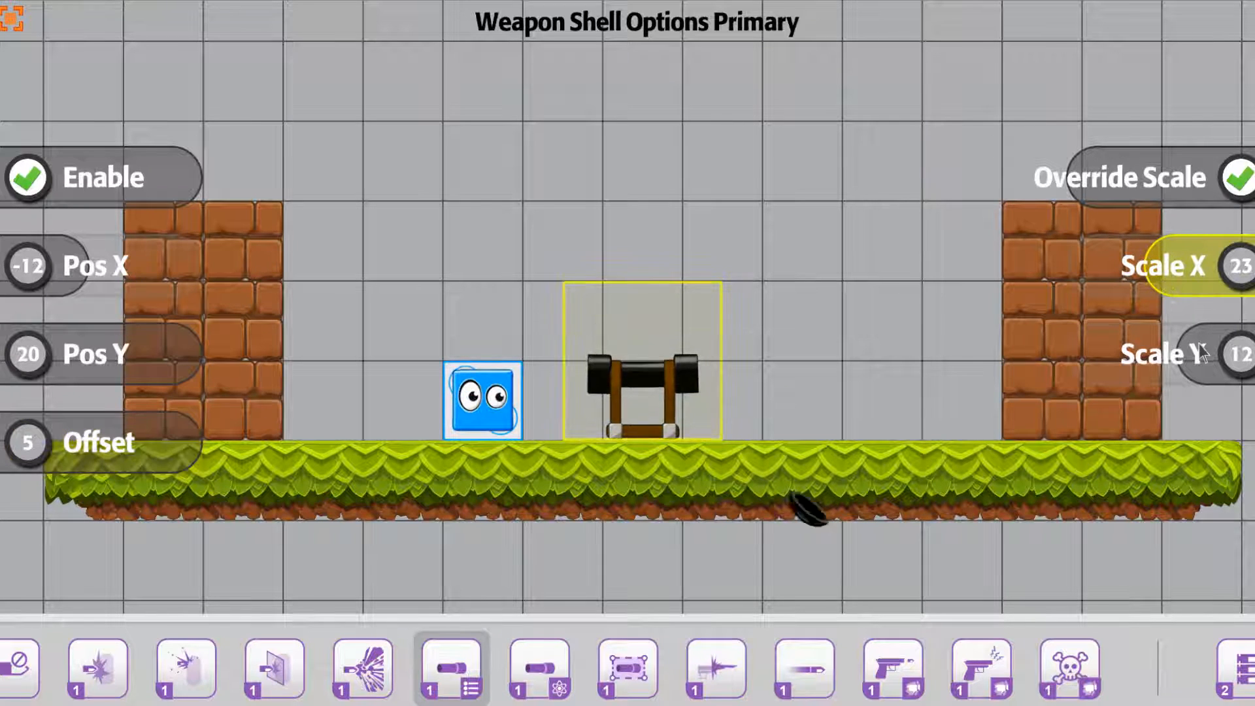
drag(1203, 353, 1149, 362)
drag(1182, 295, 1130, 292)
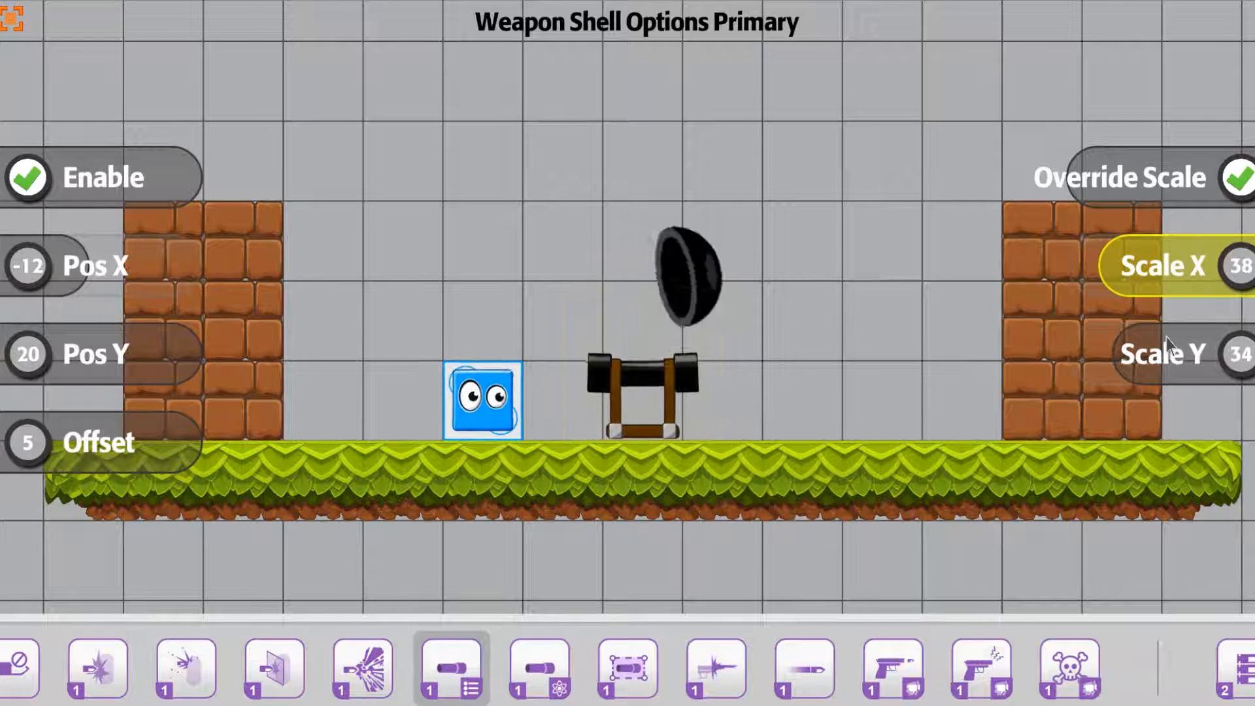
drag(1172, 289, 1228, 291)
drag(1155, 381, 1184, 377)
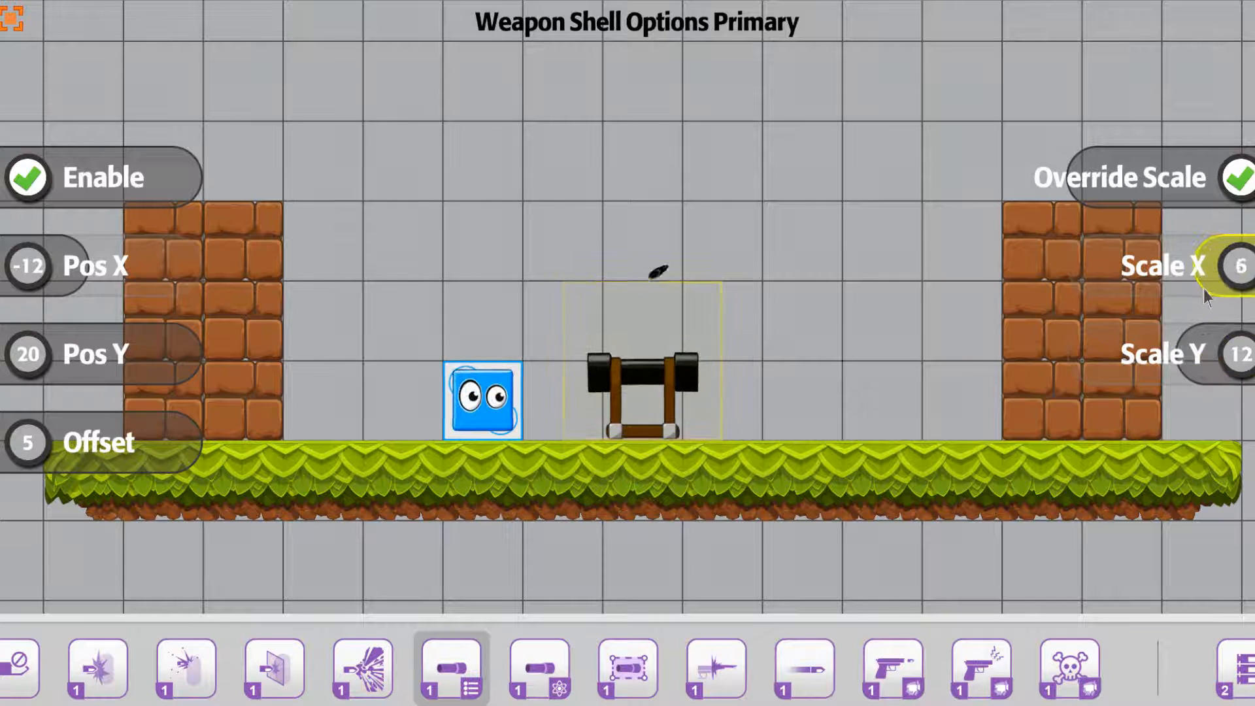
drag(1203, 288, 1190, 292)
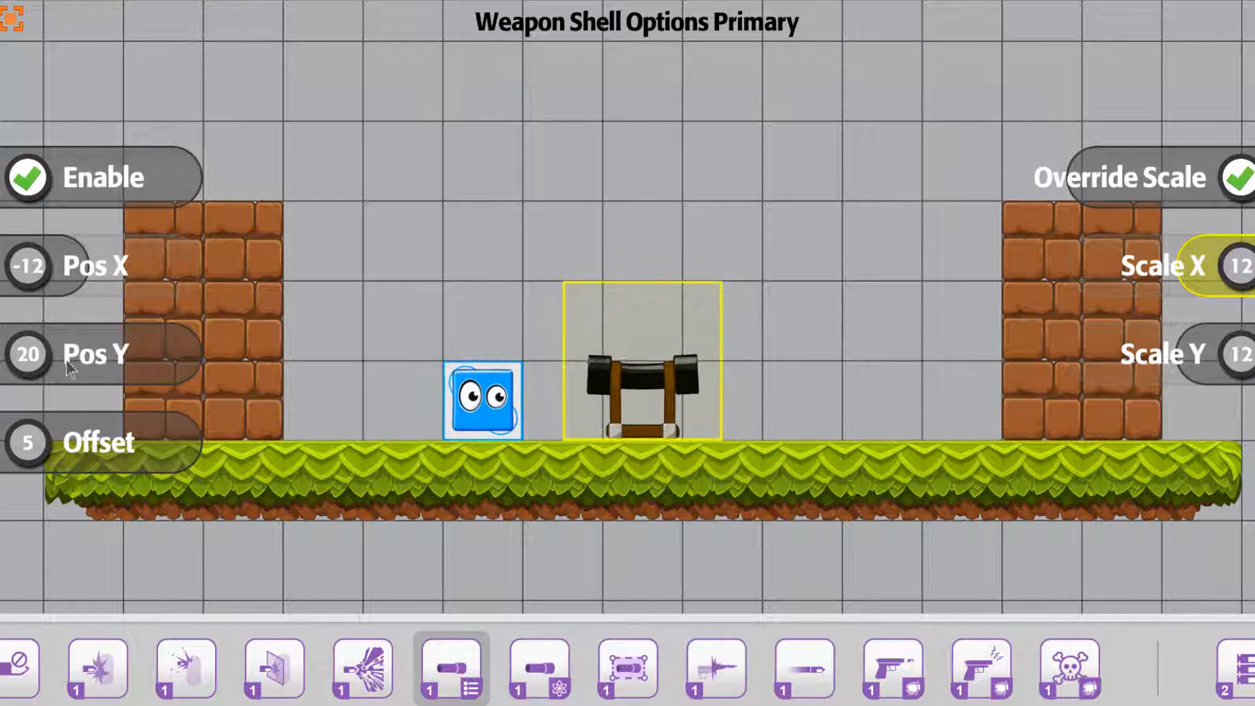
Set the shell's Y position to 14, keeping its X position at -12
mouse_move(182, 366)
mouse_down()
mouse_move(102, 360)
mouse_move(168, 359)
mouse_up()
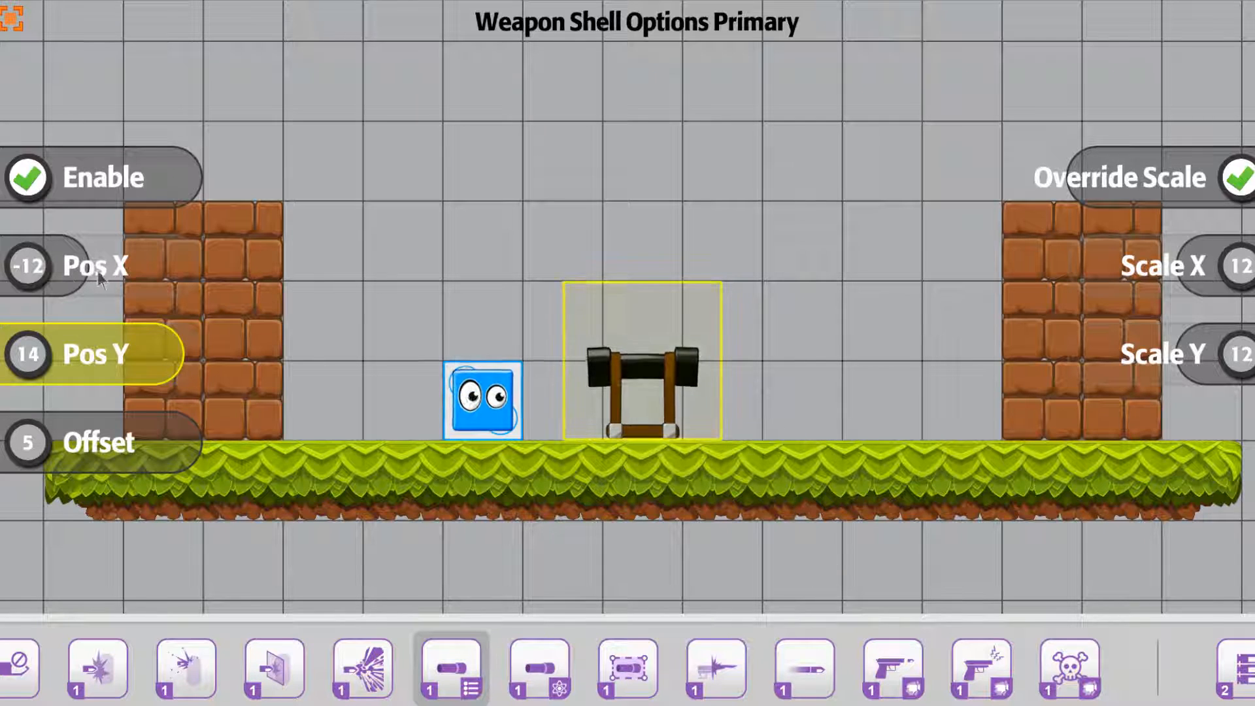
mouse_move(85, 272)
mouse_down()
mouse_move(176, 279)
mouse_move(26, 282)
mouse_move(80, 275)
mouse_up()
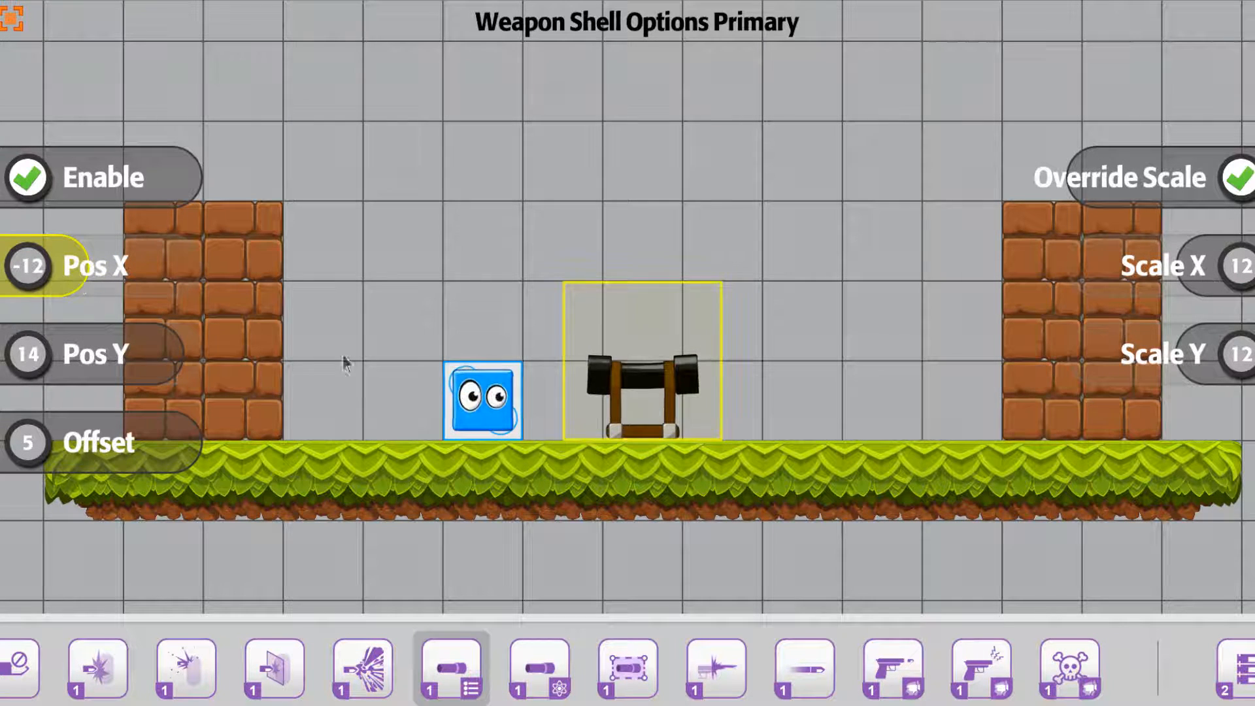
In the primary shell physics, try a Force X of 2, return it to 7, and set Force Y to 8 after trying 20
click(541, 668)
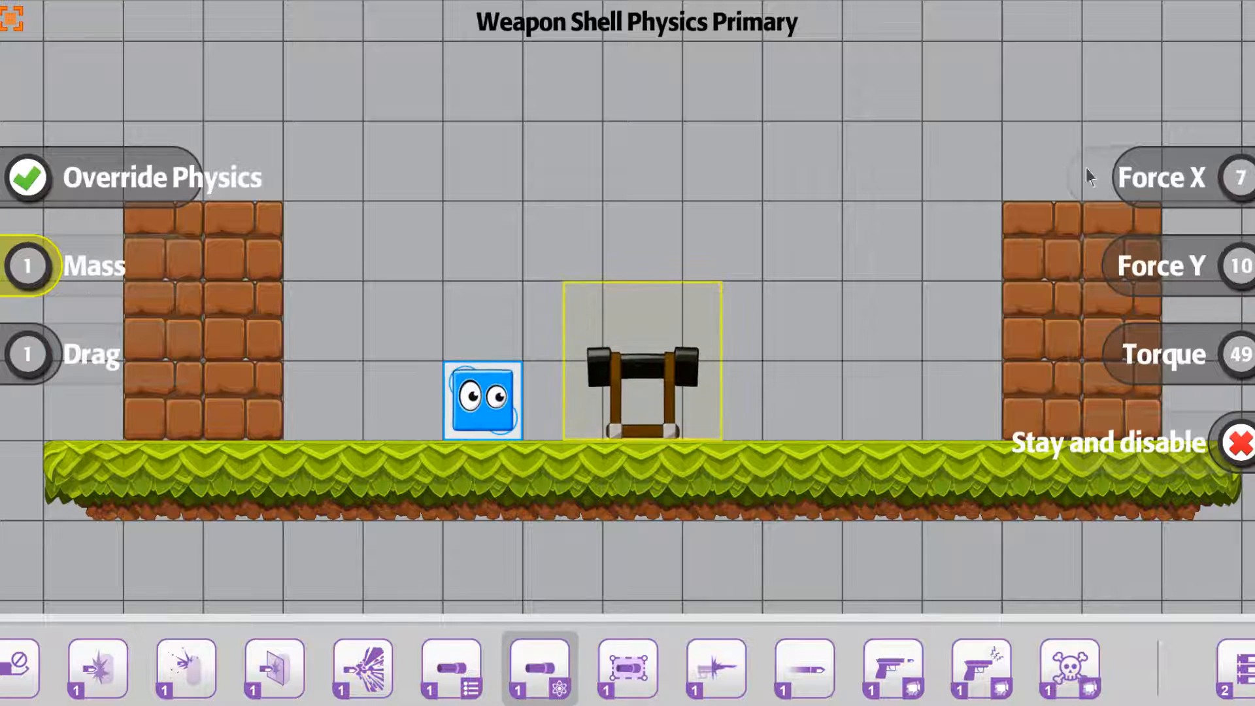
mouse_move(1124, 190)
mouse_down()
mouse_move(1088, 189)
mouse_move(1186, 190)
mouse_move(1137, 193)
mouse_up()
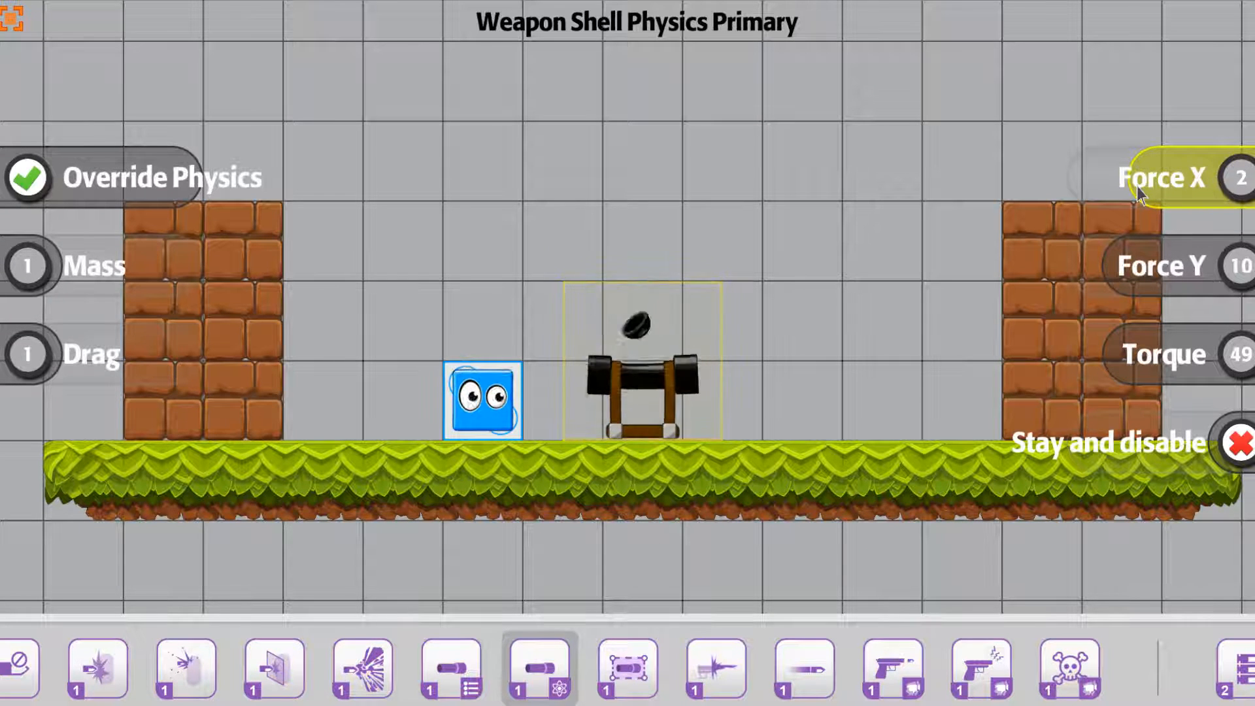
drag(1138, 193, 1122, 196)
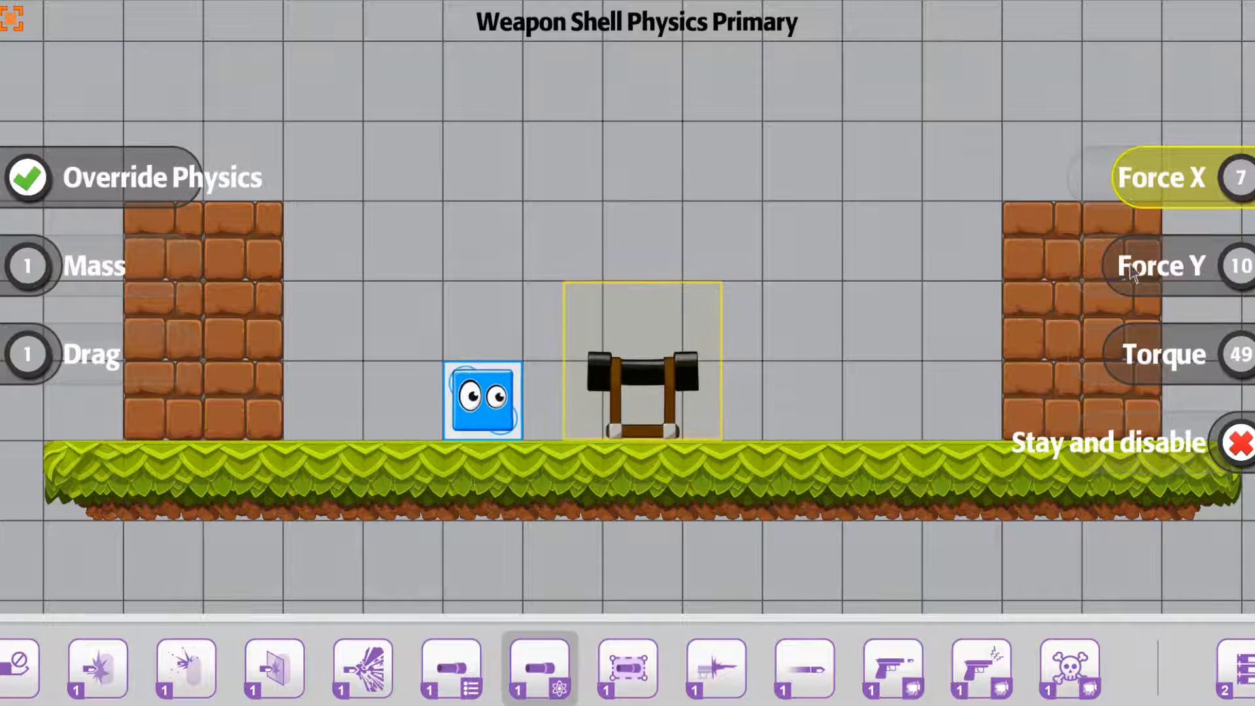
drag(1124, 283, 1223, 296)
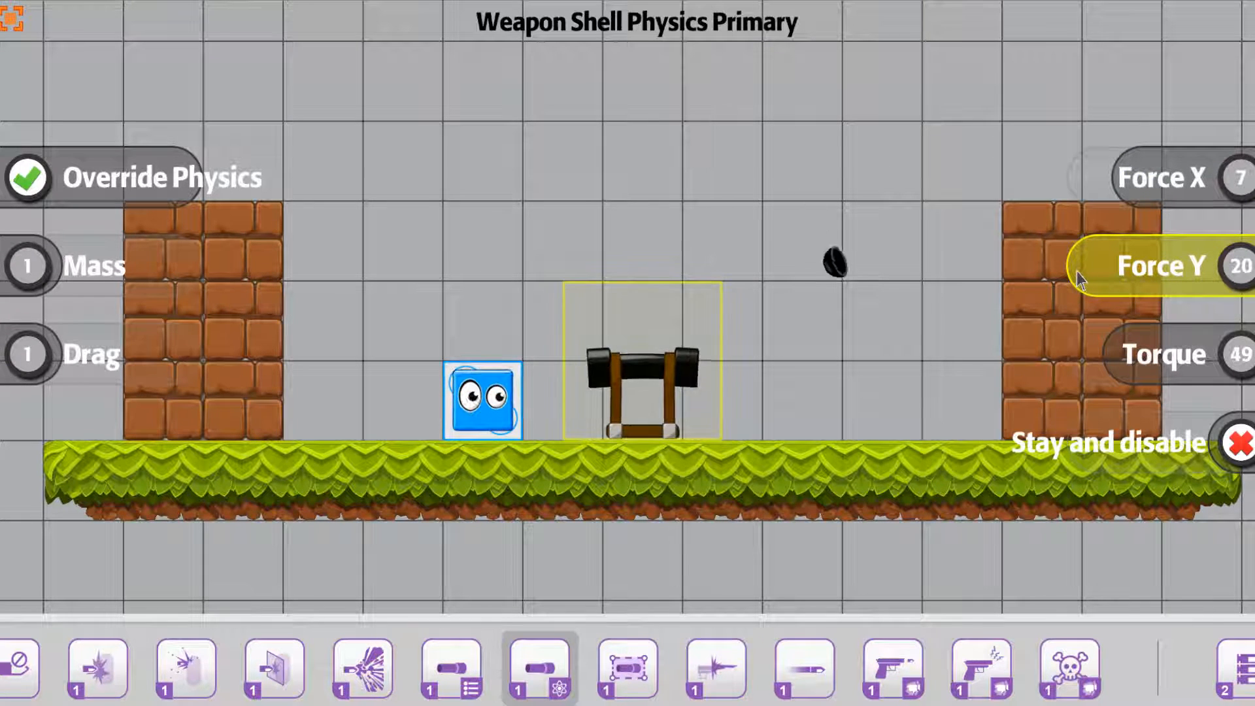
drag(1097, 274, 1122, 275)
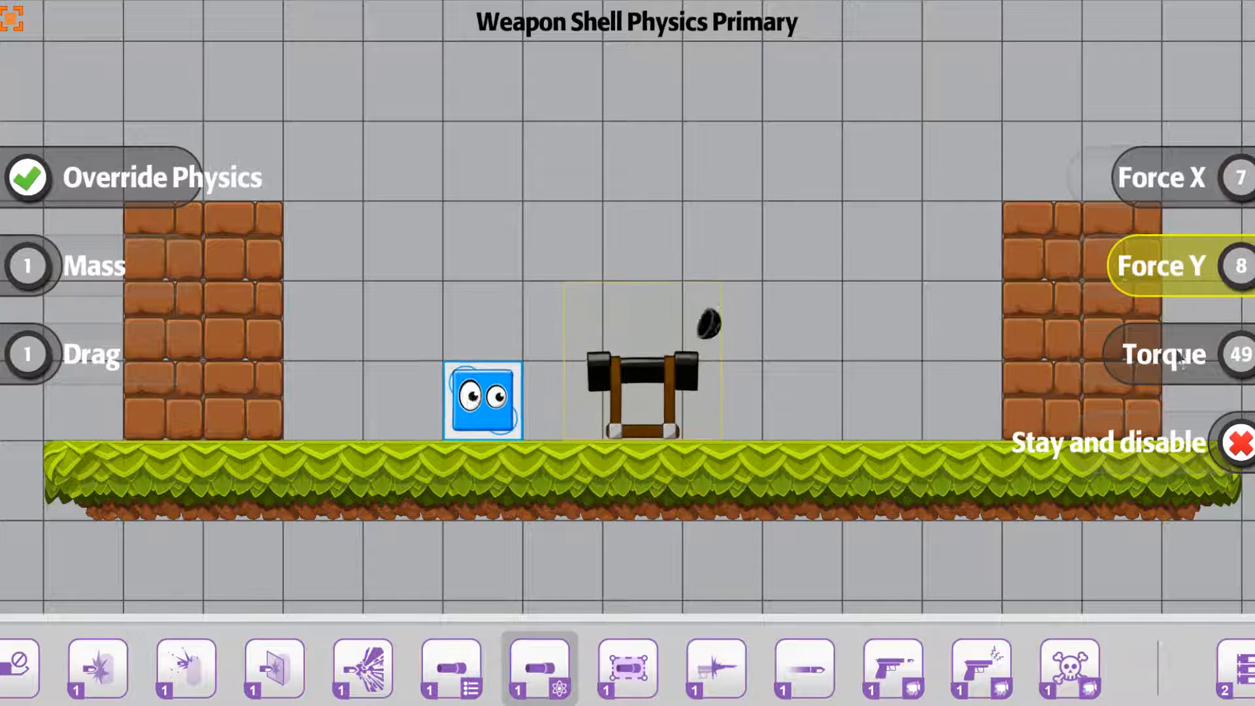
Set the shell's torque to 41, and toggle Stay and disable on and off again
mouse_move(1119, 367)
mouse_down()
mouse_move(1233, 378)
mouse_move(1080, 368)
mouse_move(1130, 369)
mouse_up()
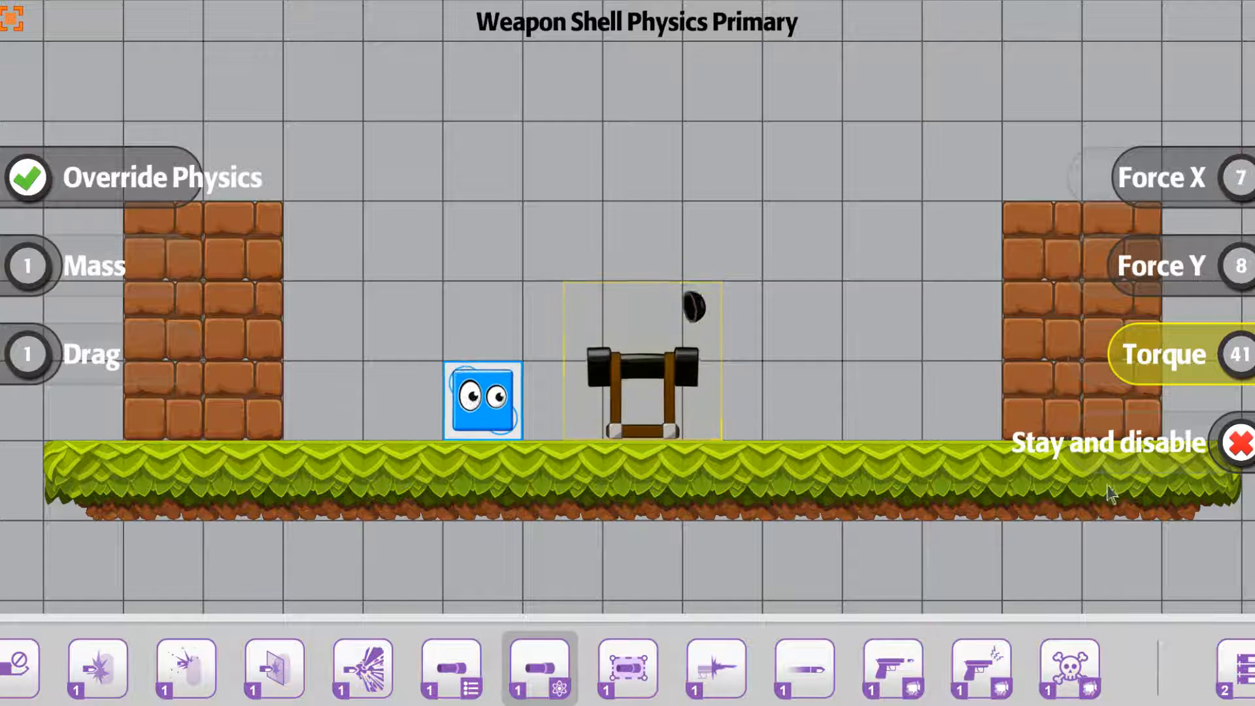
click(1060, 451)
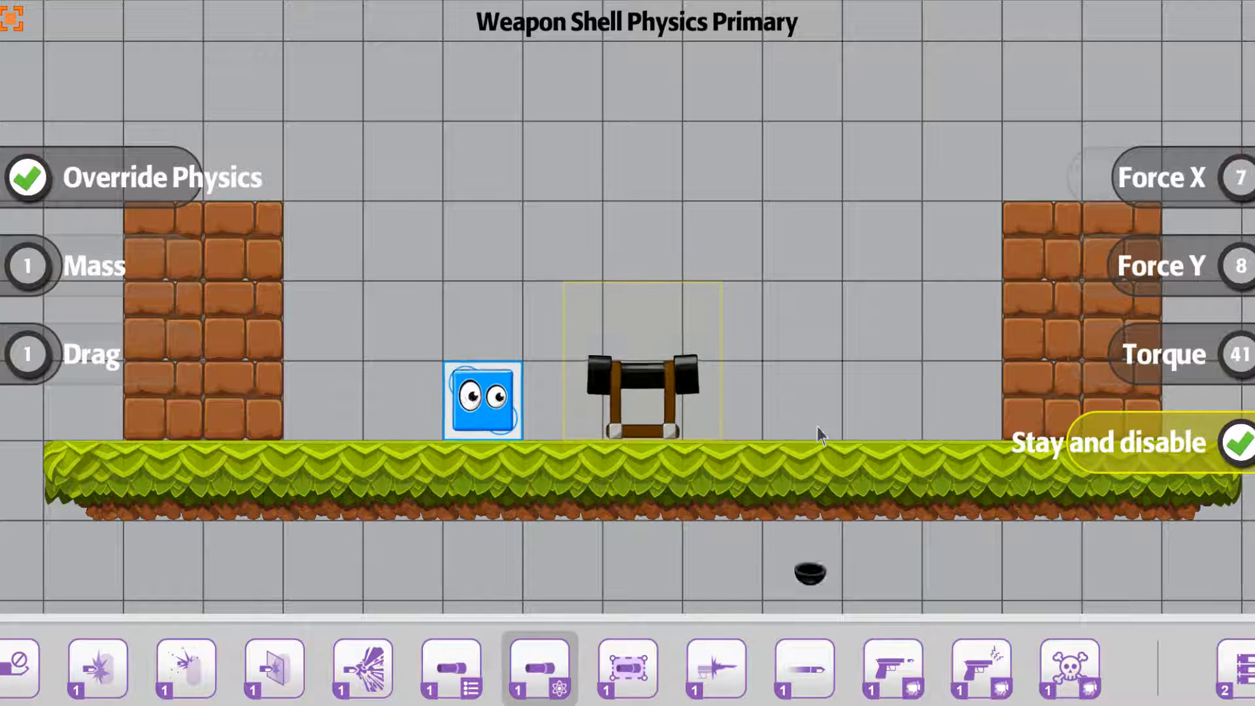
click(1241, 446)
Enable the primary shell collider and set its L/R and U/D scales to 2
click(624, 662)
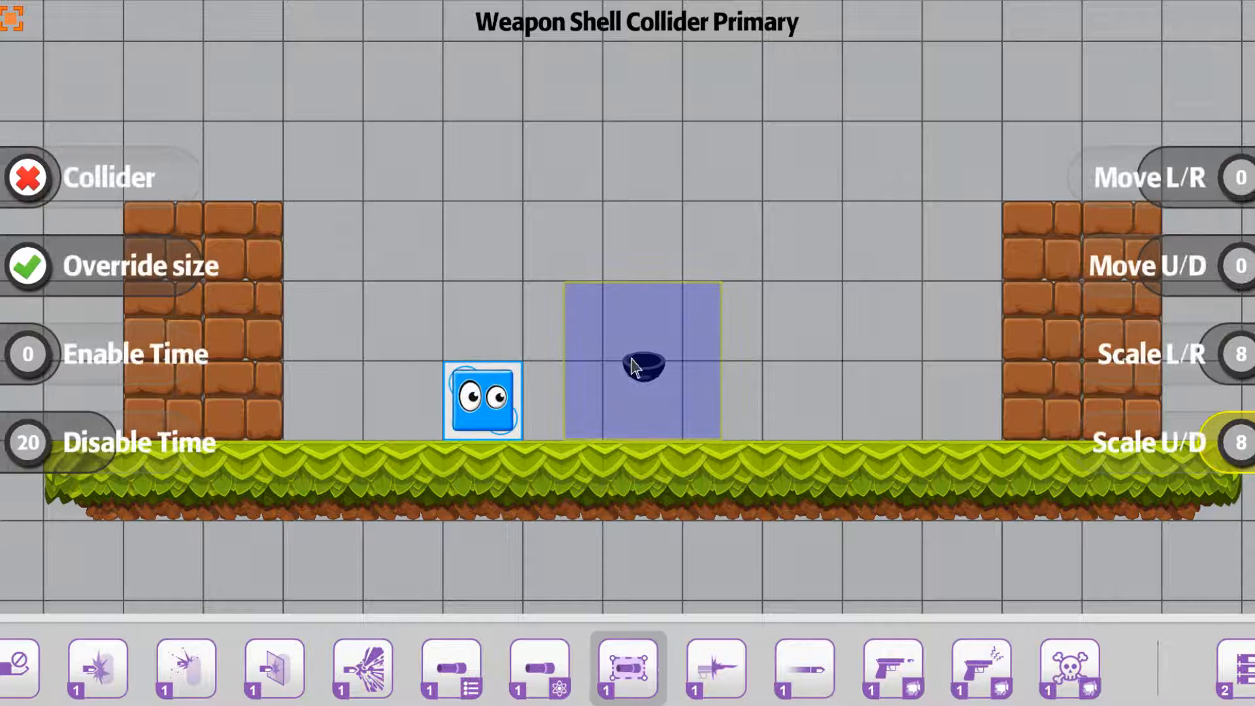
click(39, 176)
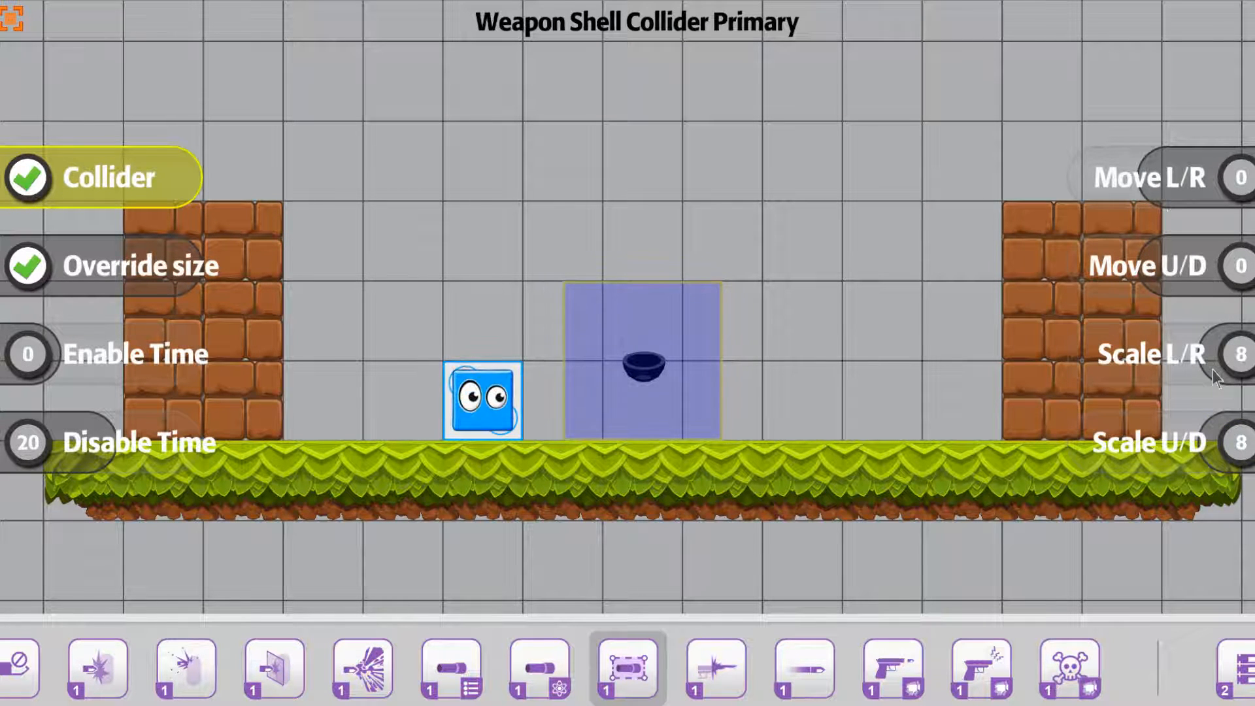
drag(1213, 368, 1217, 364)
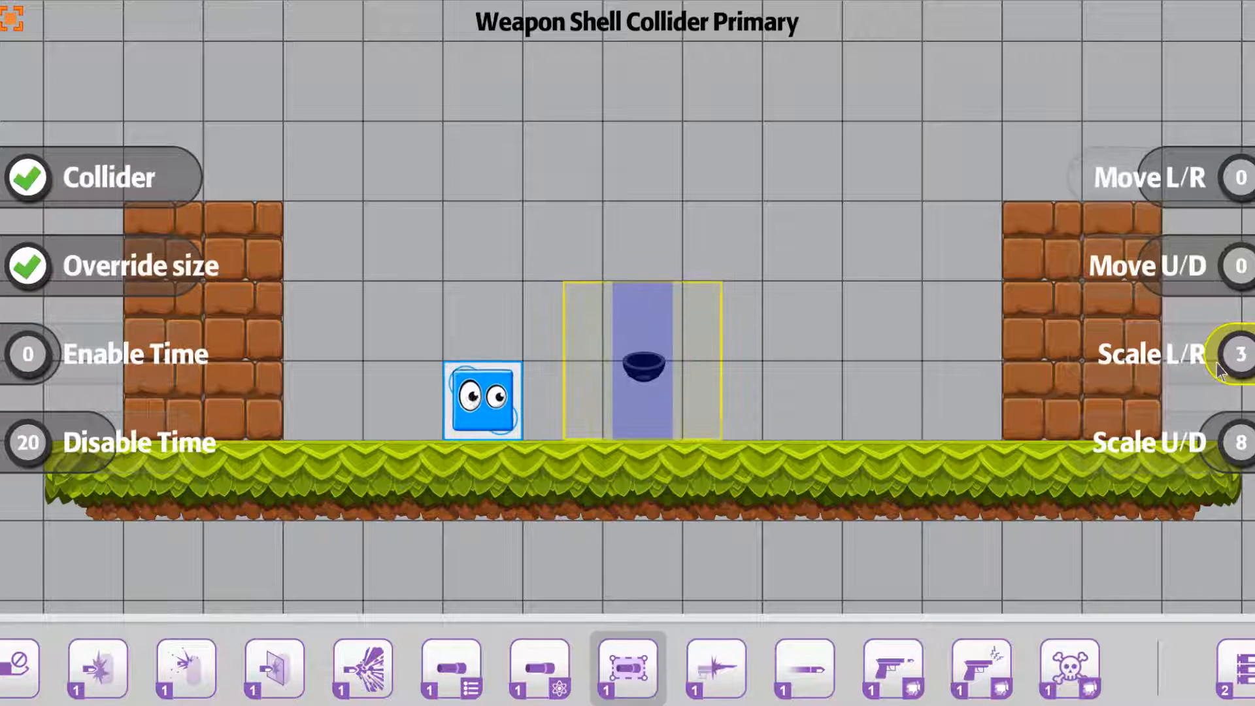
drag(1210, 451, 1217, 454)
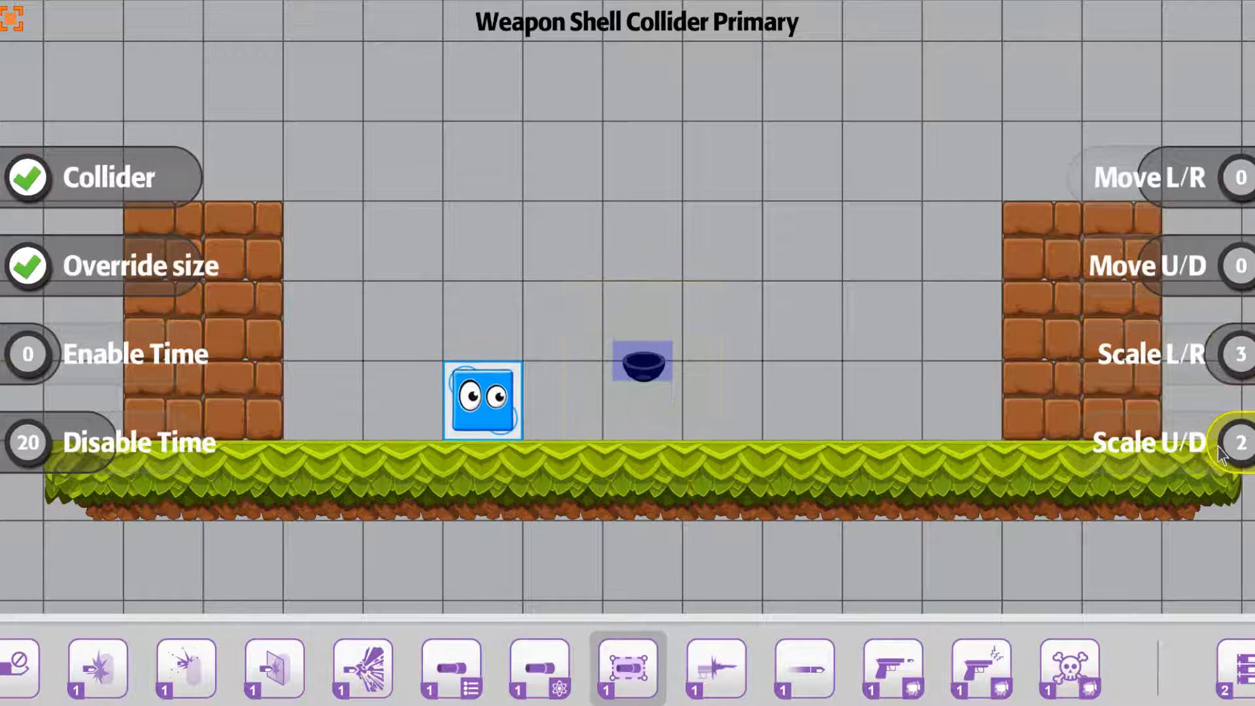
click(1219, 372)
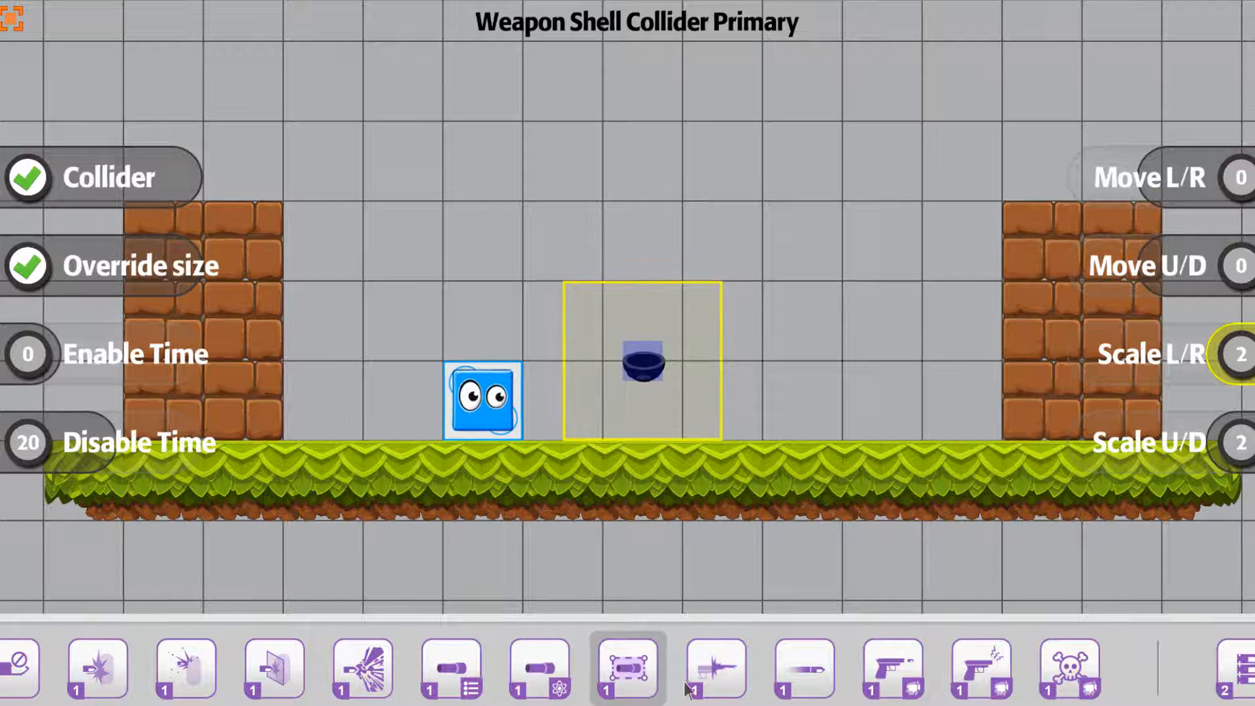
In the primary socket stand position settings, move active socket 2 to X -24 and Y 97, and return to the level
drag(656, 673, 1237, 673)
drag(461, 673, 1219, 674)
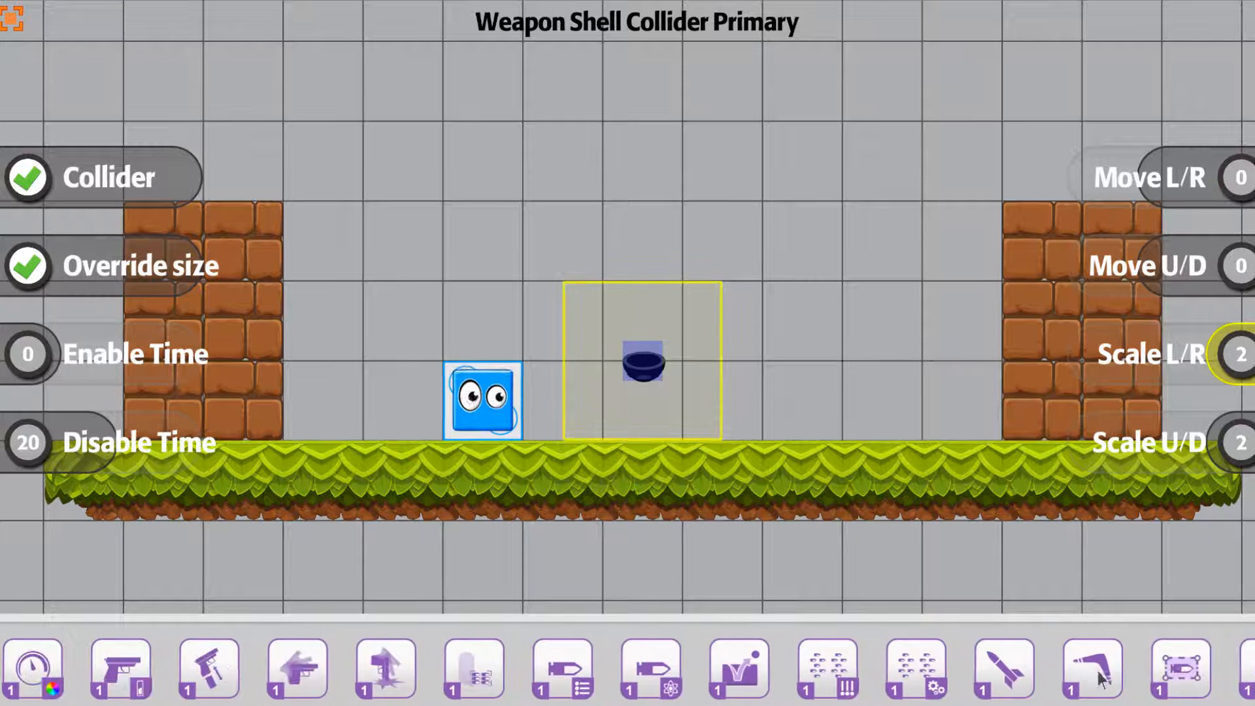
drag(144, 672, 1125, 672)
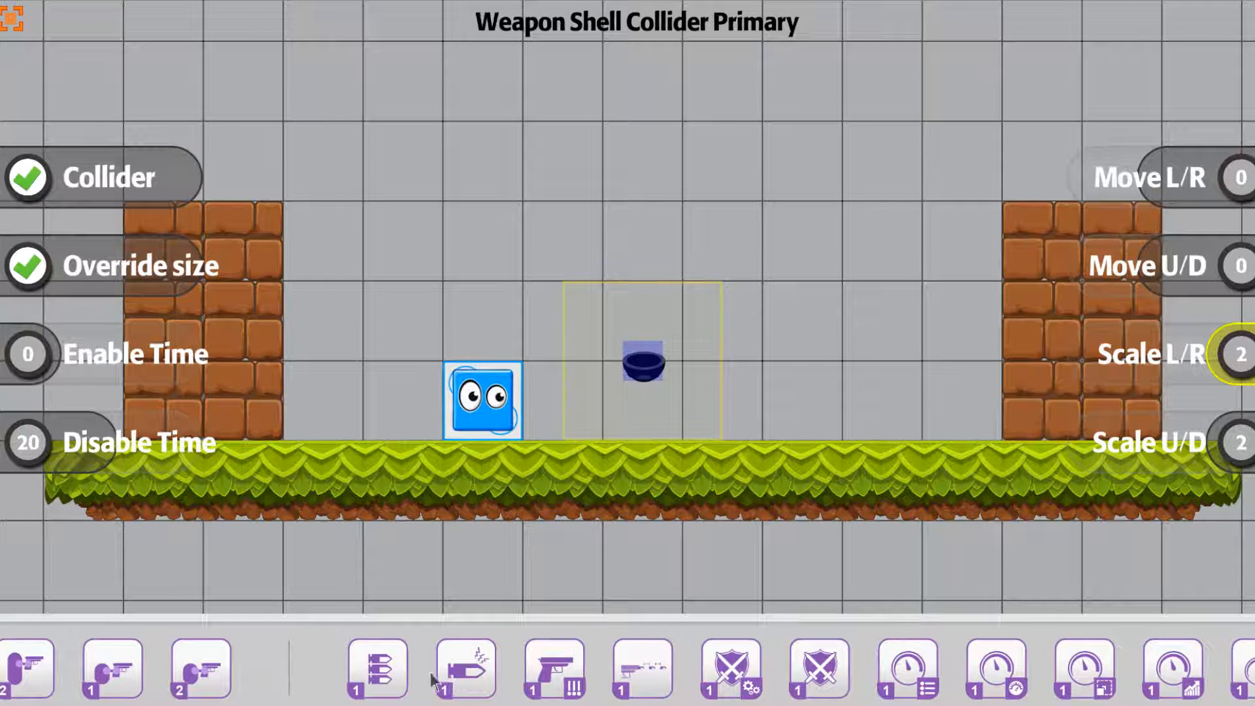
drag(432, 680, 782, 667)
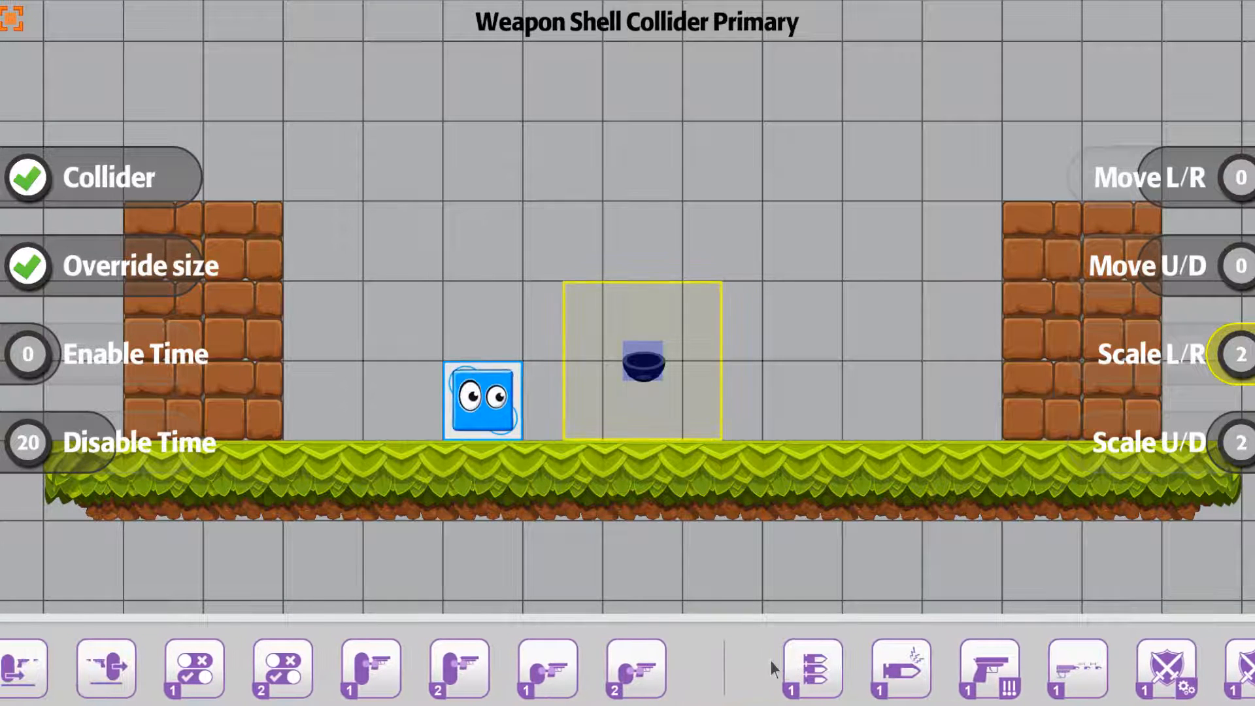
click(364, 663)
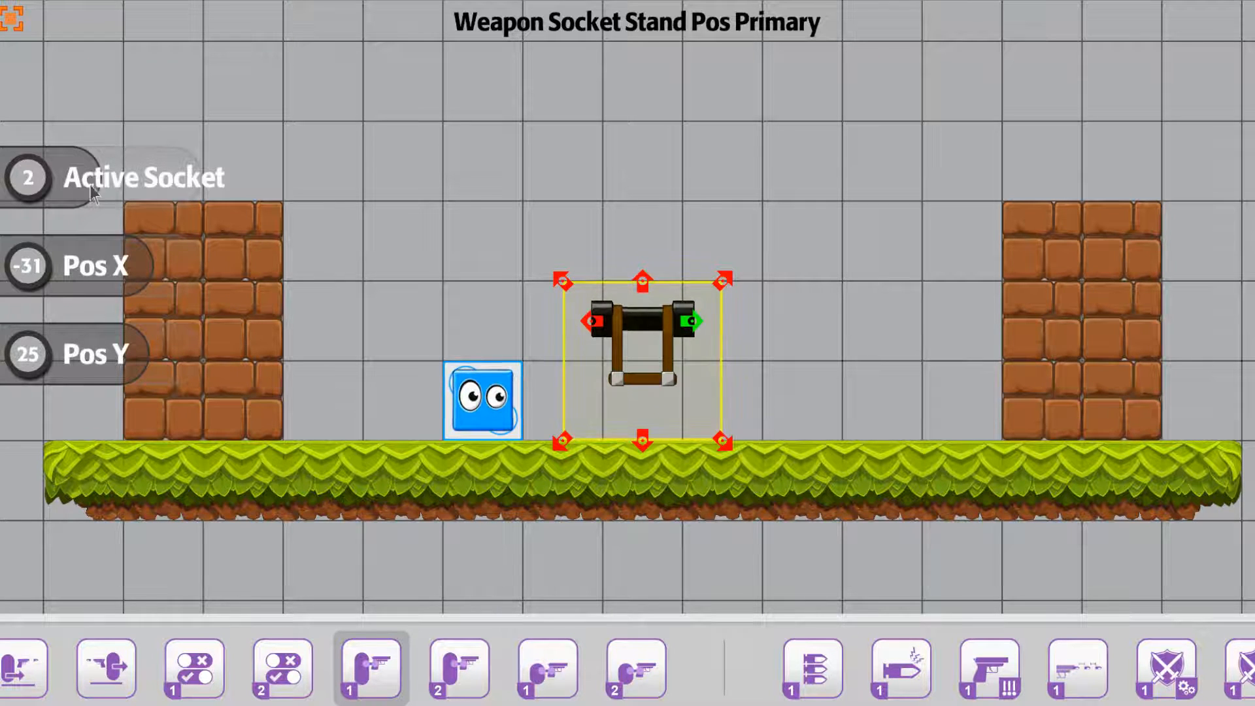
mouse_move(88, 186)
mouse_down()
mouse_move(209, 187)
mouse_move(69, 185)
mouse_move(117, 186)
mouse_move(99, 190)
mouse_up()
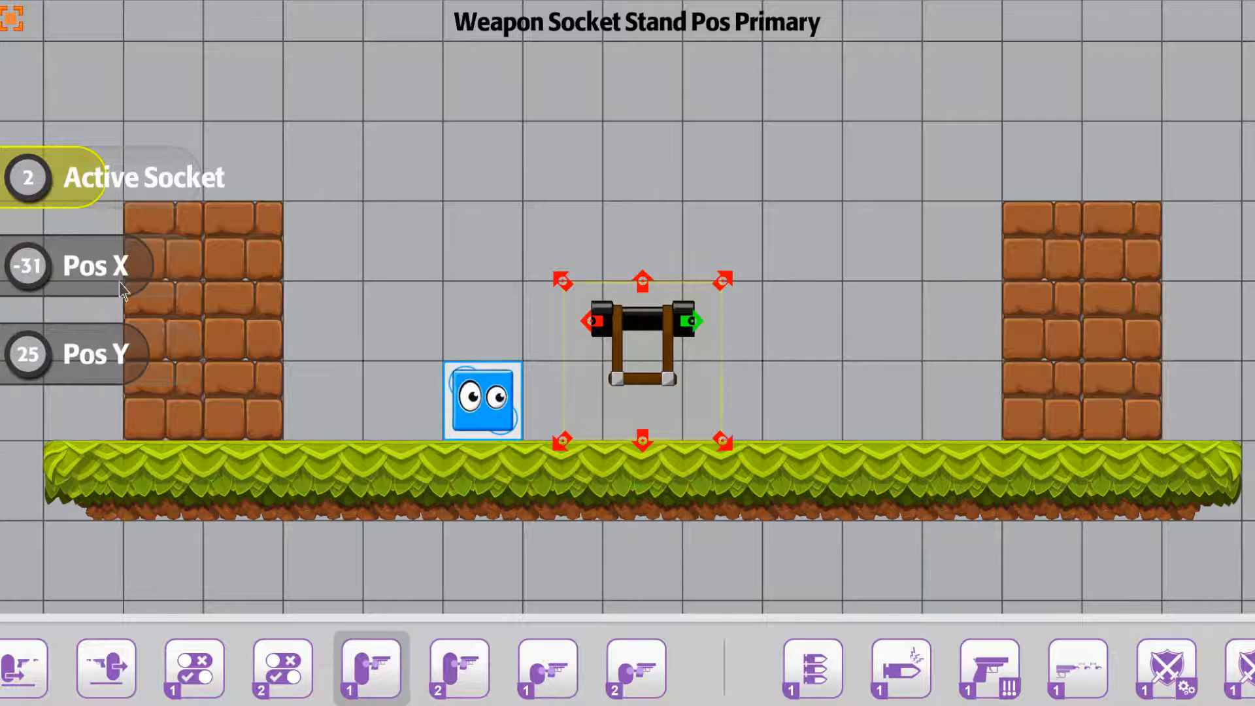
mouse_move(123, 281)
mouse_down()
mouse_move(105, 283)
mouse_move(200, 284)
mouse_move(105, 282)
mouse_move(132, 288)
mouse_up()
drag(134, 353, 168, 350)
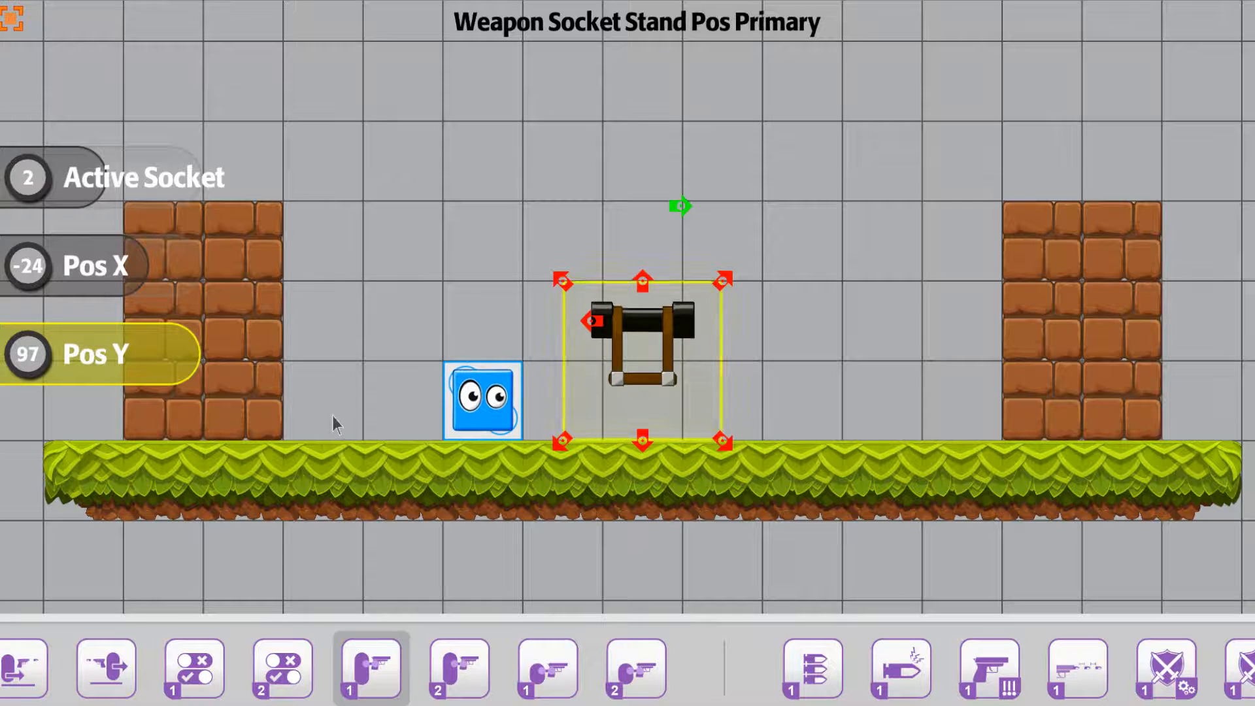
click(532, 138)
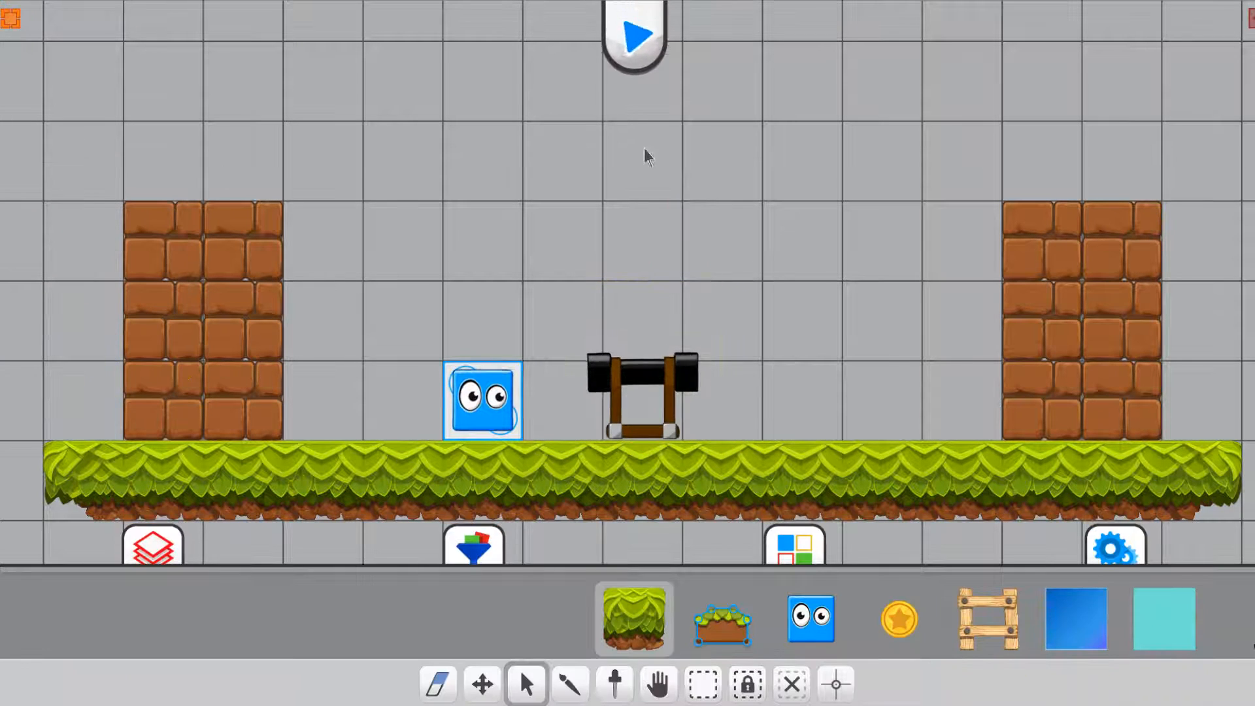
Play the level, pick up the cannon with the blue character, and fire it in both directions while moving
click(636, 33)
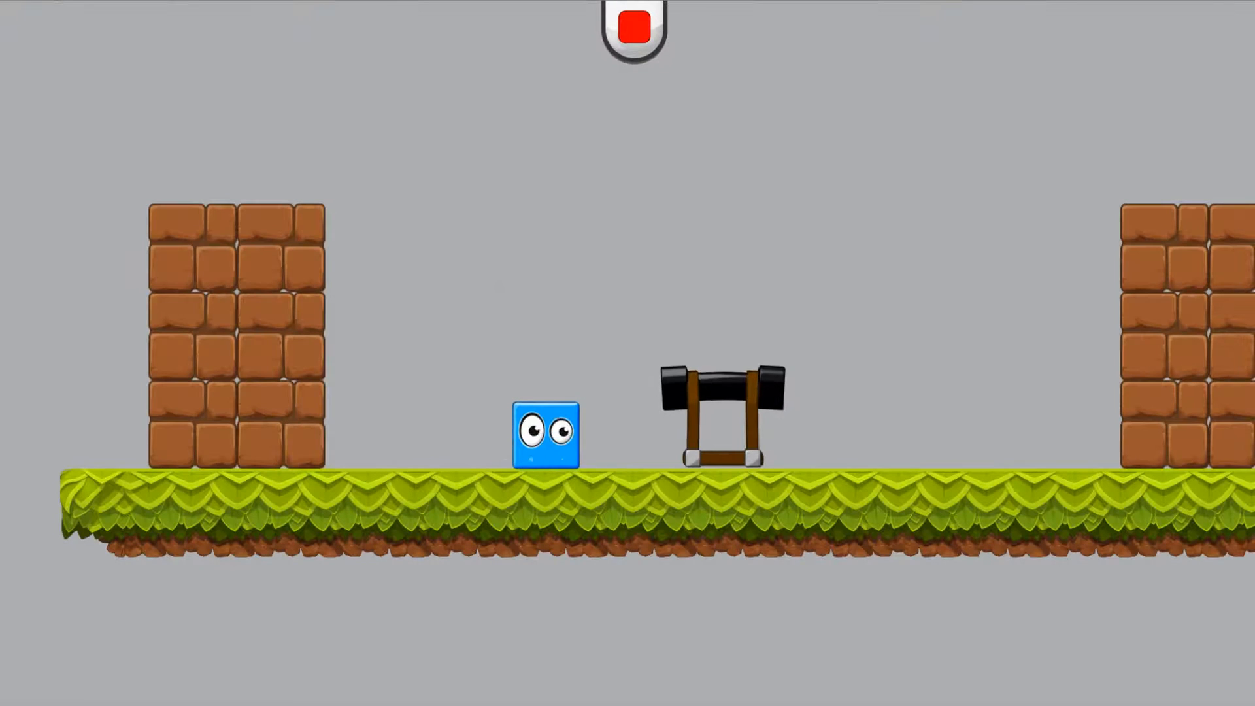
key(Right)
key(Left)
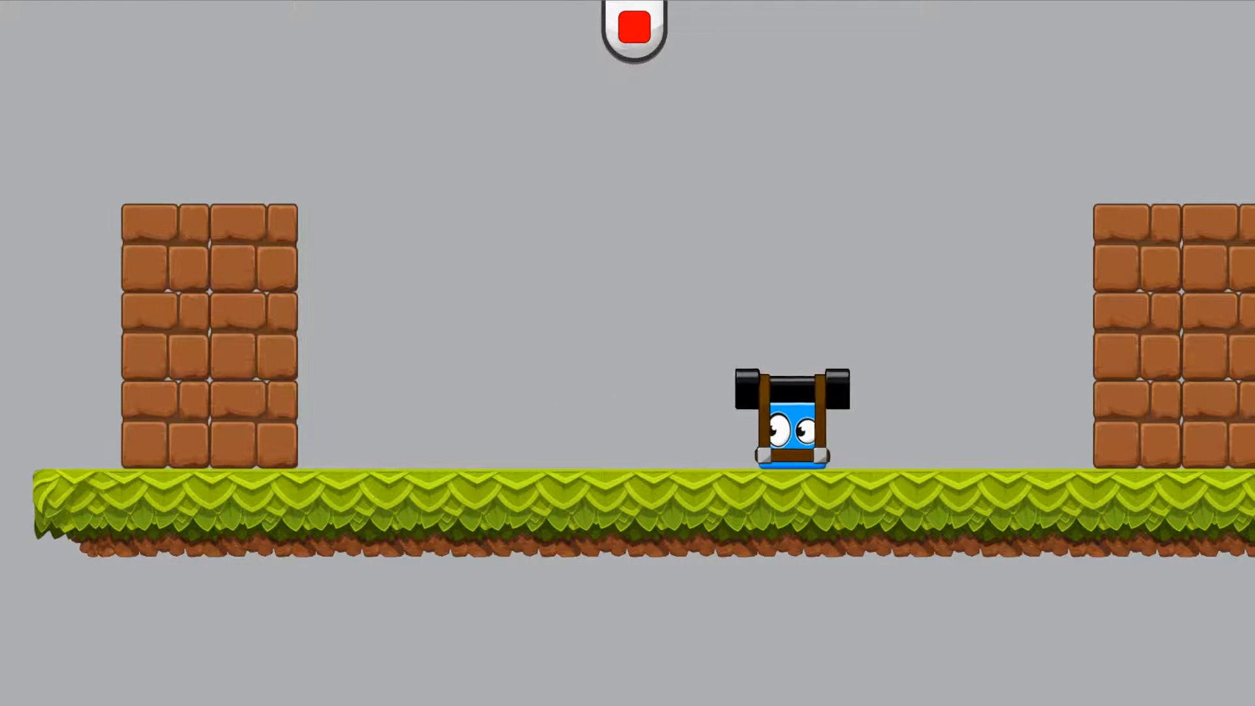
key(space)
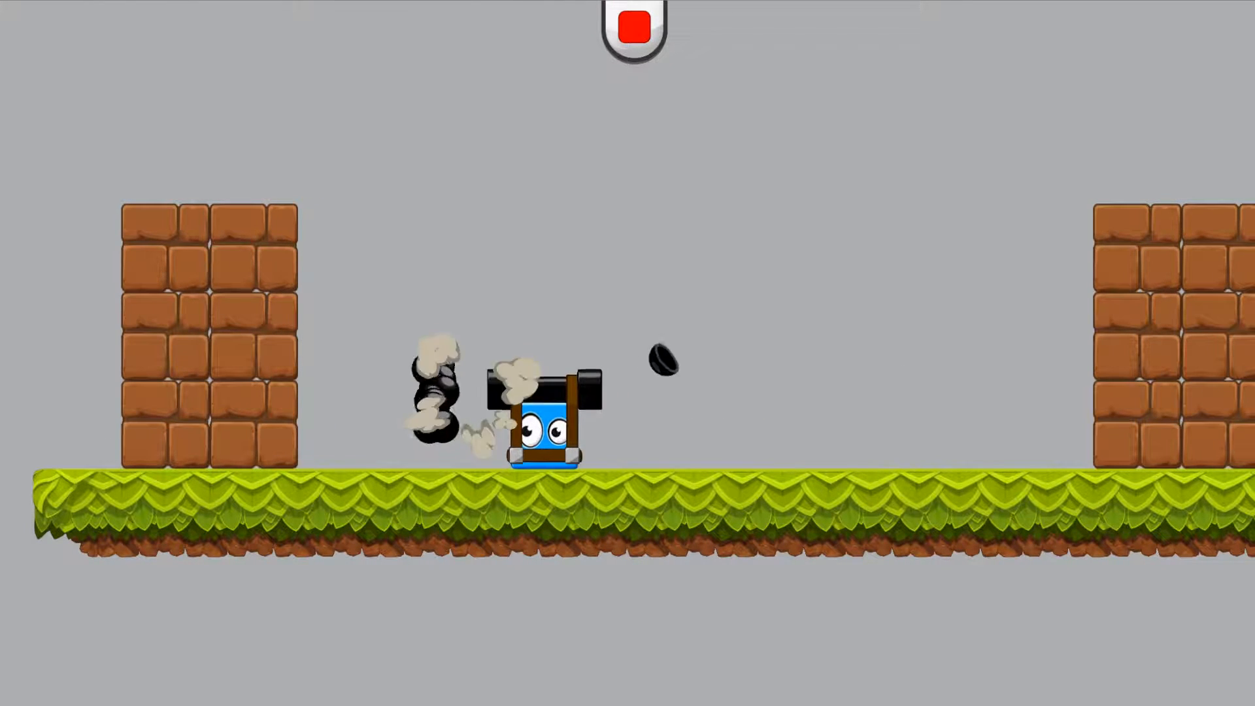
key(Right)
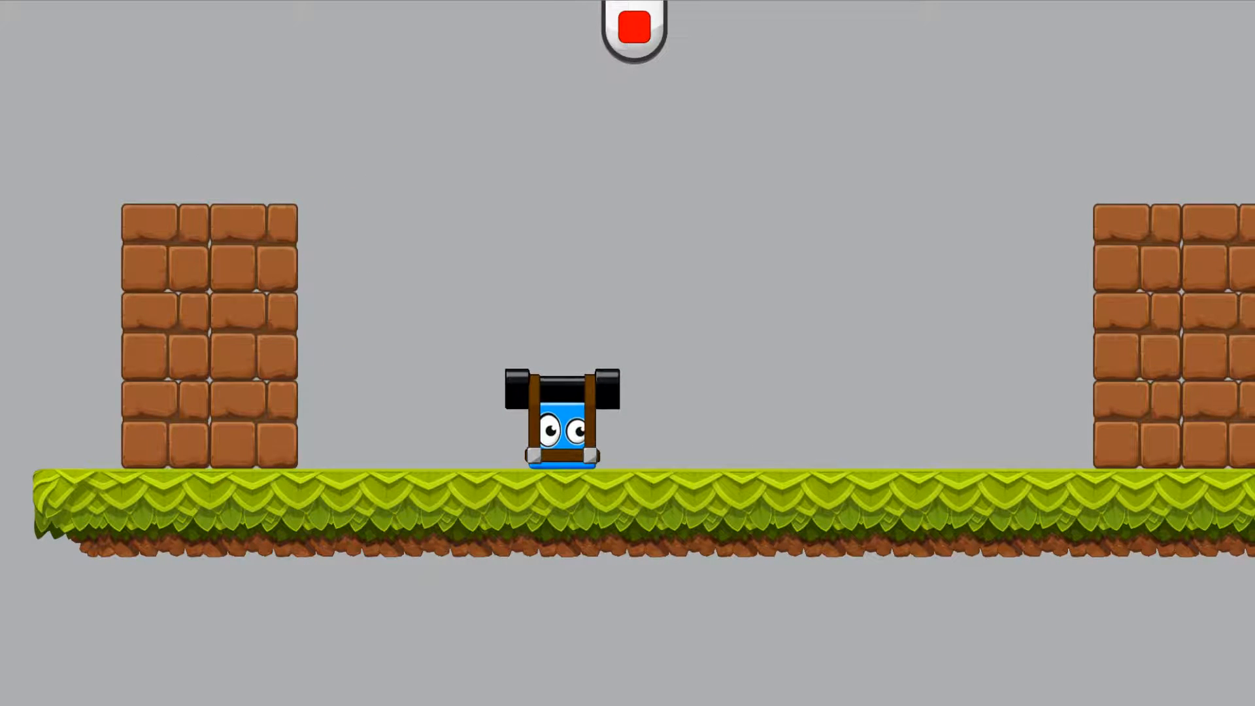
key(space)
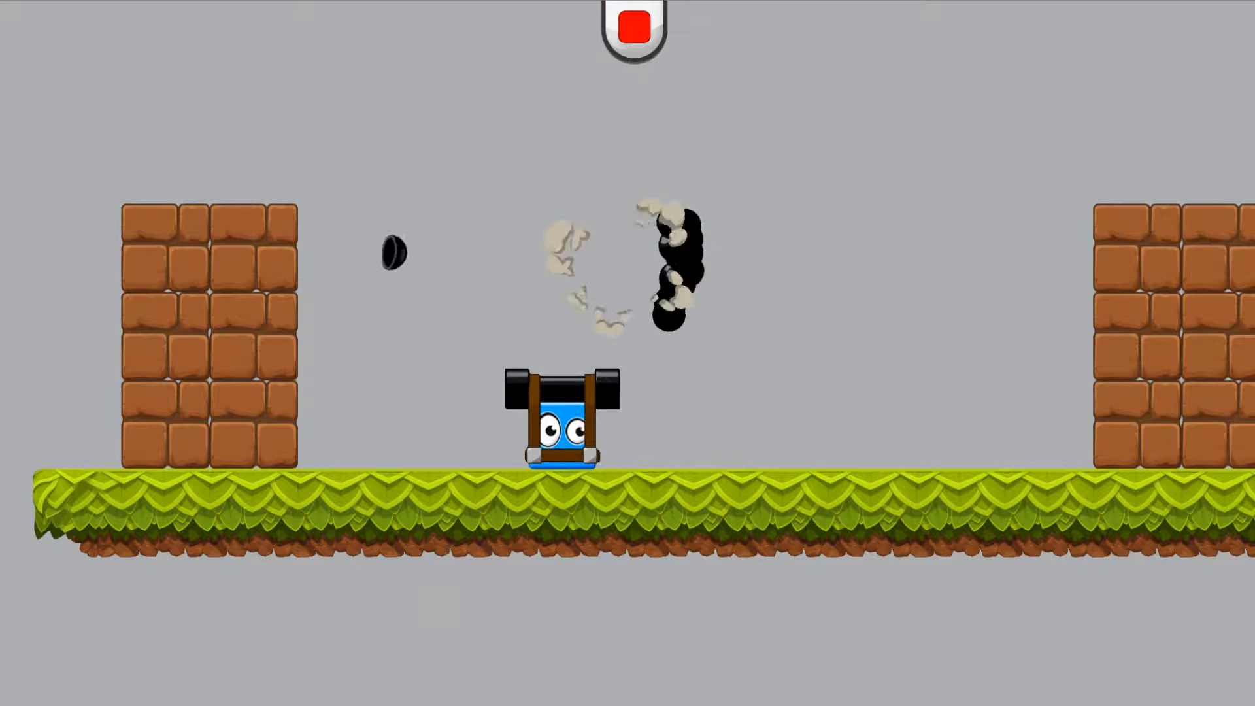
key(space)
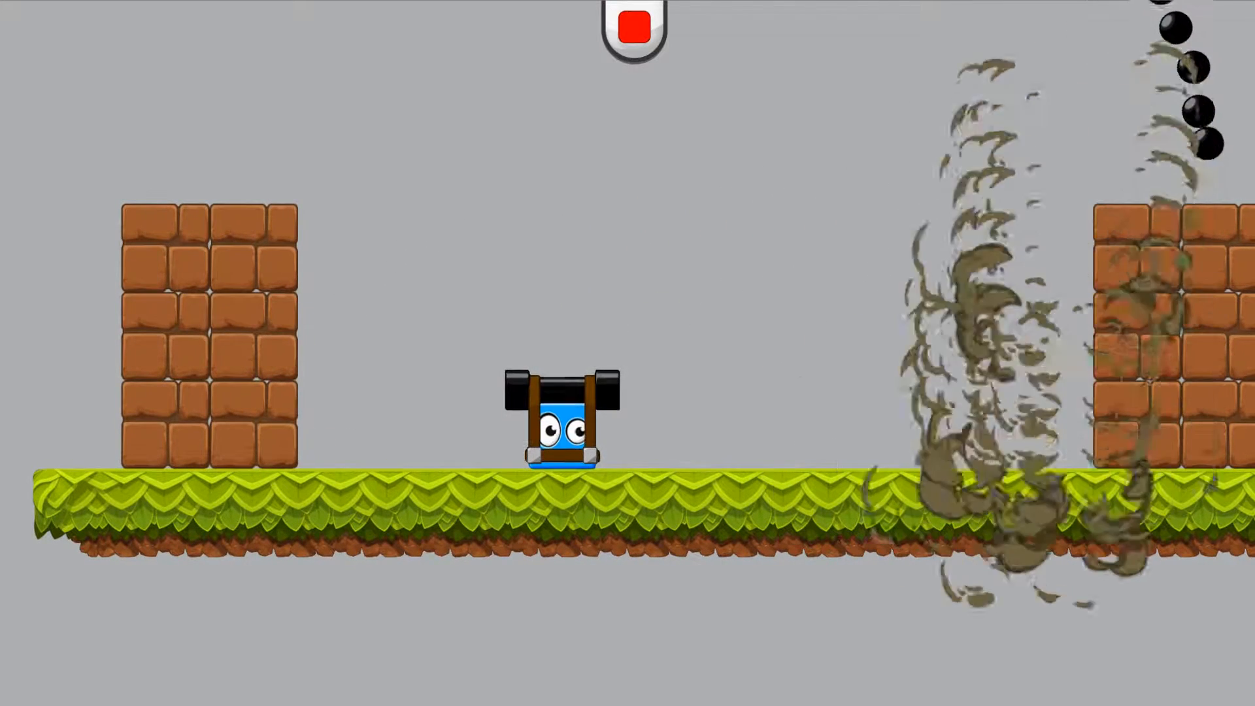
key(Right)
key(space)
key(Left)
key(space)
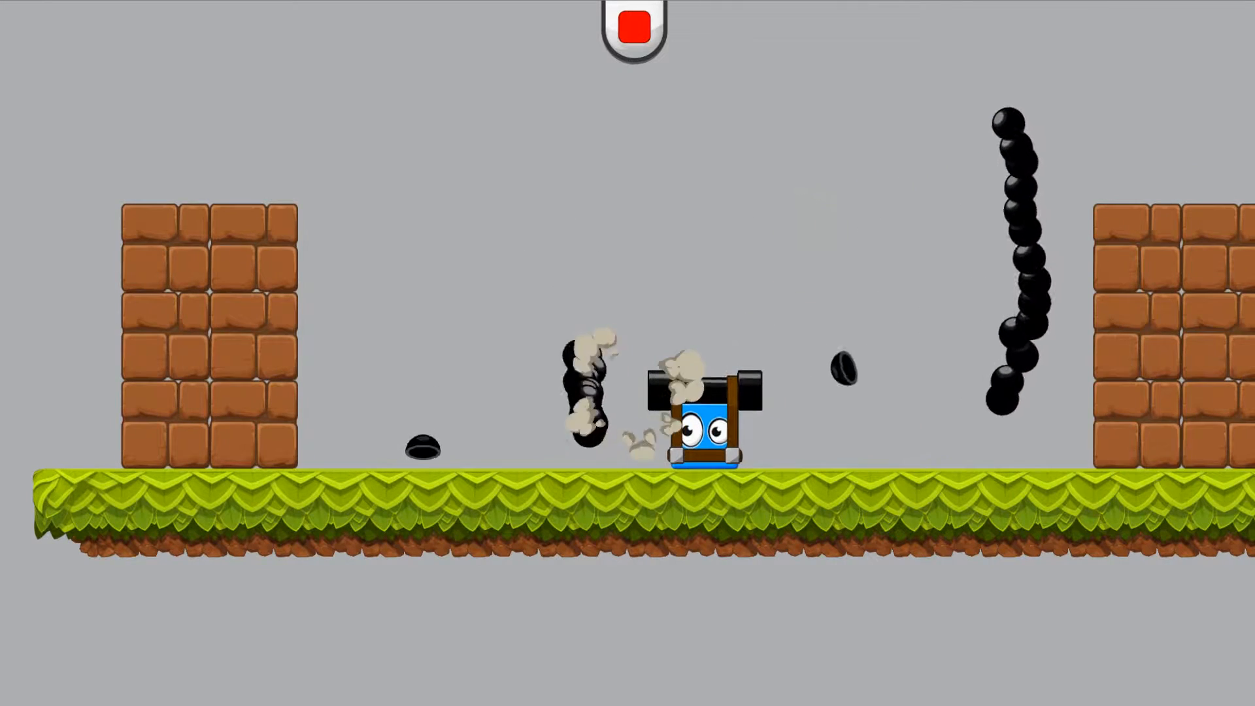